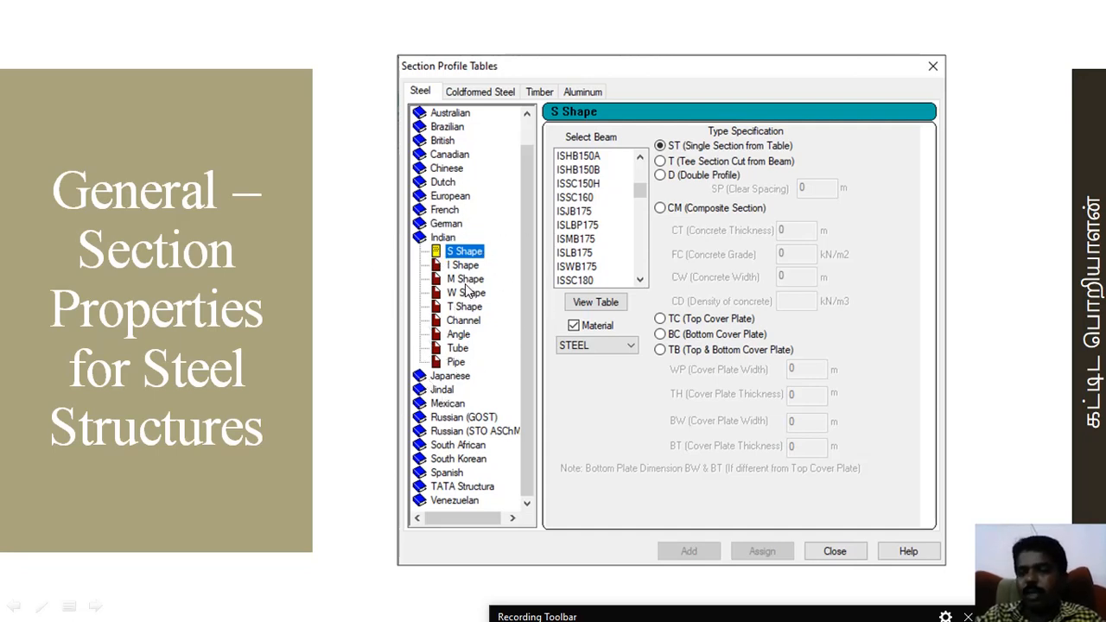
pyautogui.click(465, 284)
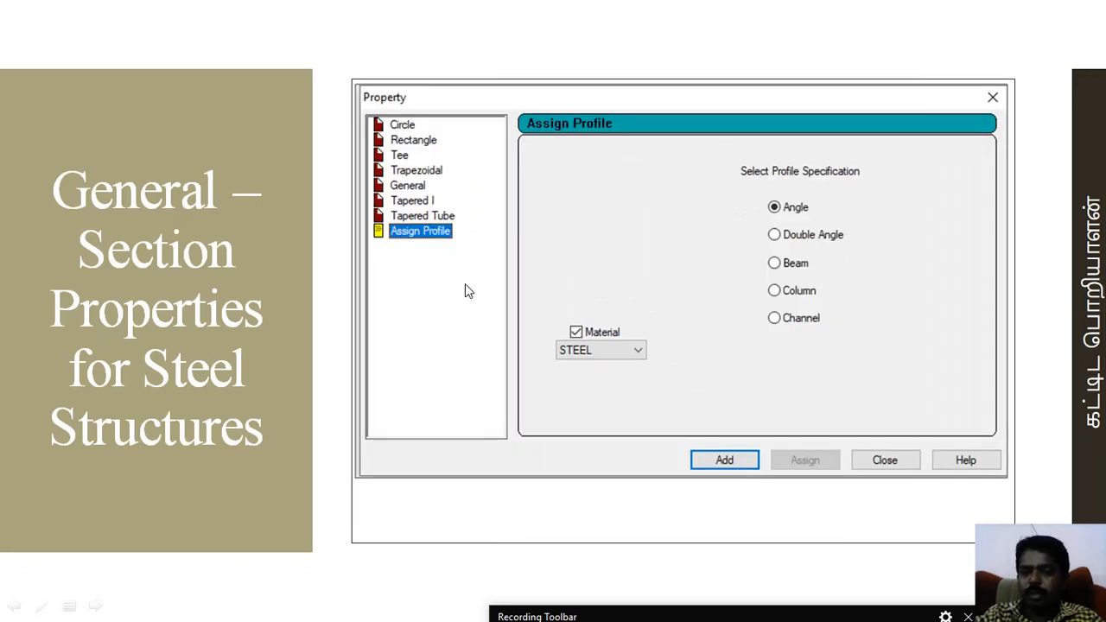
pyautogui.click(465, 285)
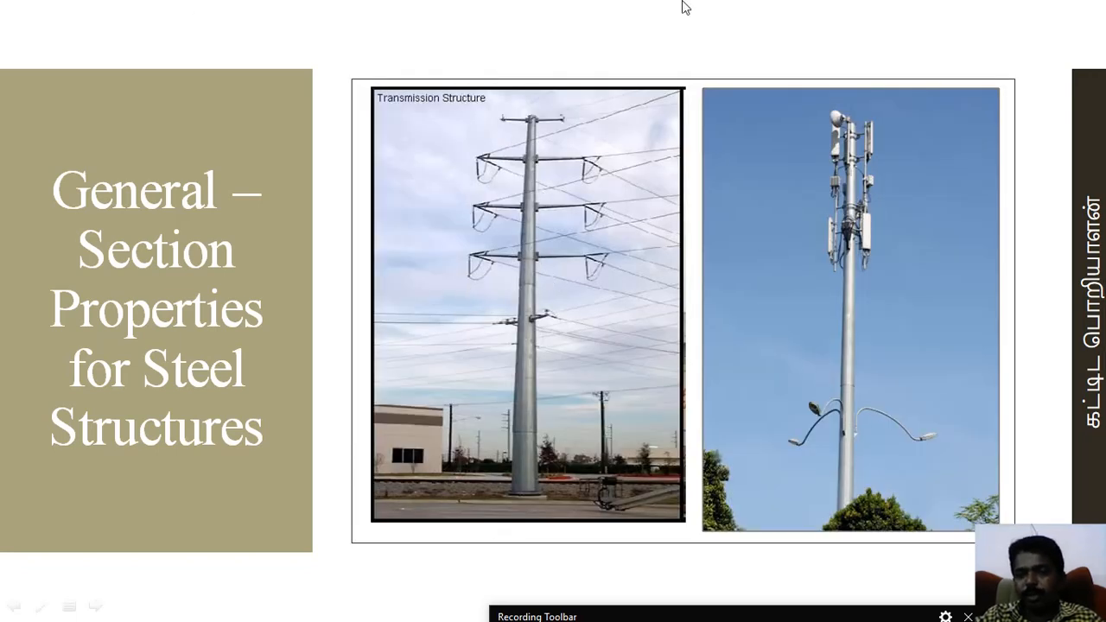
pyautogui.click(526, 493)
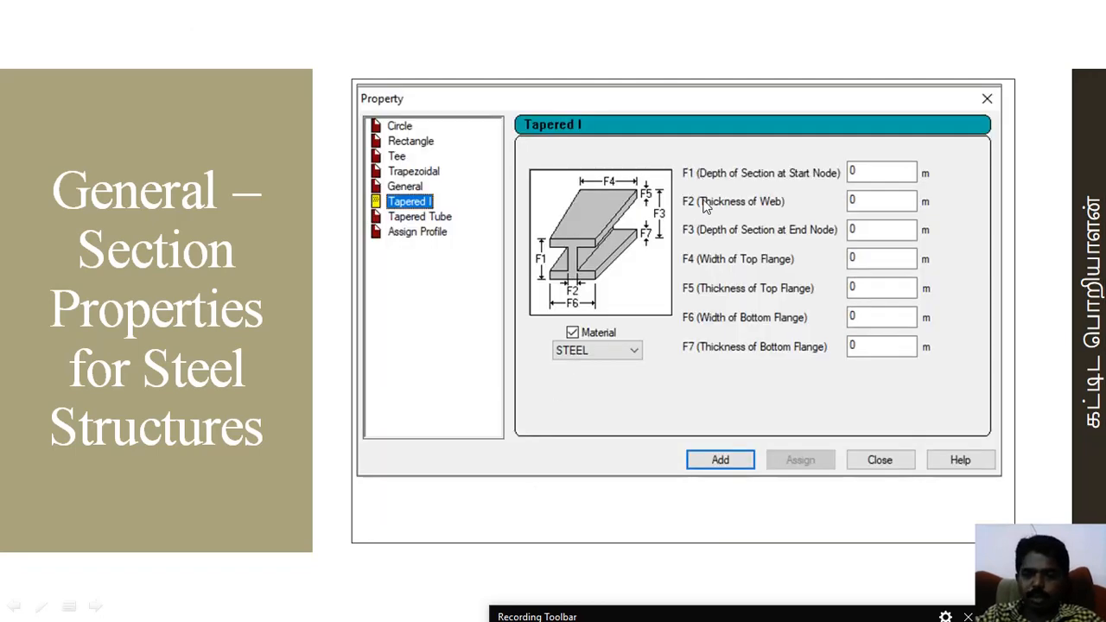
pyautogui.click(458, 279)
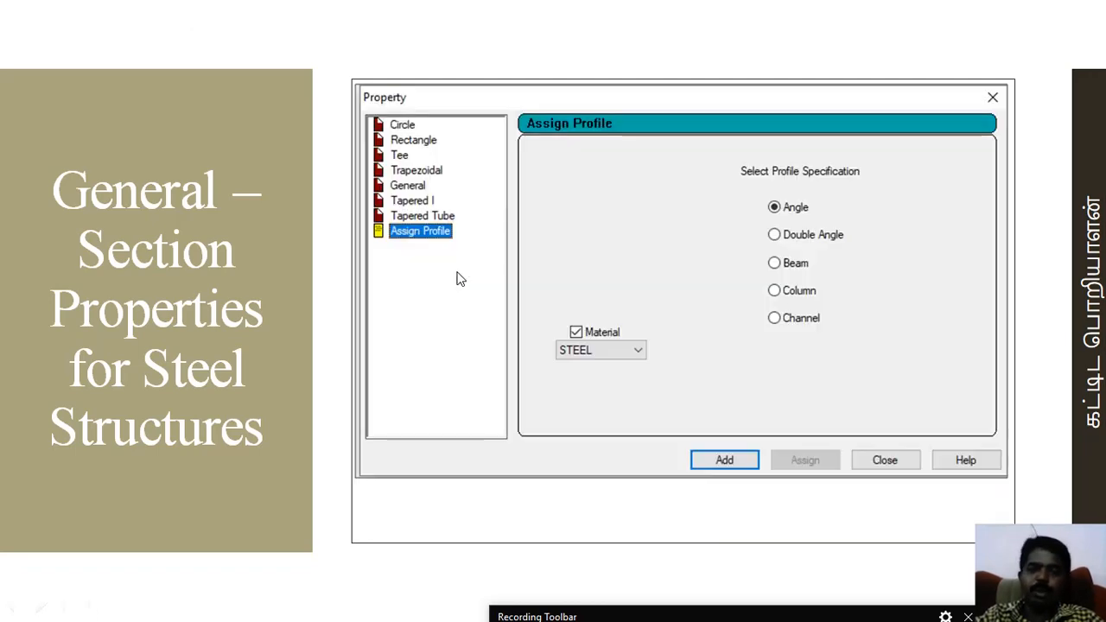
pyautogui.click(460, 278)
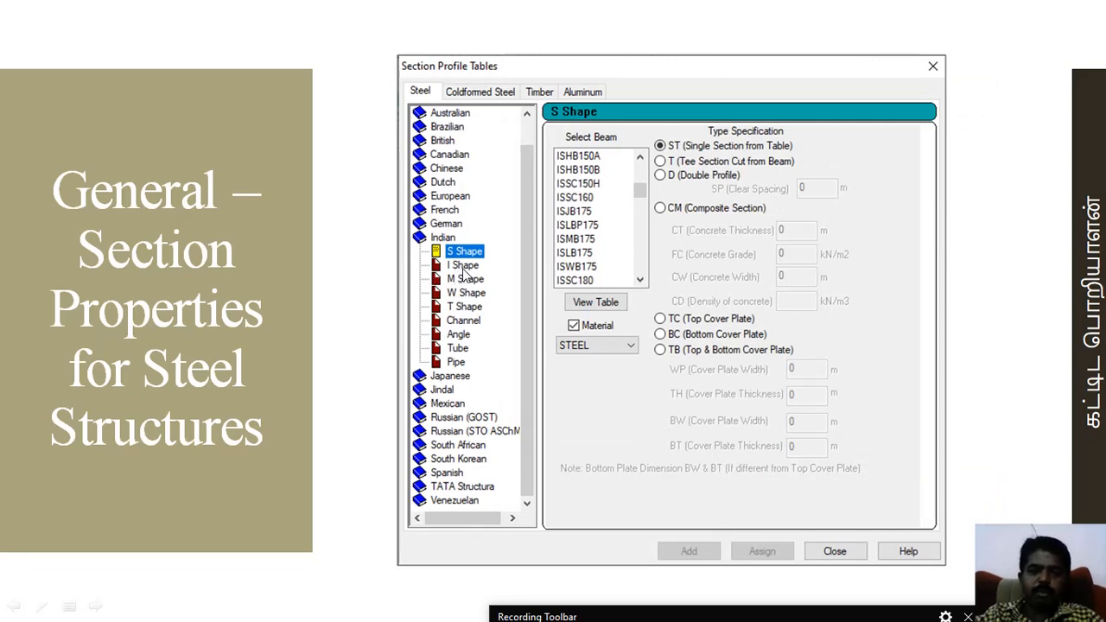
pyautogui.click(463, 276)
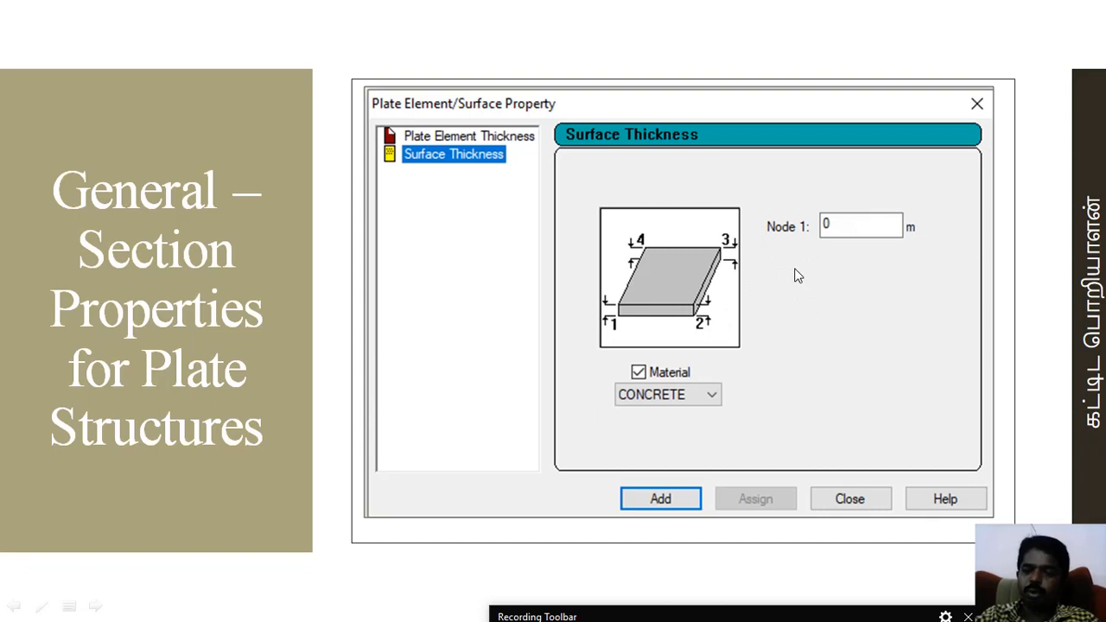
pyautogui.click(645, 299)
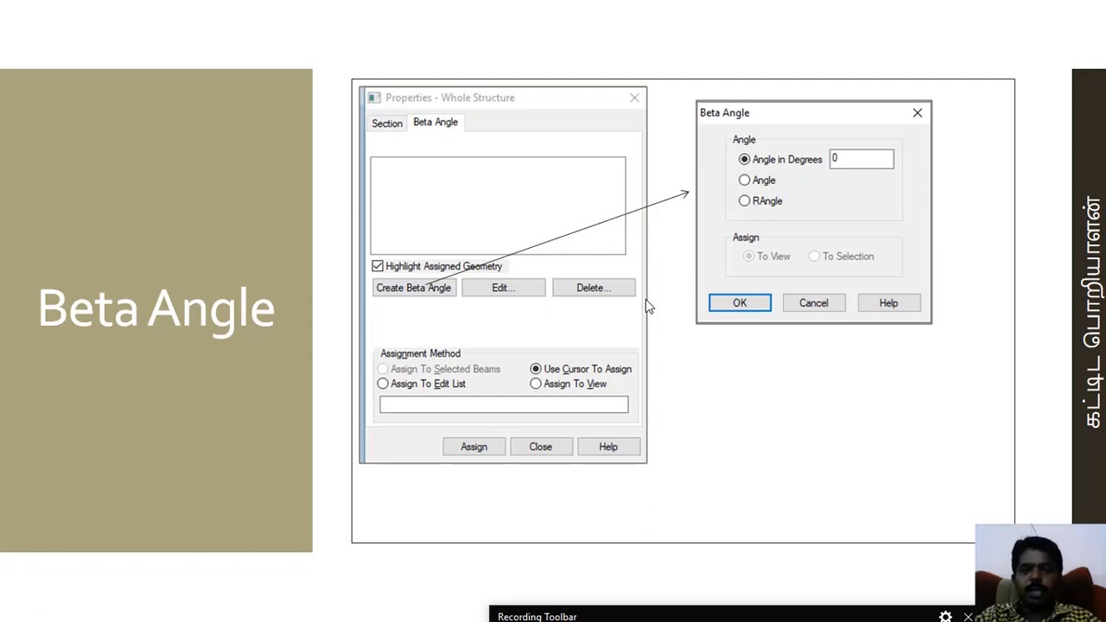
pyautogui.press('Left')
pyautogui.press('Right')
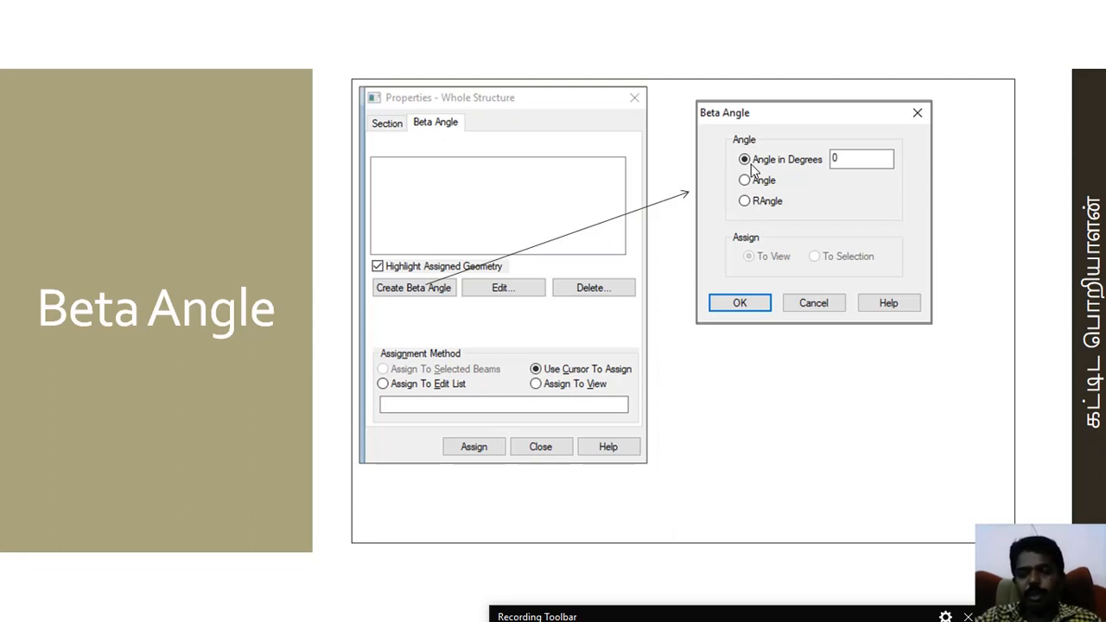
pyautogui.click(871, 159)
pyautogui.press('BackSpace')
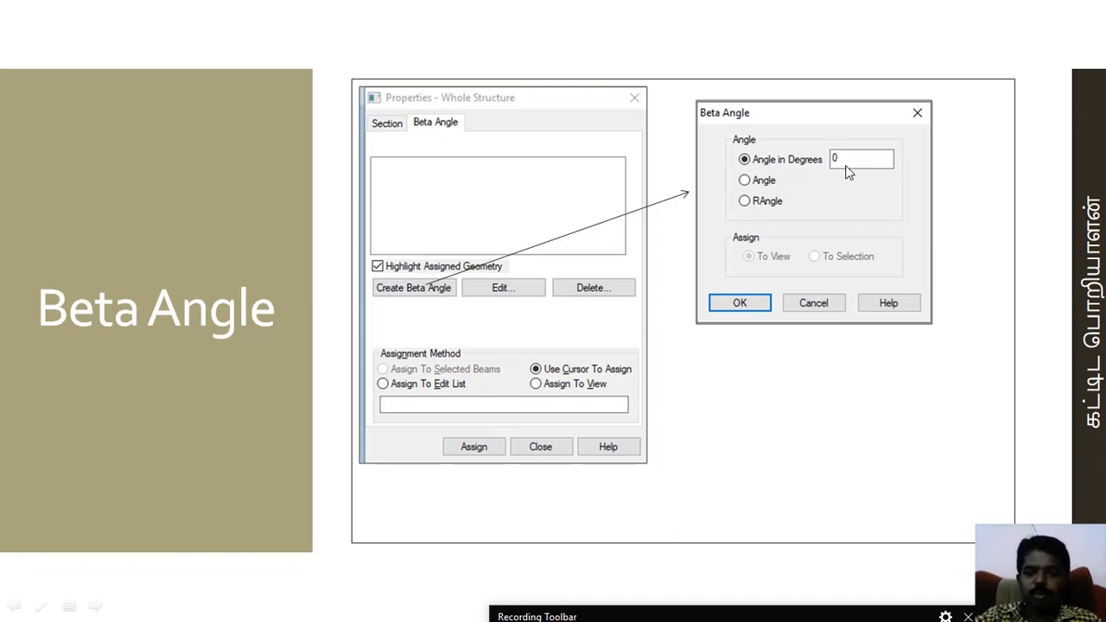
pyautogui.click(579, 245)
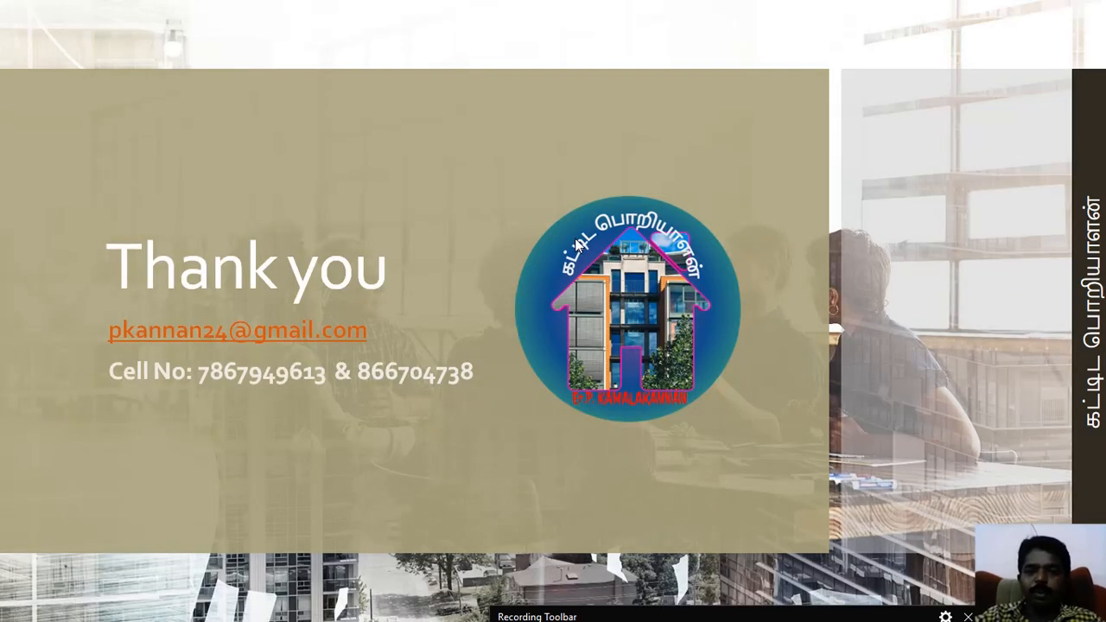
pyautogui.press('Left')
pyautogui.scroll(4, 578, 246)
pyautogui.scroll(-4, 578, 245)
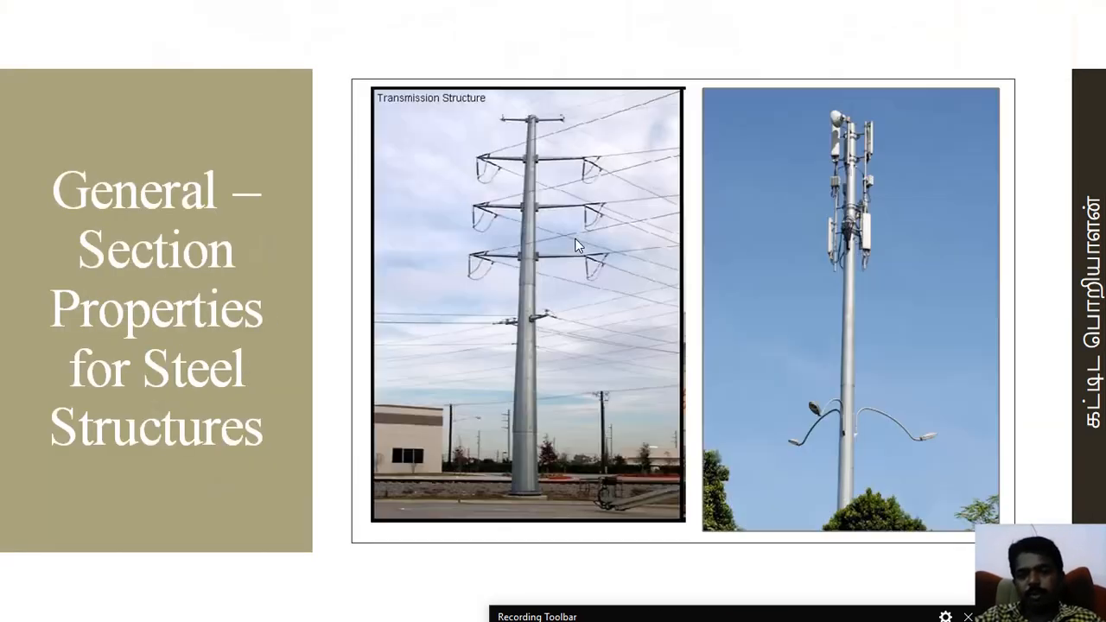
pyautogui.scroll(-2, 578, 246)
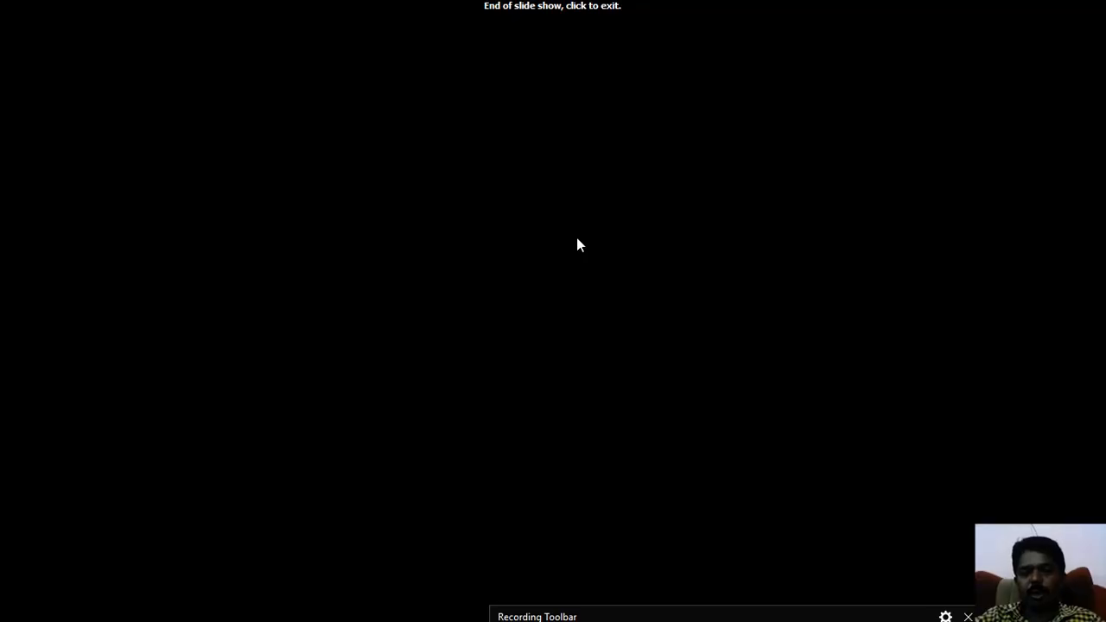
pyautogui.scroll(1, 578, 246)
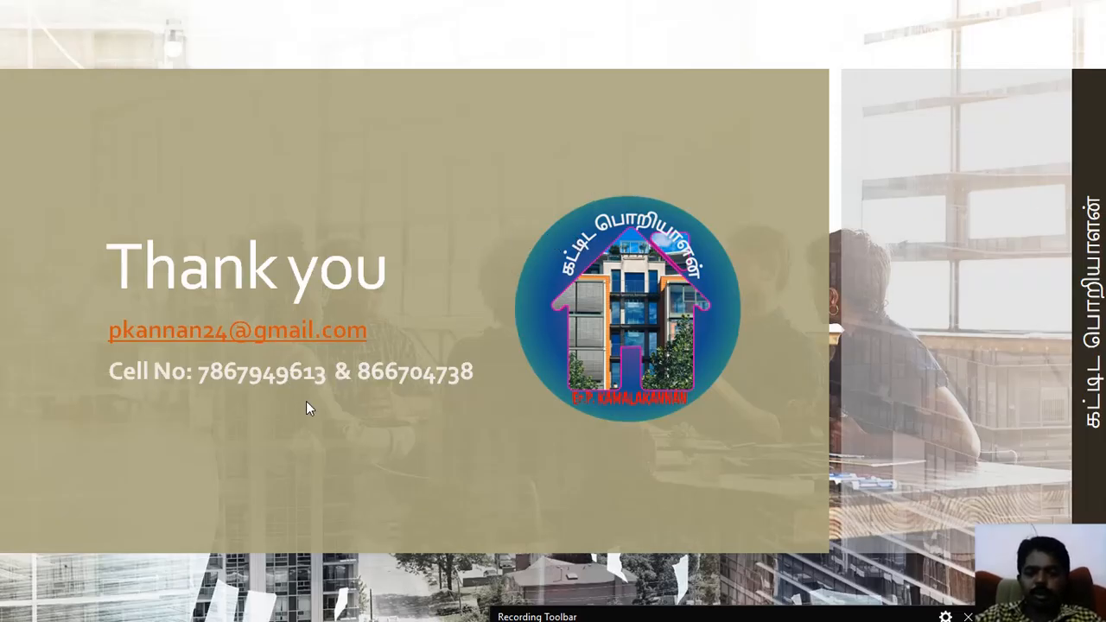
pyautogui.scroll(-1, 308, 398)
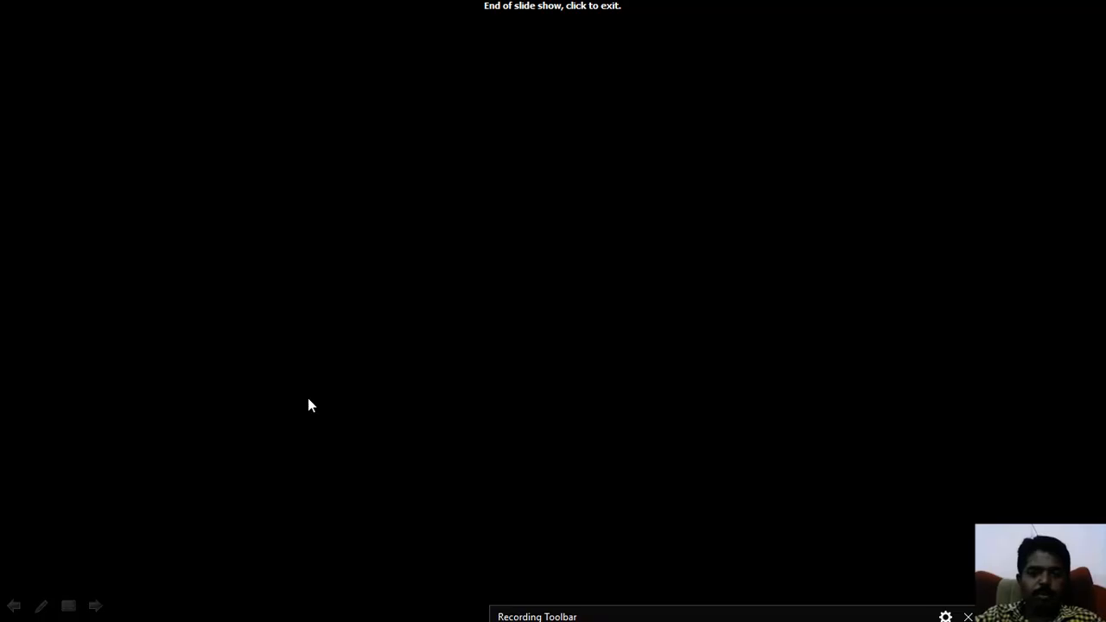
pyautogui.scroll(1, 311, 393)
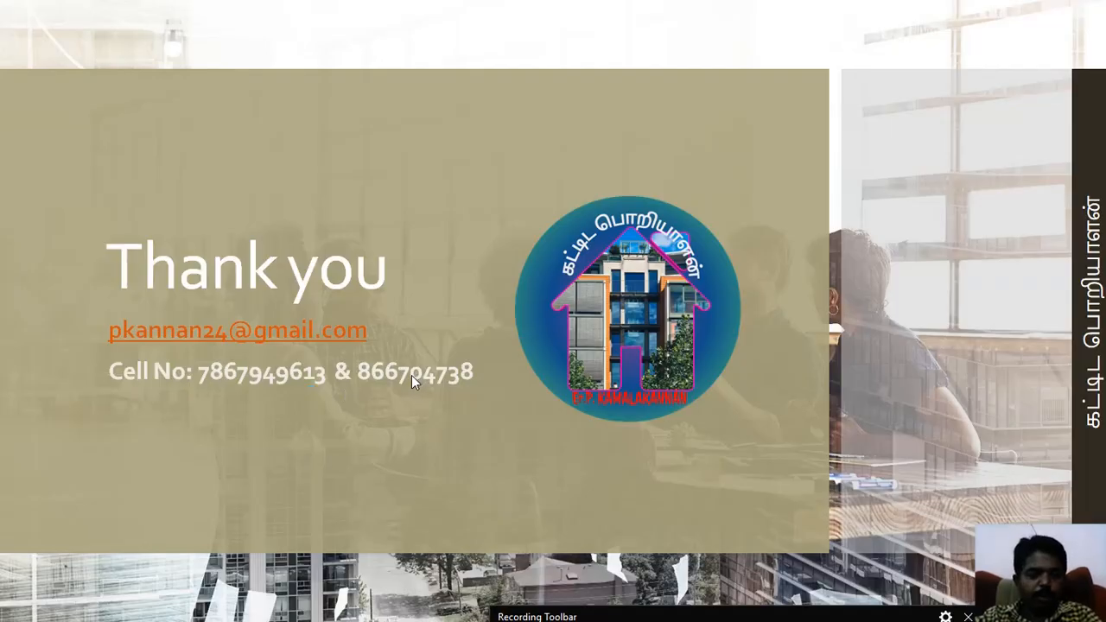
# Switch to the Structure1 model in STAAD.Pro, select all members of the frame and clear the selection.
pyautogui.hotkey('alt', 'Tab')
pyautogui.hotkey('alt', 'Tab')
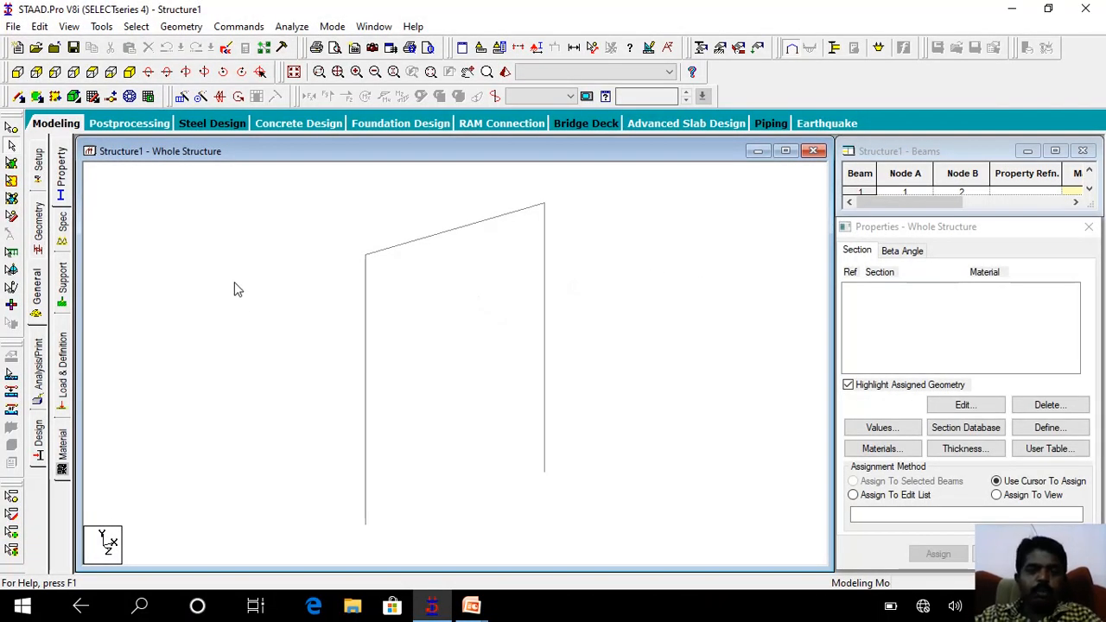
pyautogui.moveTo(242, 205); pyautogui.dragTo(632, 518)
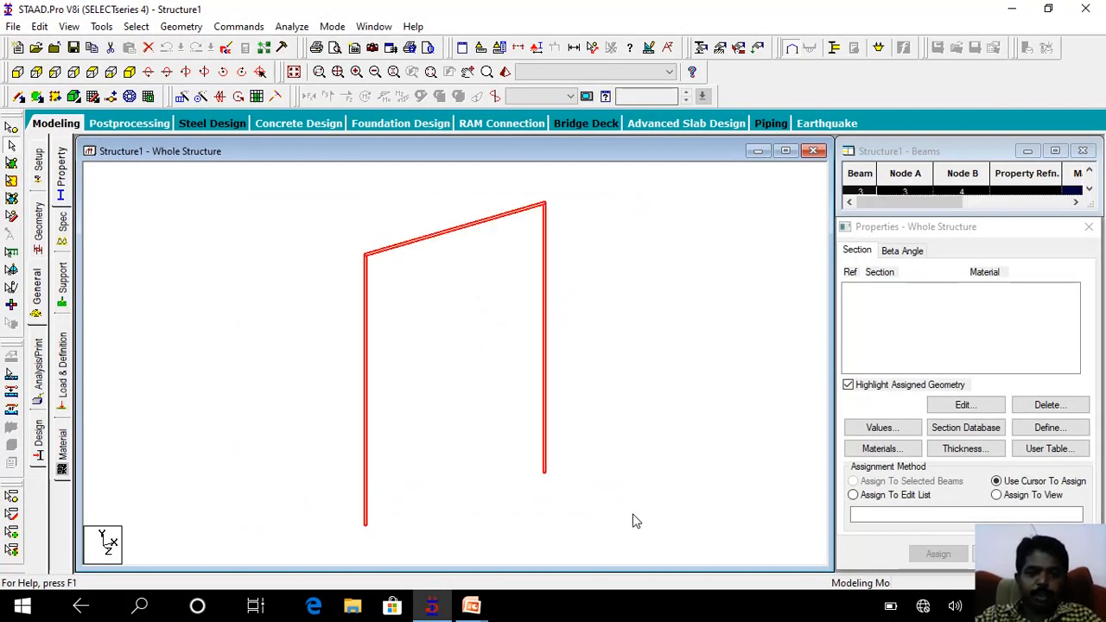
pyautogui.click(342, 213)
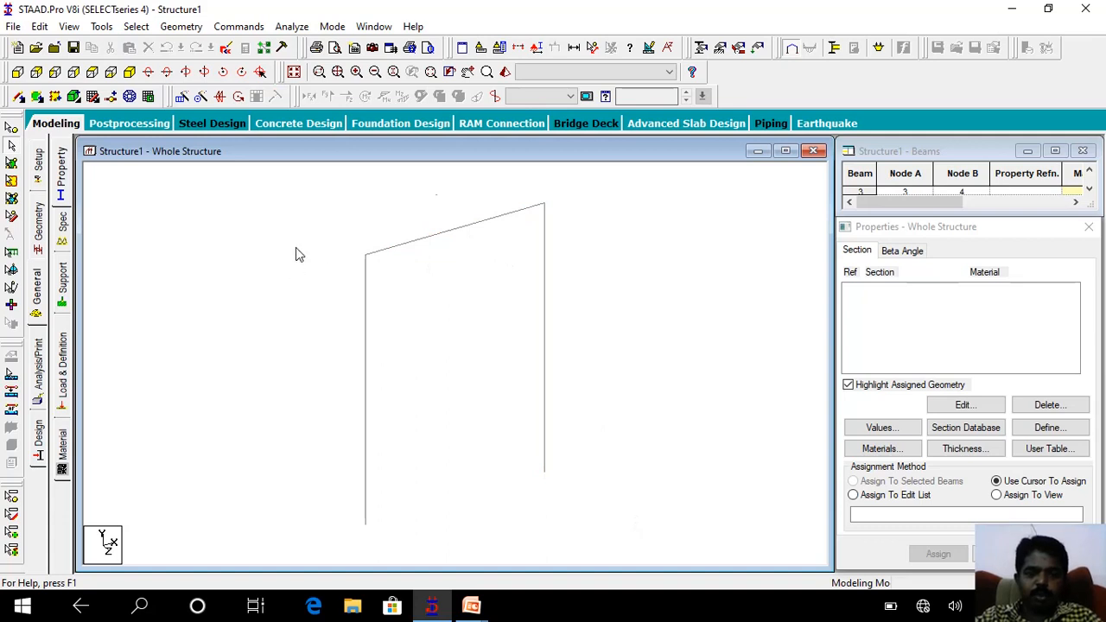
# Inspect the frame without section properties from several angles in a 3D rendered view, and close that view.
pyautogui.click(505, 72)
pyautogui.moveTo(610, 348); pyautogui.dragTo(556, 336)
pyautogui.moveTo(604, 264); pyautogui.dragTo(348, 232)
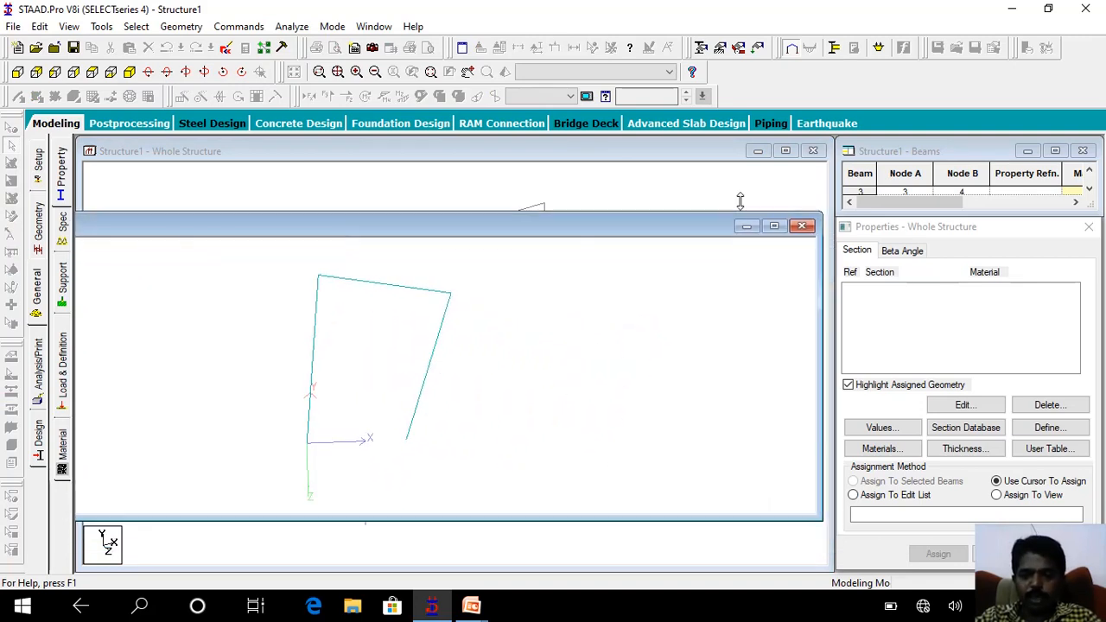
pyautogui.click(802, 225)
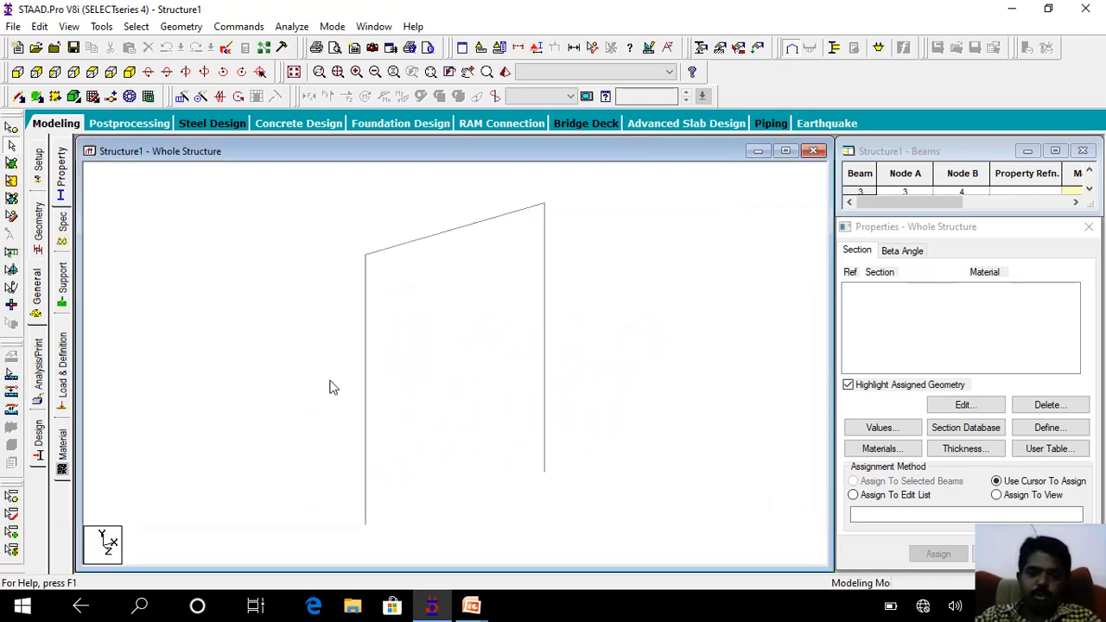
# Define a circular CONCRETE section property with a diameter YD of 0.23 m and add it to the section list.
pyautogui.click(36, 292)
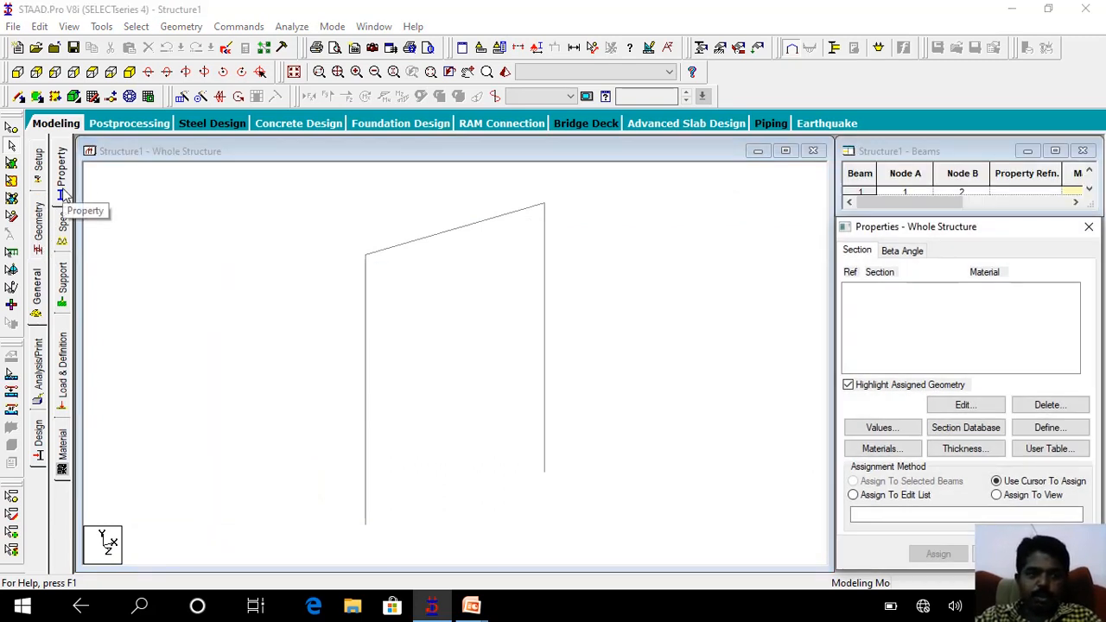
pyautogui.click(1048, 429)
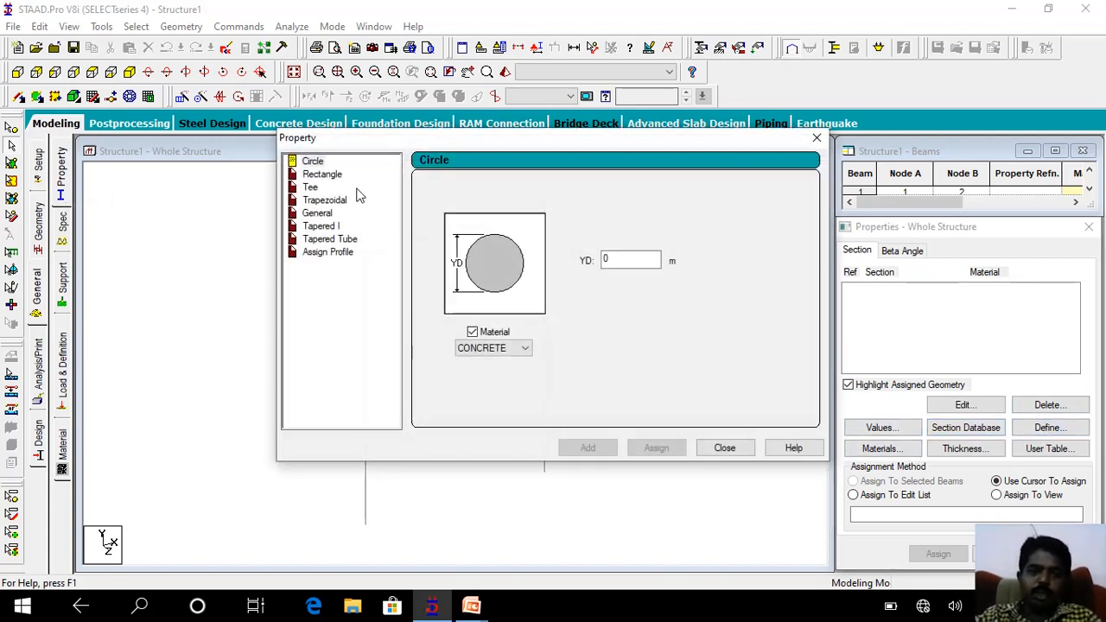
pyautogui.click(314, 161)
pyautogui.moveTo(635, 258); pyautogui.dragTo(566, 269)
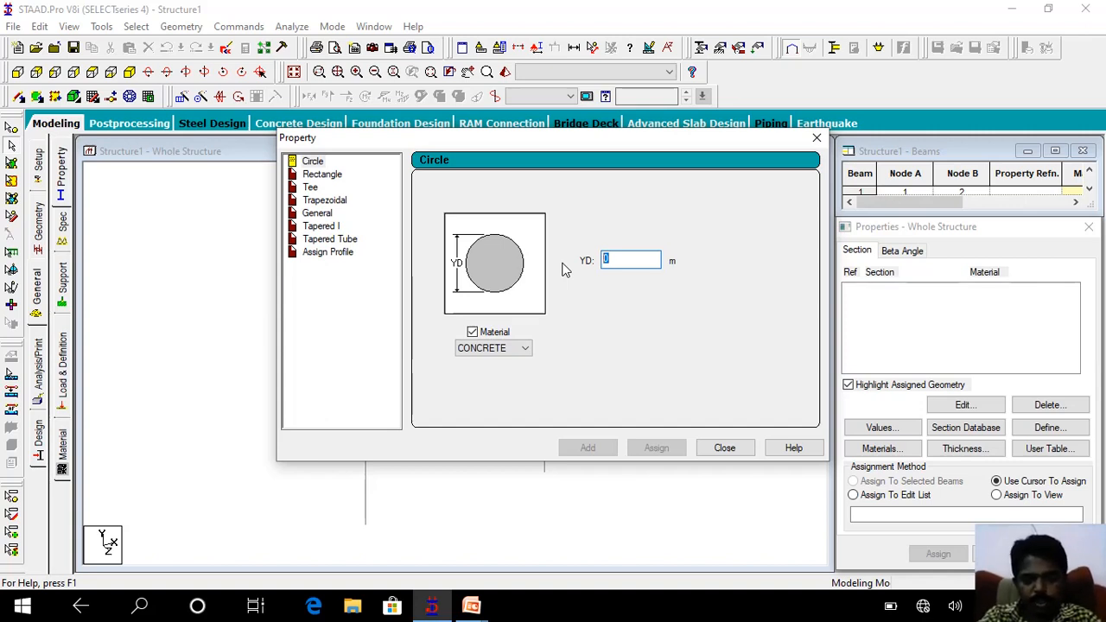
pyautogui.write('0.2')
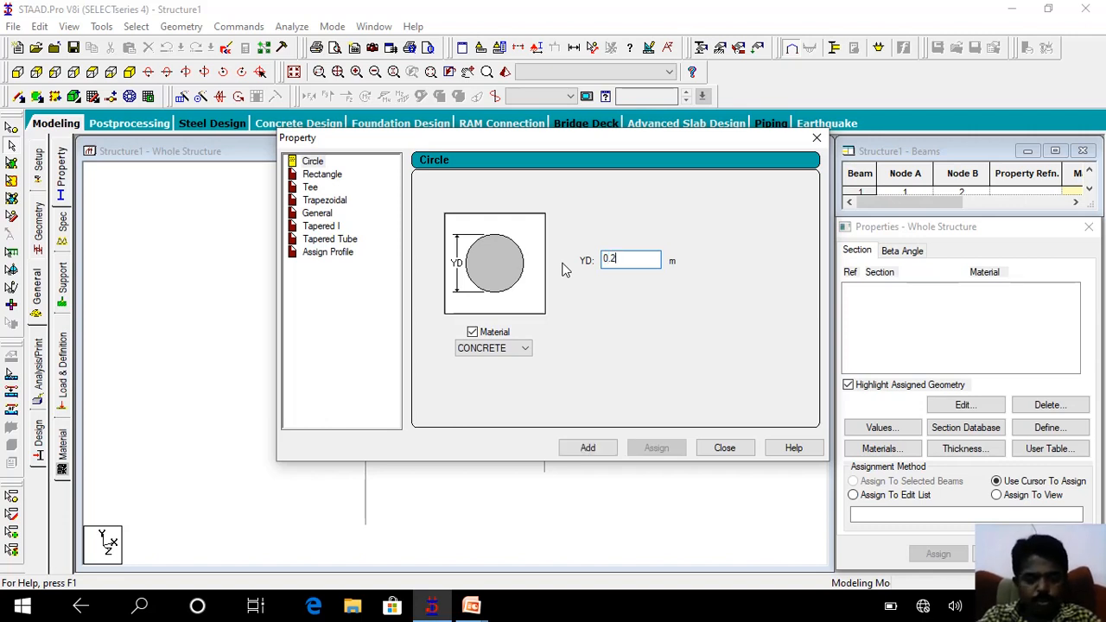
pyautogui.write('3')
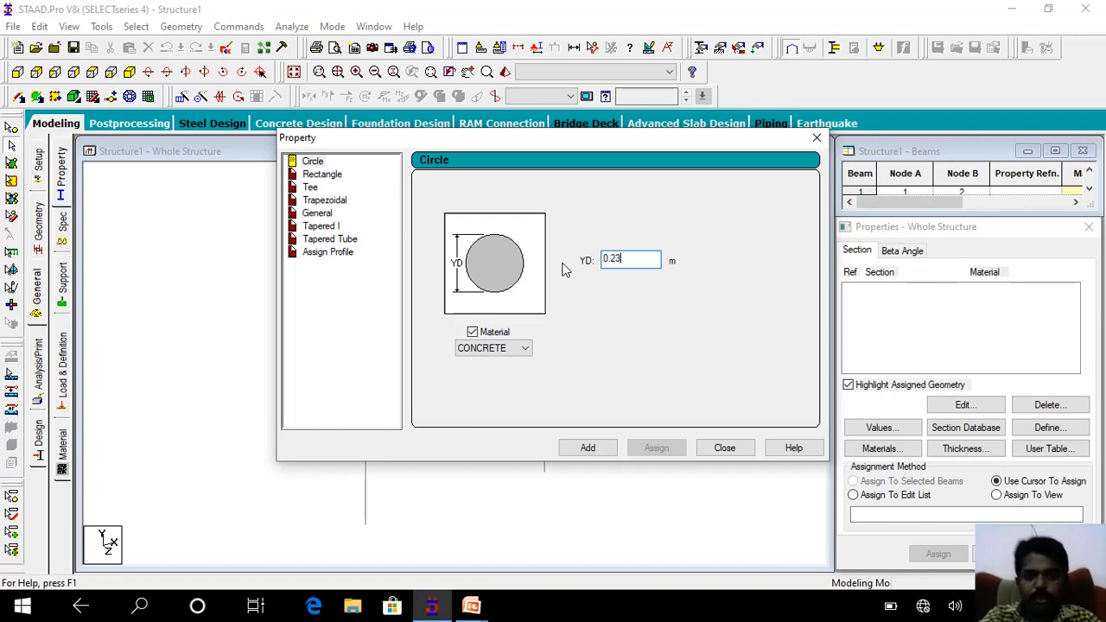
pyautogui.click(588, 448)
pyautogui.click(724, 449)
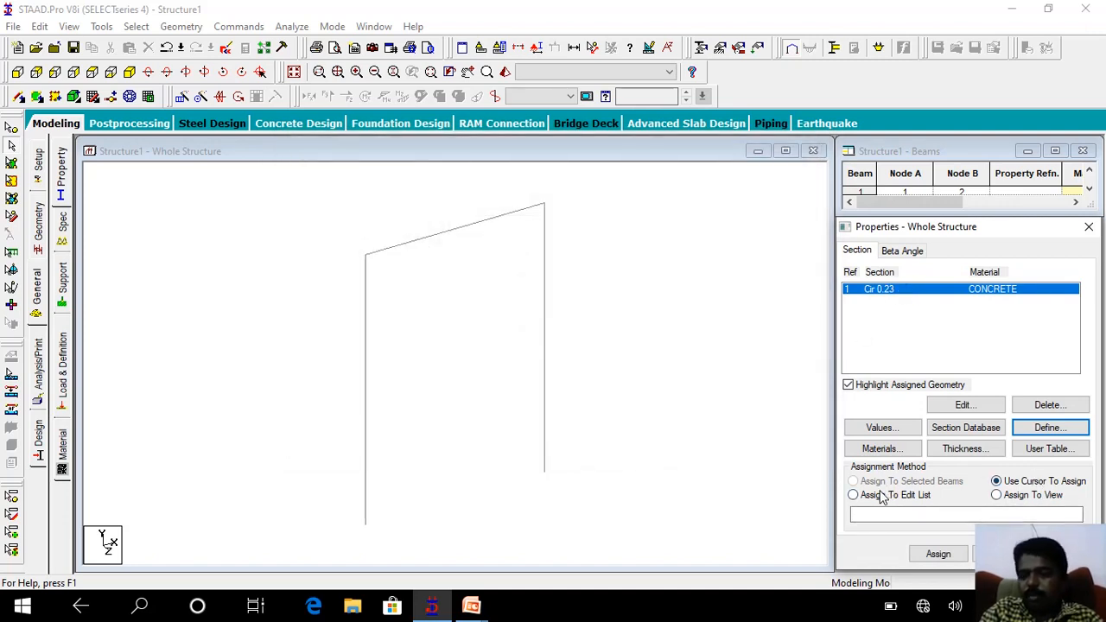
# Assign the Cir 0.23 concrete section to the horizontal beam joining the two columns, using assignment to selected beams.
pyautogui.click(439, 235)
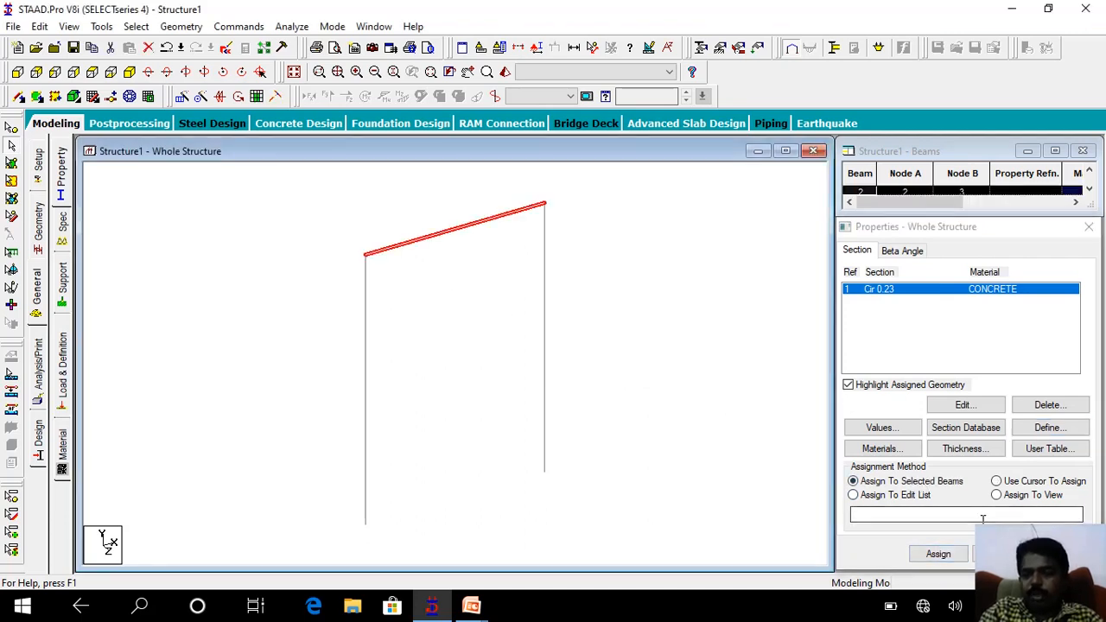
pyautogui.click(1018, 481)
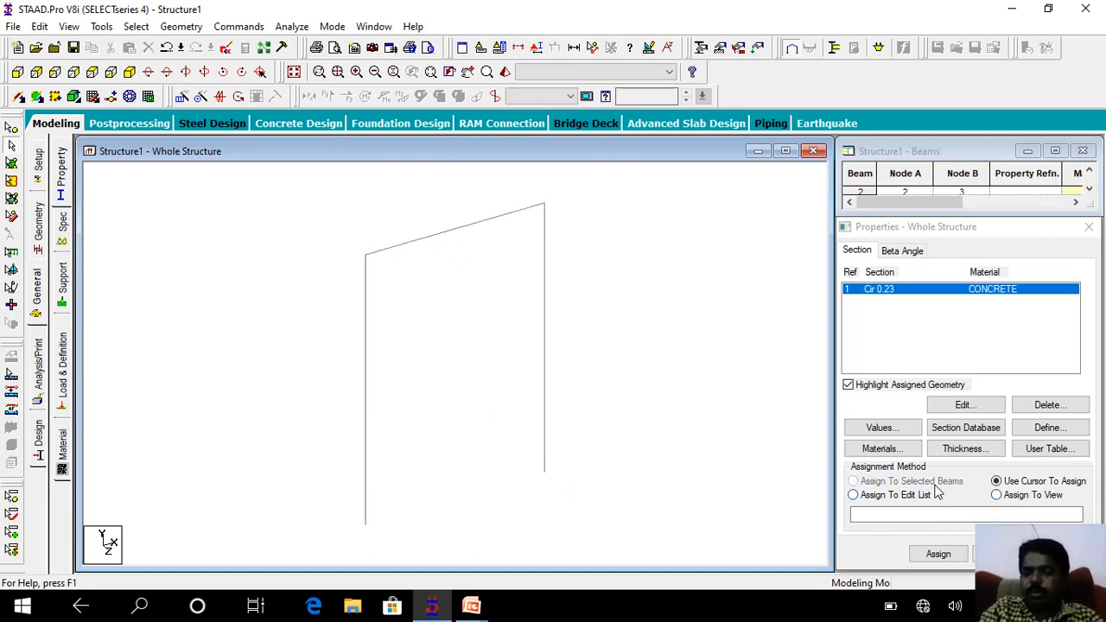
pyautogui.click(457, 237)
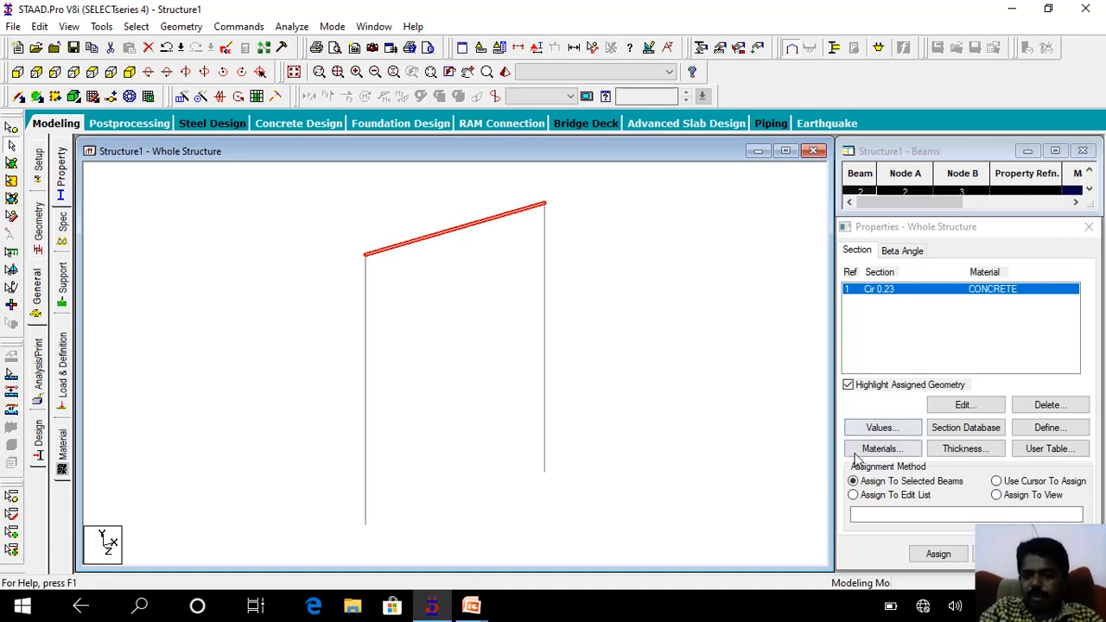
pyautogui.click(936, 554)
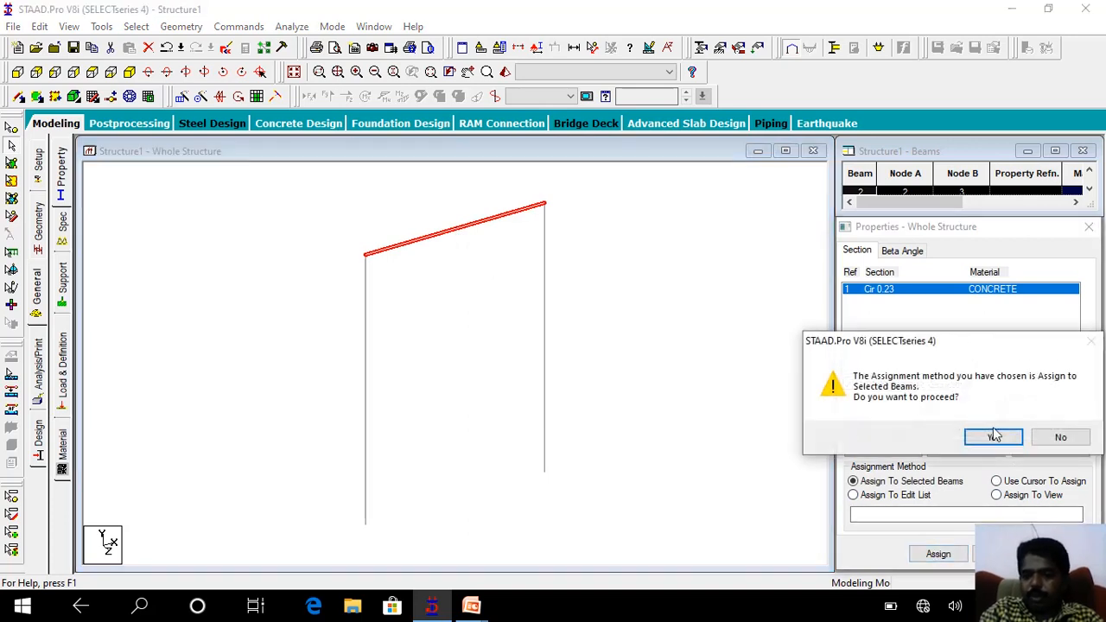
pyautogui.click(994, 436)
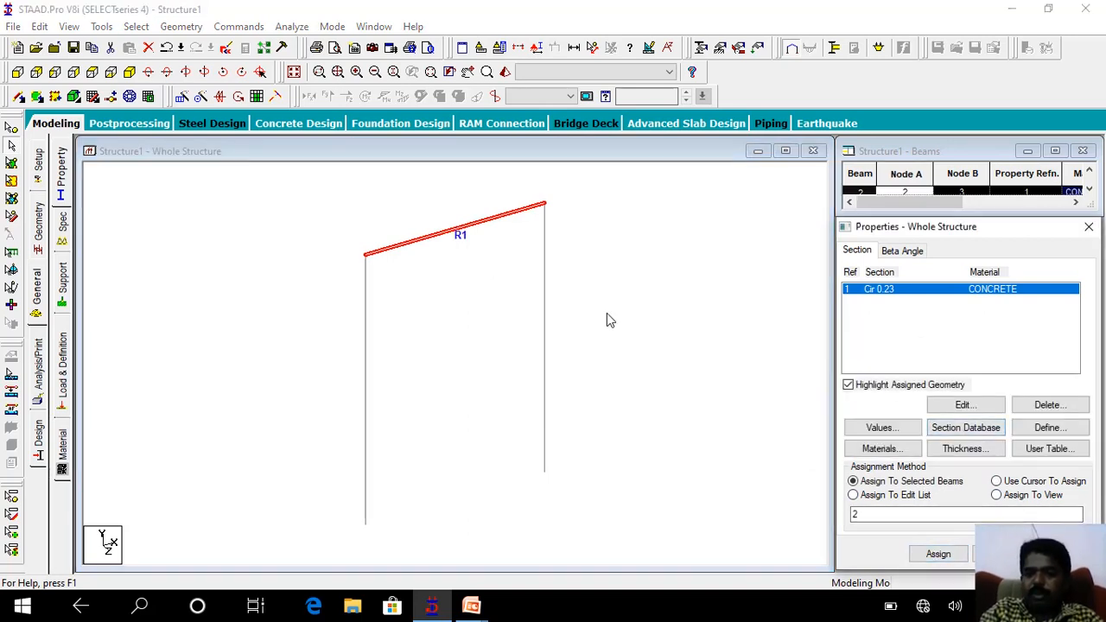
# Inspect the beam's circular section in a 3D rendered view, close it, and highlight the geometry assigned to Cir 0.23.
pyautogui.click(505, 73)
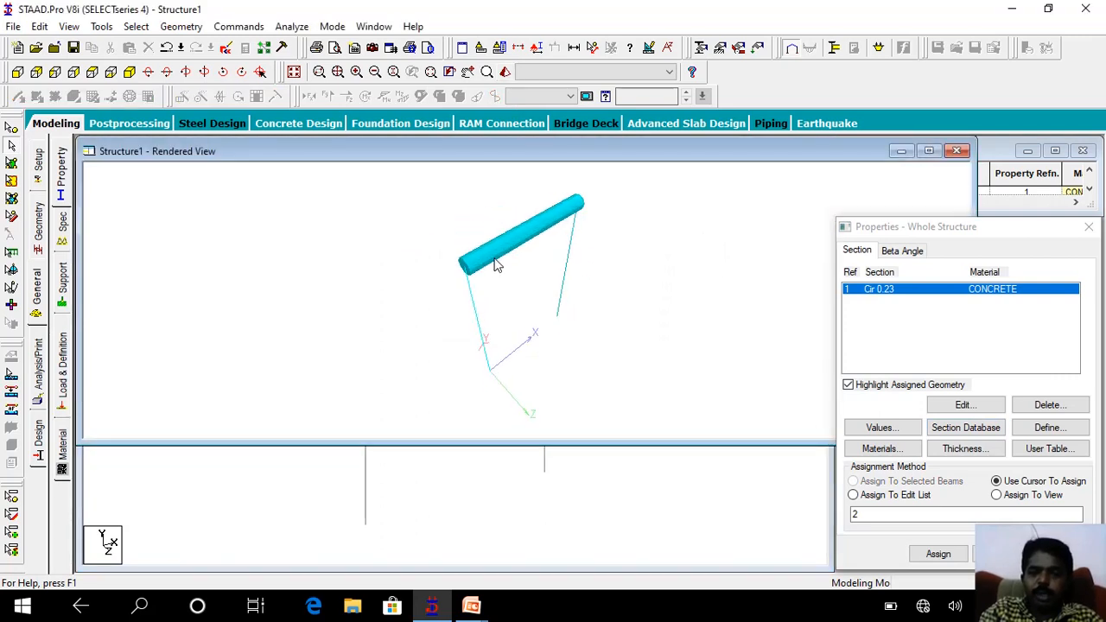
pyautogui.moveTo(497, 265); pyautogui.dragTo(474, 220)
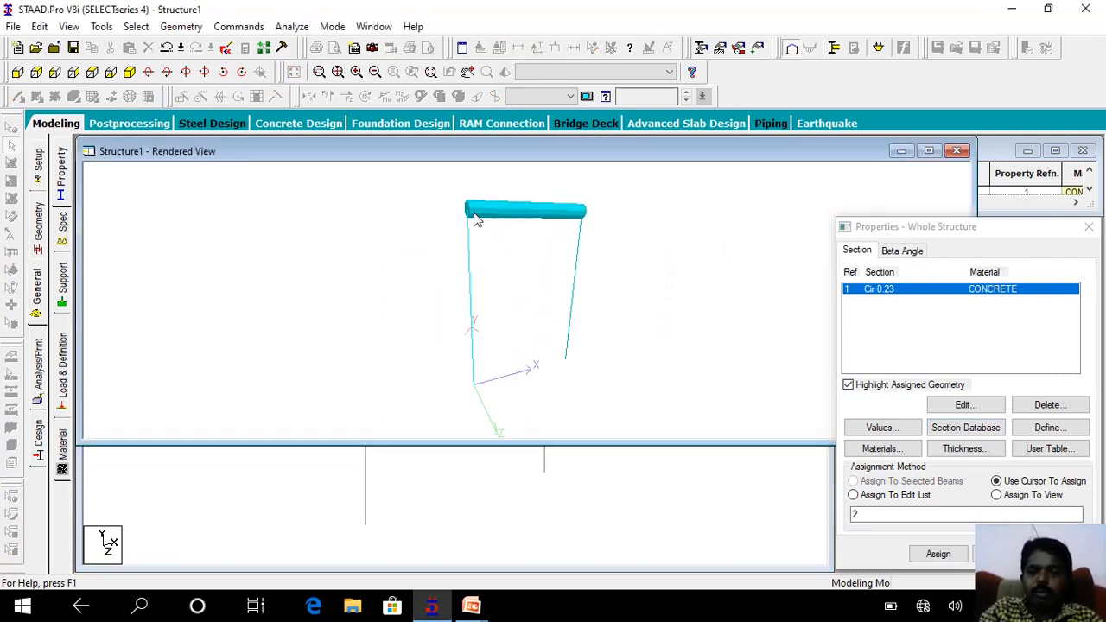
pyautogui.click(956, 150)
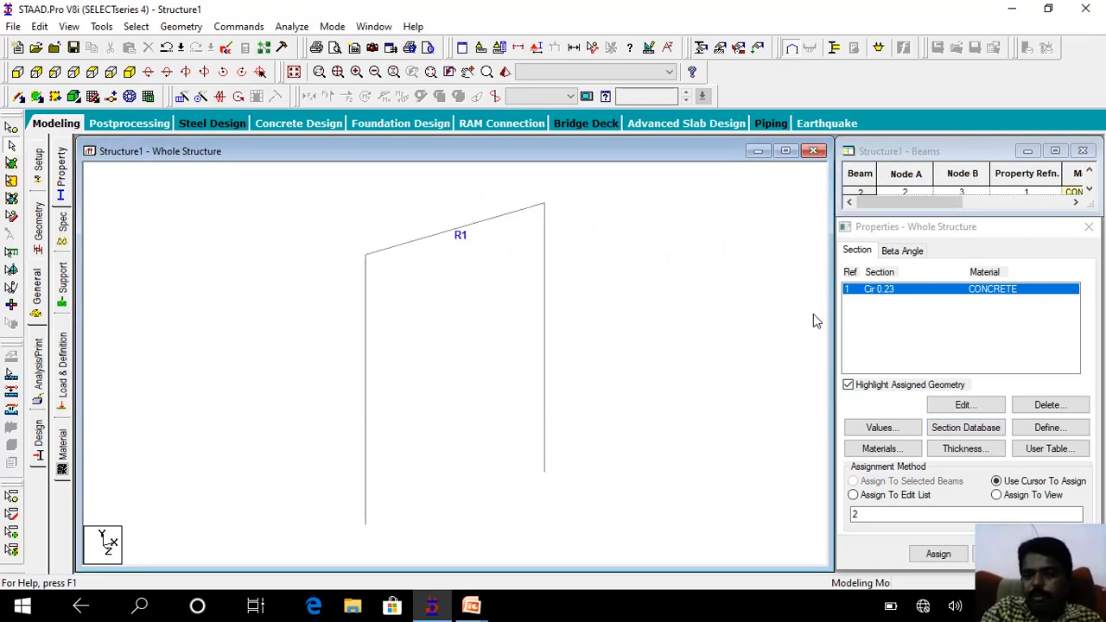
pyautogui.click(919, 291)
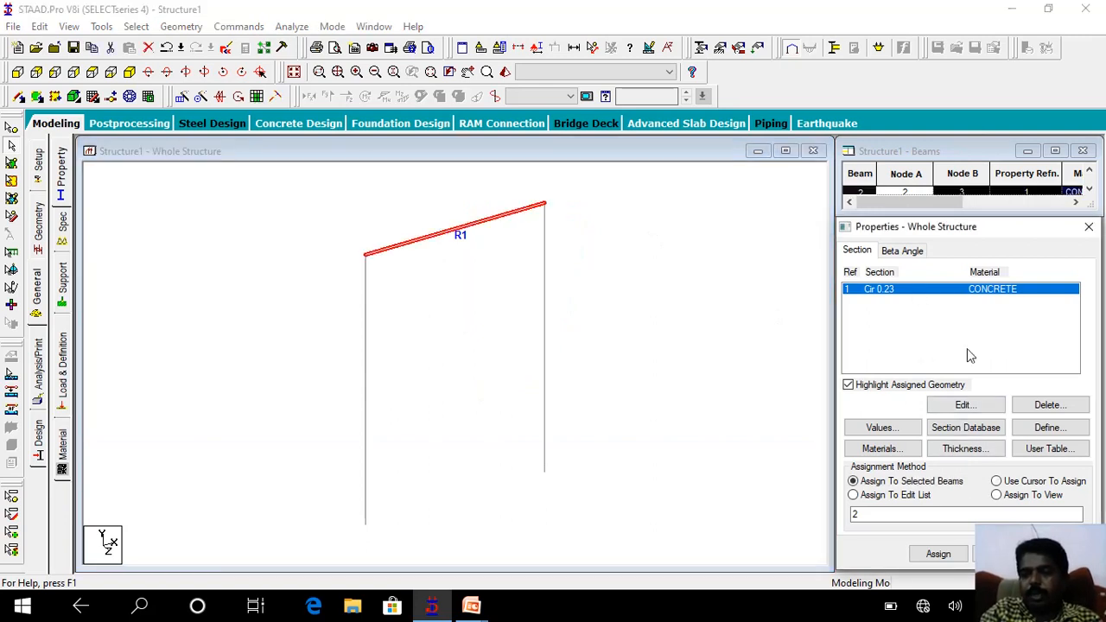
# Assign the Cir 0.23 concrete section to all members of the frame, using assignment to view.
pyautogui.click(1028, 498)
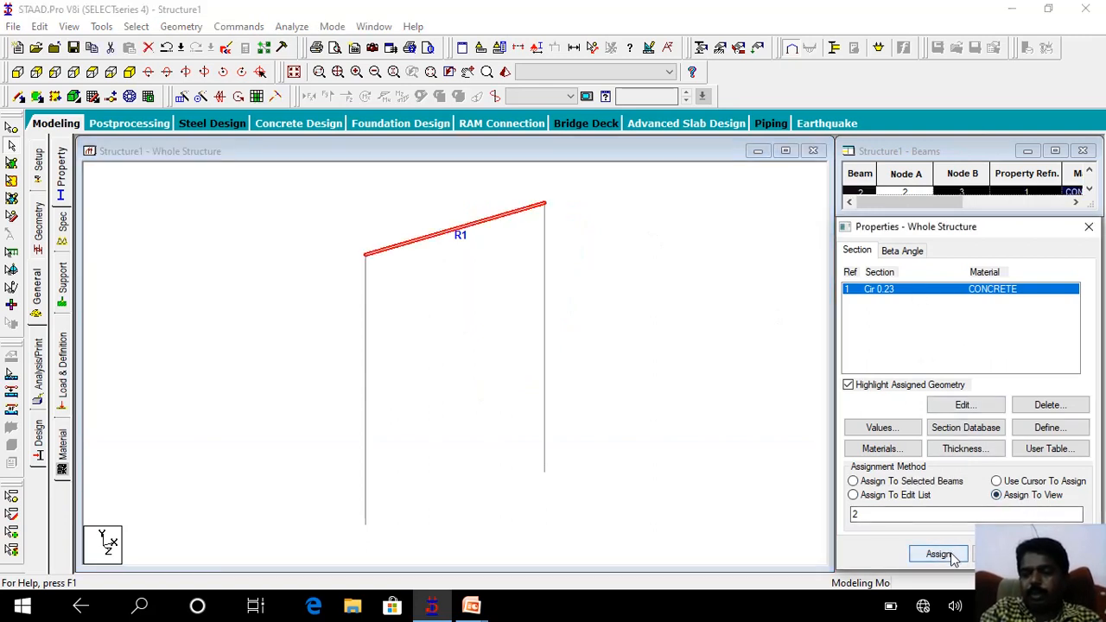
pyautogui.click(939, 554)
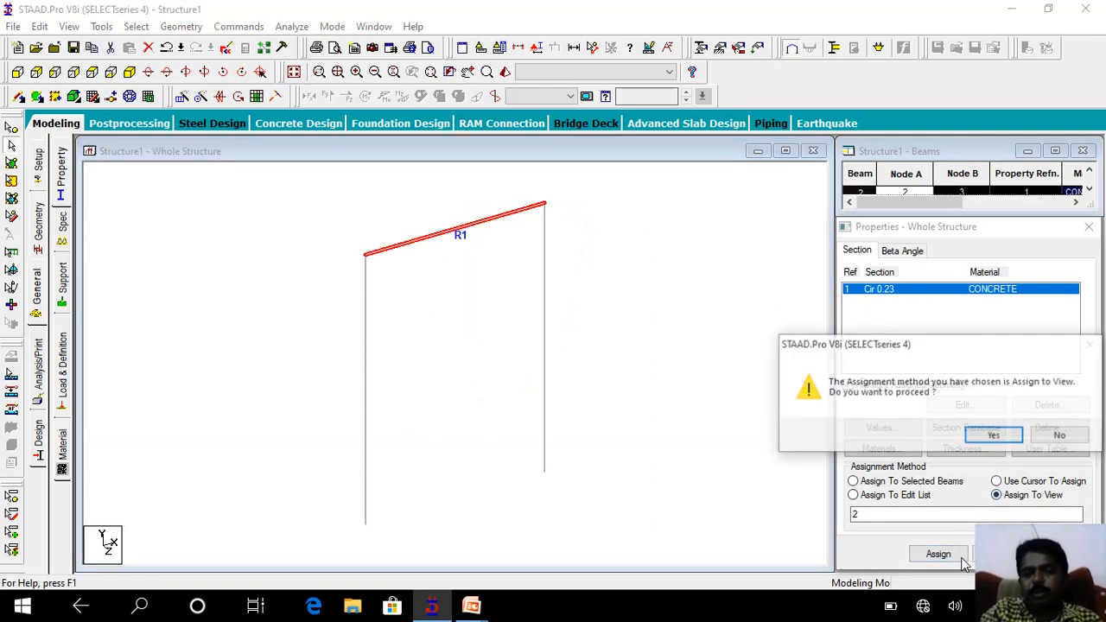
pyautogui.click(994, 437)
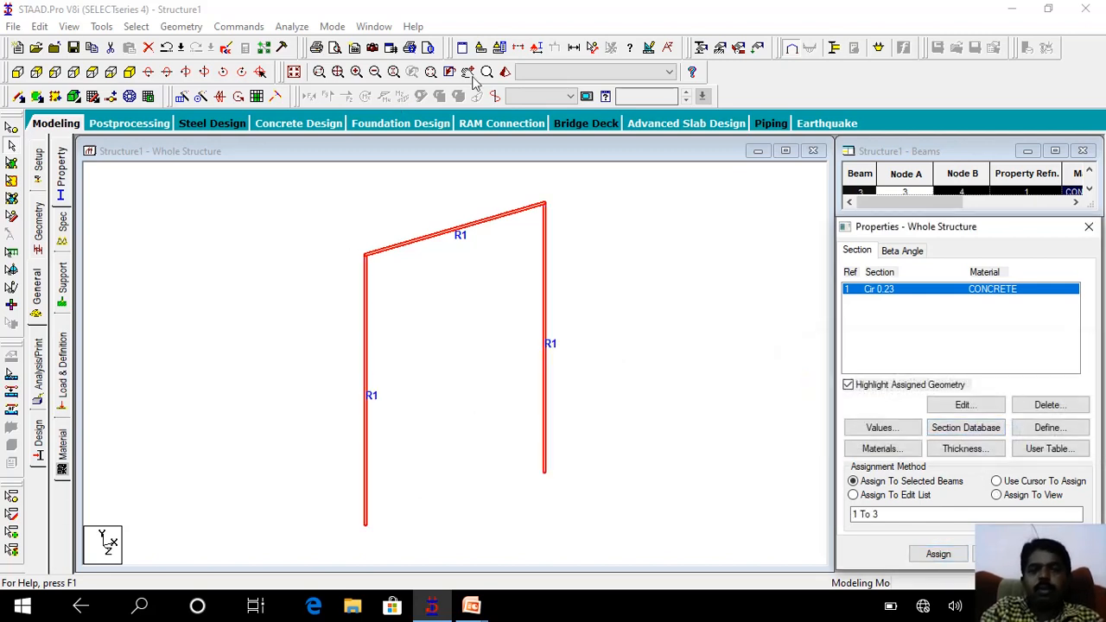
# Inspect the whole frame with circular sections in a 3D rendered view, close it, and clear the member selection.
pyautogui.click(506, 71)
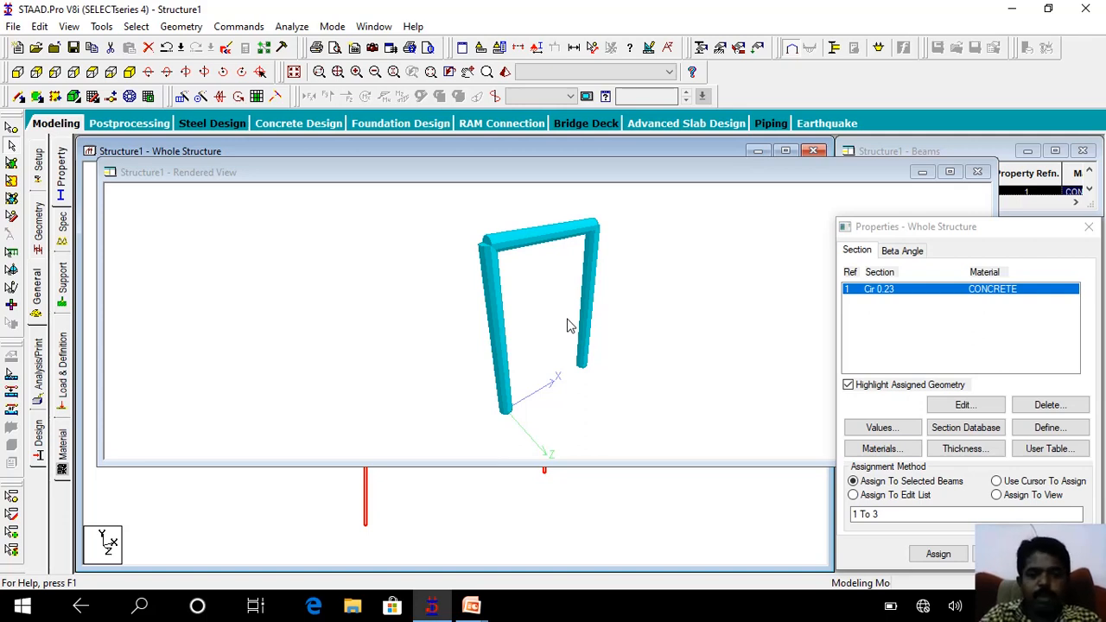
pyautogui.moveTo(570, 327); pyautogui.dragTo(657, 259)
pyautogui.click(978, 172)
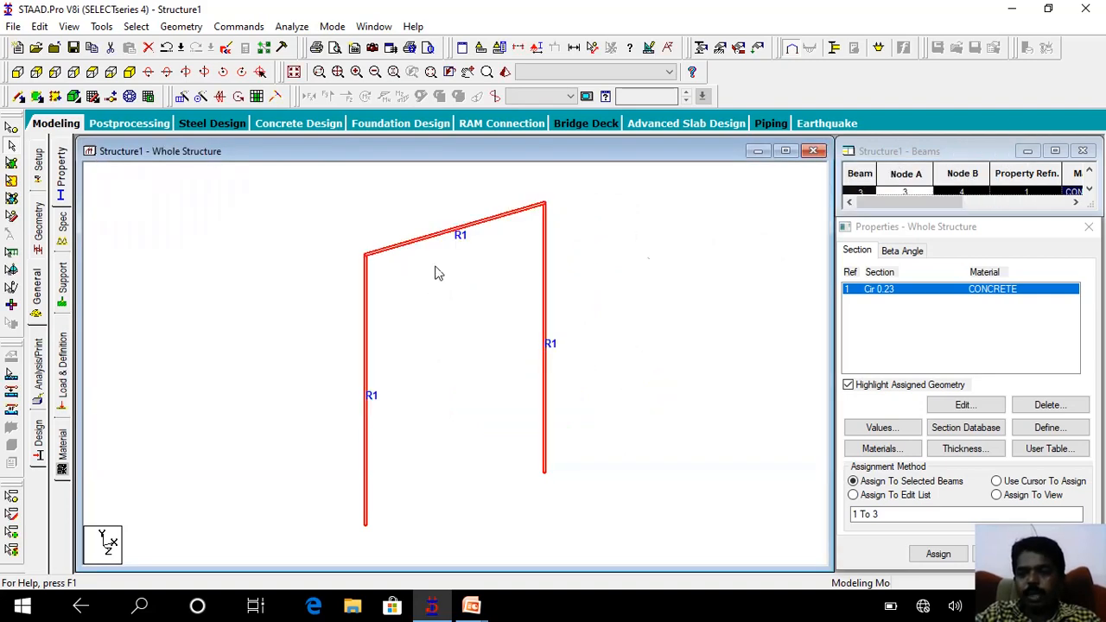
pyautogui.click(561, 248)
# Define a rectangular CONCRETE section property with YD 0.3 m and ZD 0.23 m and add it to the section list.
pyautogui.click(1039, 435)
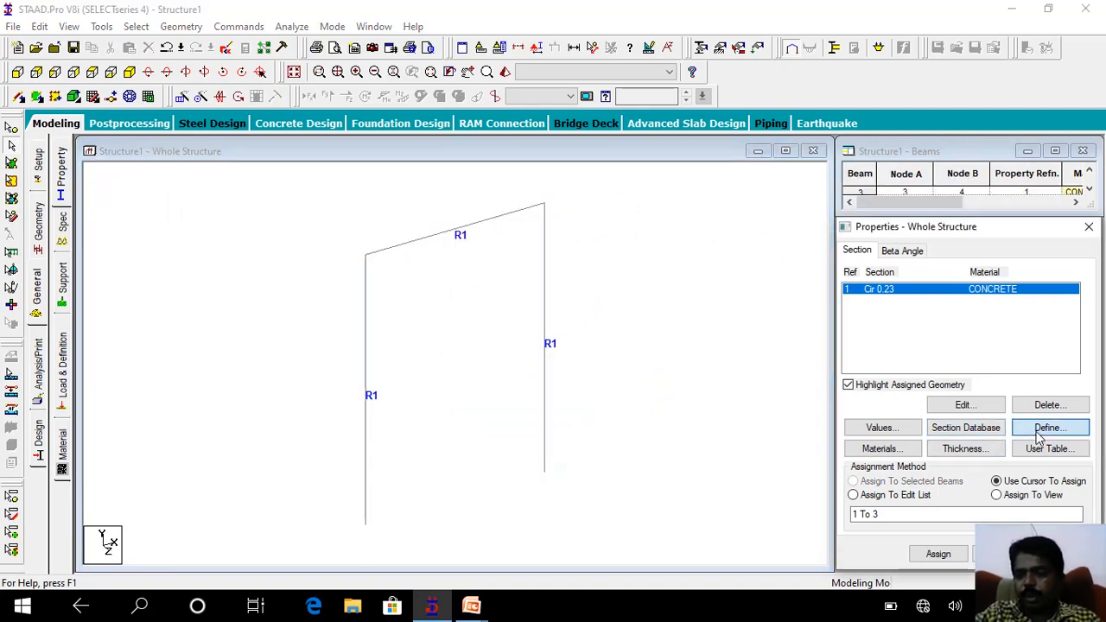
pyautogui.click(315, 175)
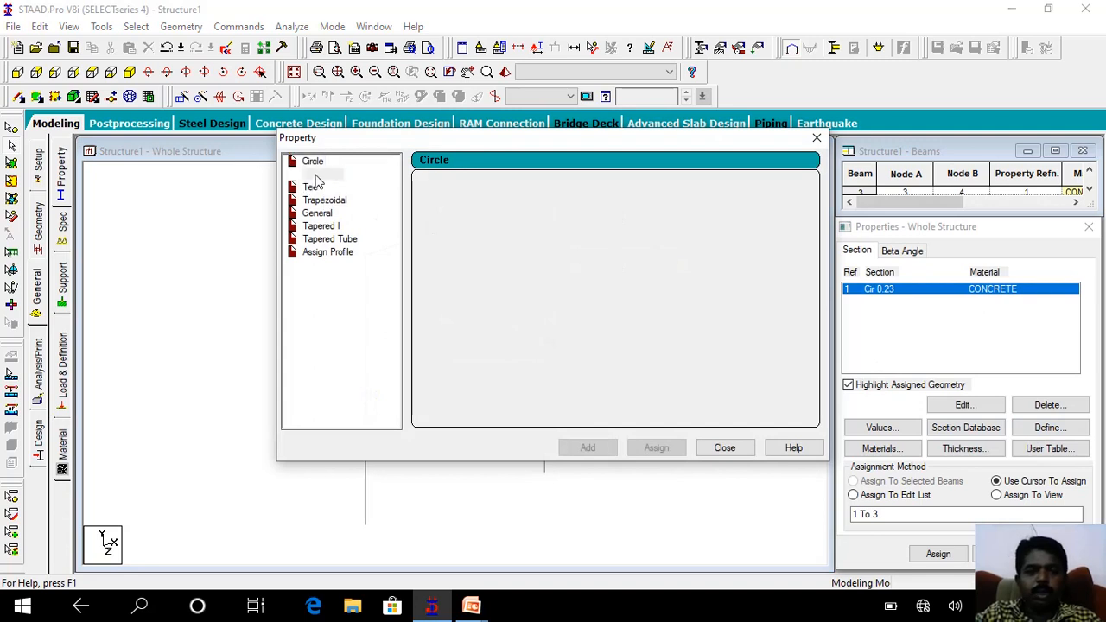
pyautogui.click(631, 248)
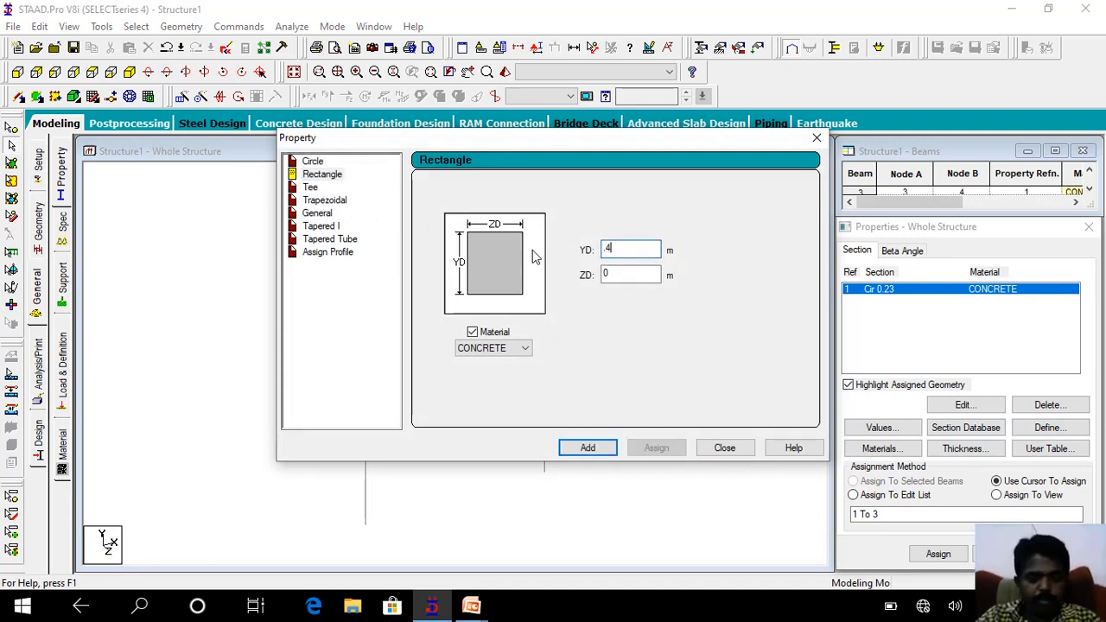
pyautogui.press('BackSpace')
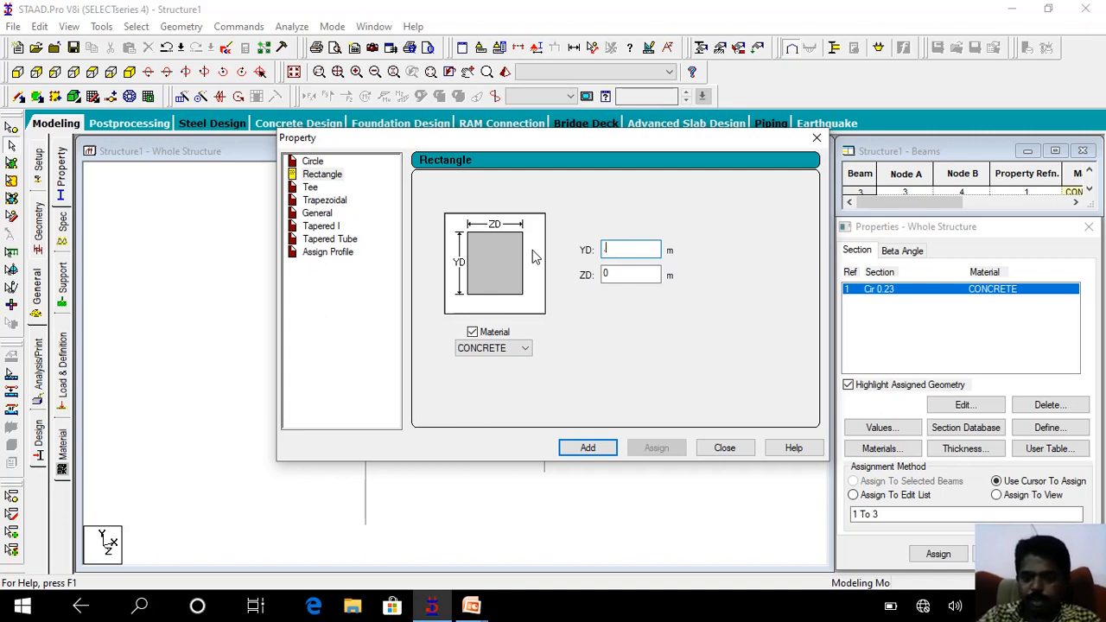
pyautogui.write('.2')
pyautogui.press('BackSpace')
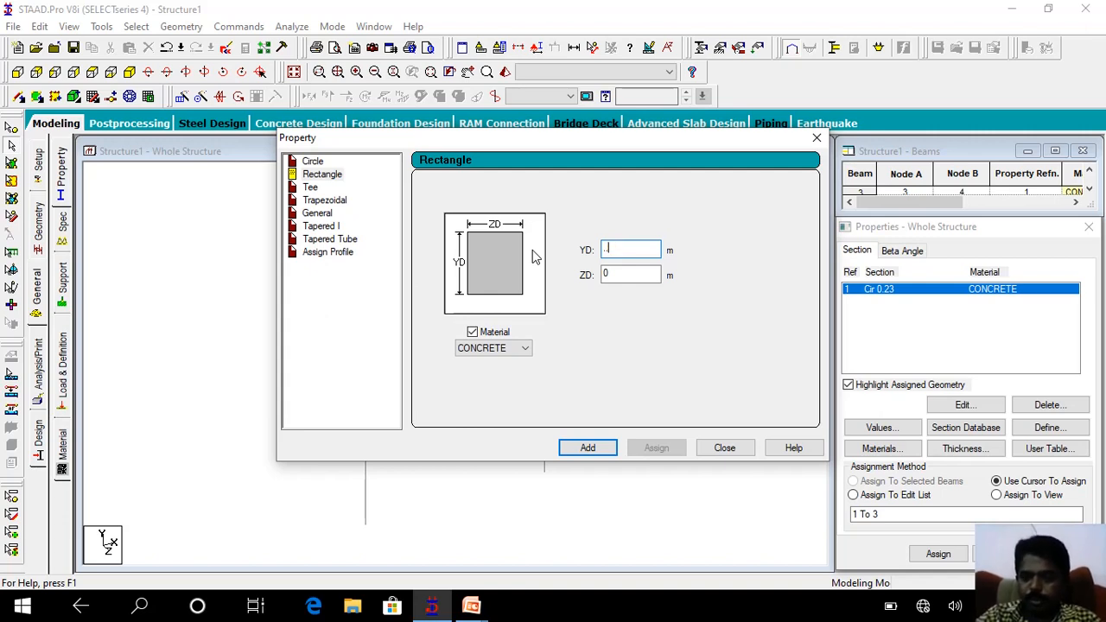
pyautogui.write('3')
pyautogui.press('Tab')
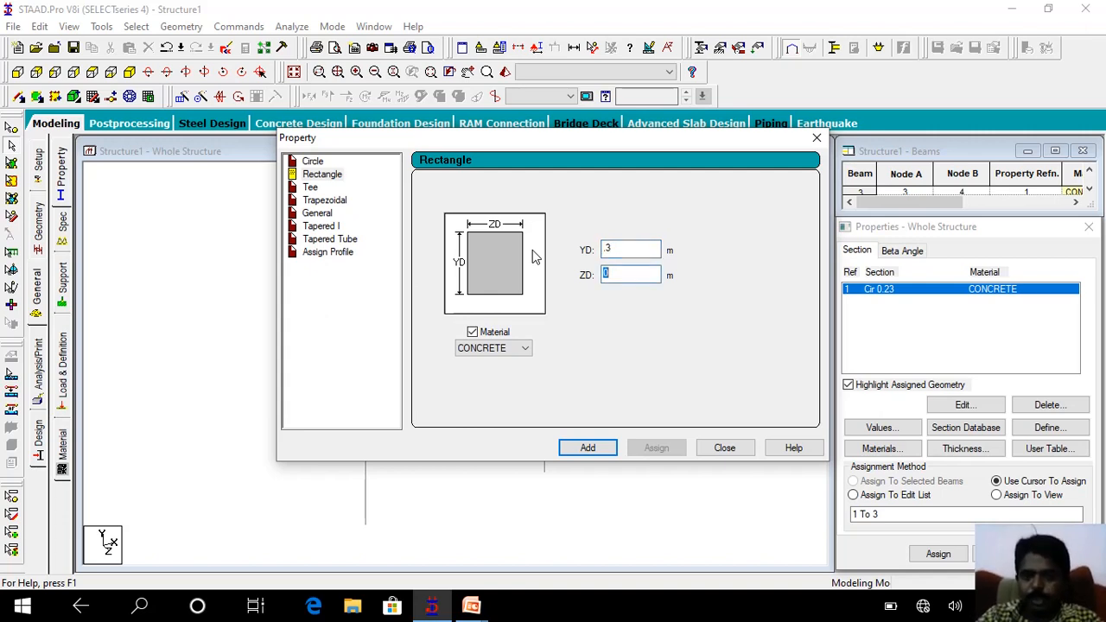
pyautogui.write('0.23')
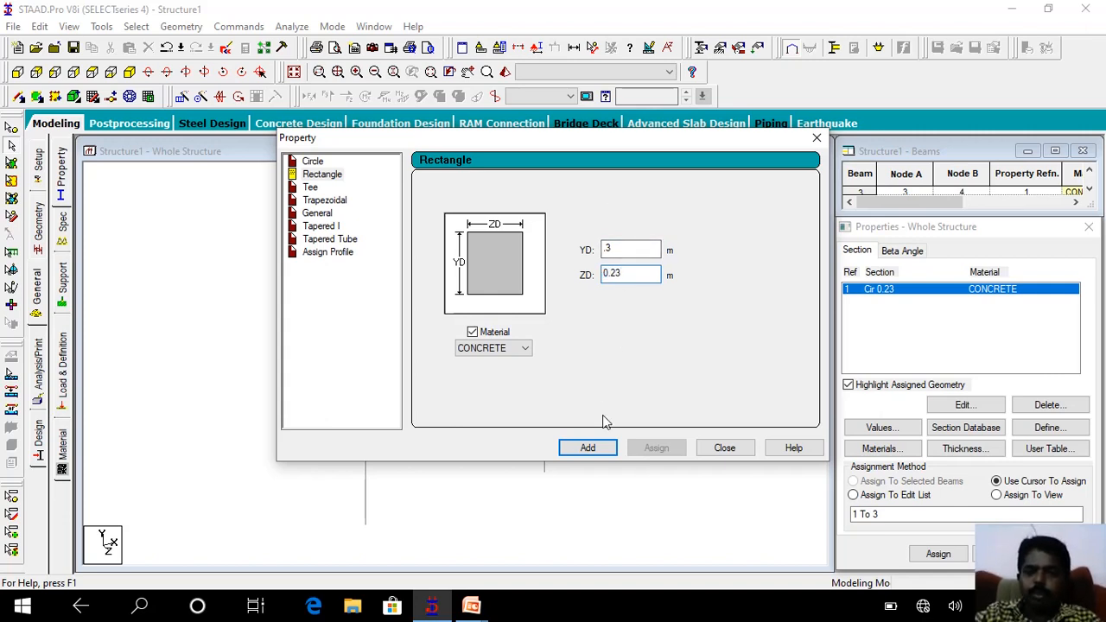
pyautogui.click(596, 450)
pyautogui.click(723, 449)
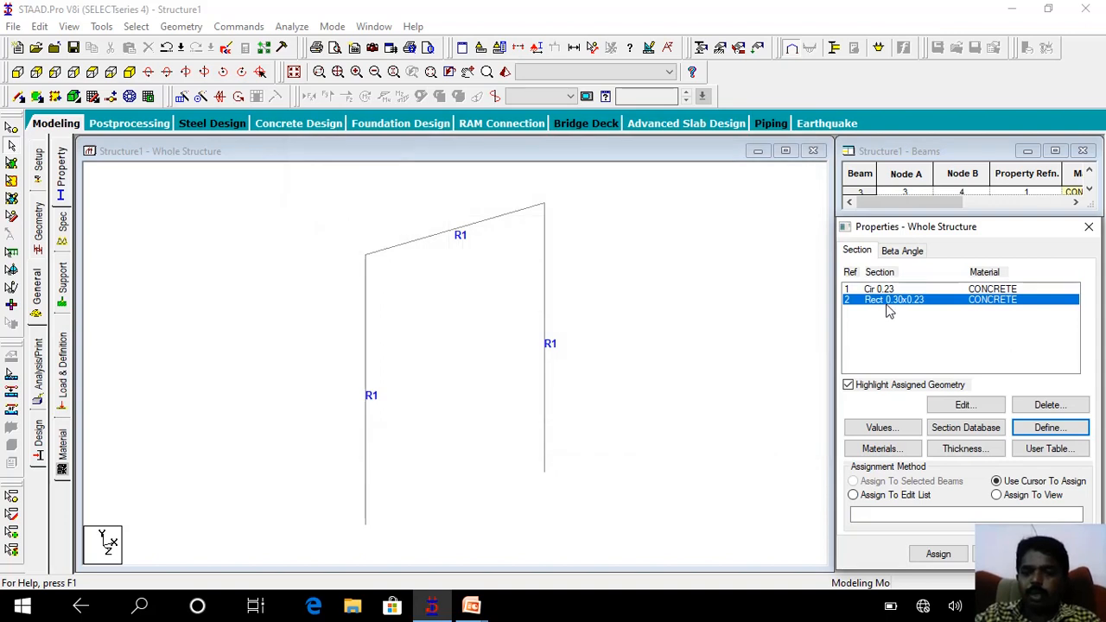
# Assign the Rect 0.30x0.23 section to the beam joining the two columns, using assignment to selected beams.
pyautogui.click(407, 249)
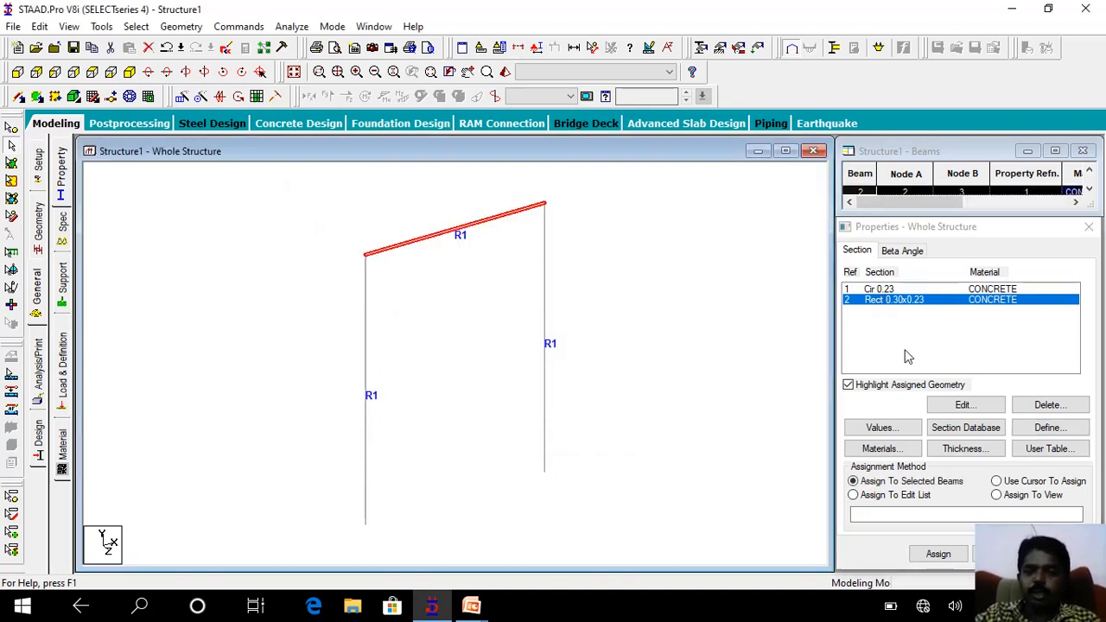
pyautogui.click(940, 556)
pyautogui.click(988, 435)
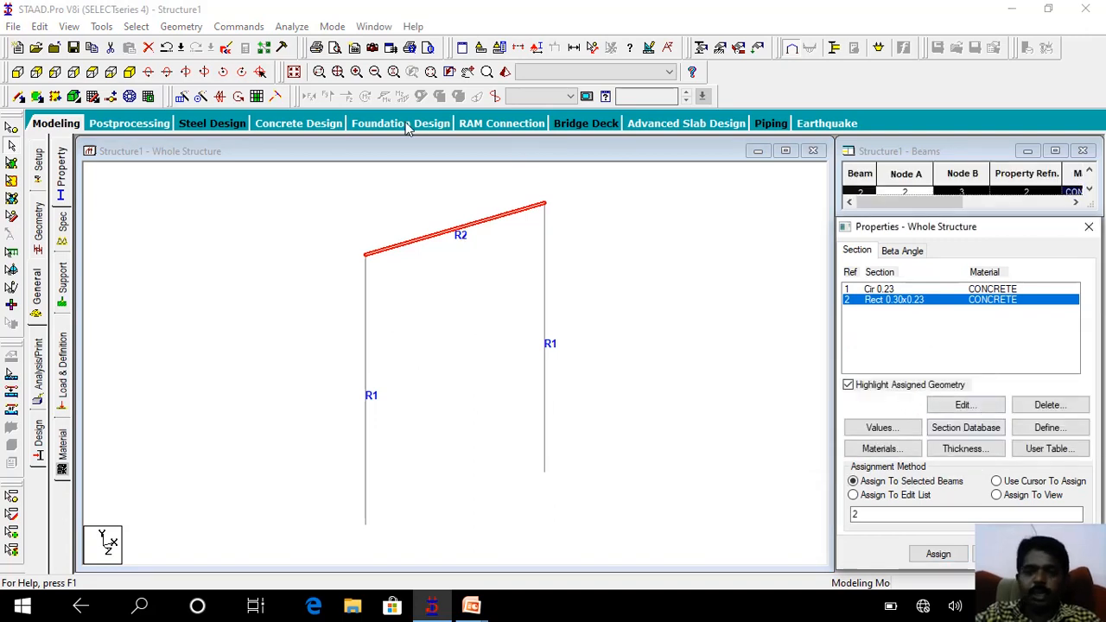
# Inspect the beam's rectangular section in a 3D rendered view and close that view.
pyautogui.click(479, 48)
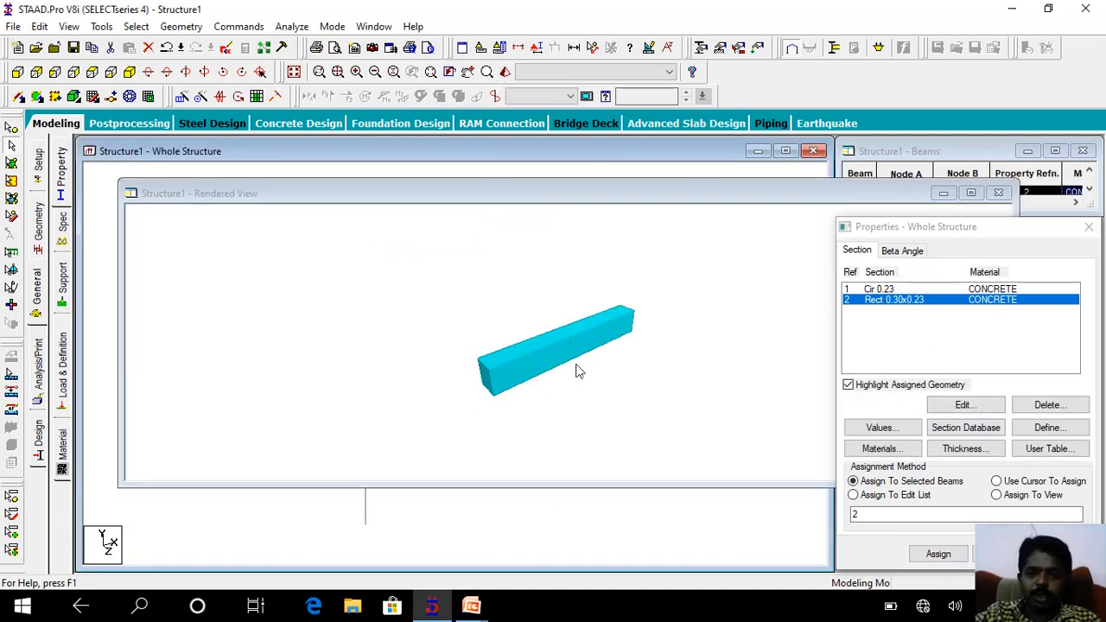
pyautogui.moveTo(540, 298); pyautogui.dragTo(759, 347)
pyautogui.click(944, 196)
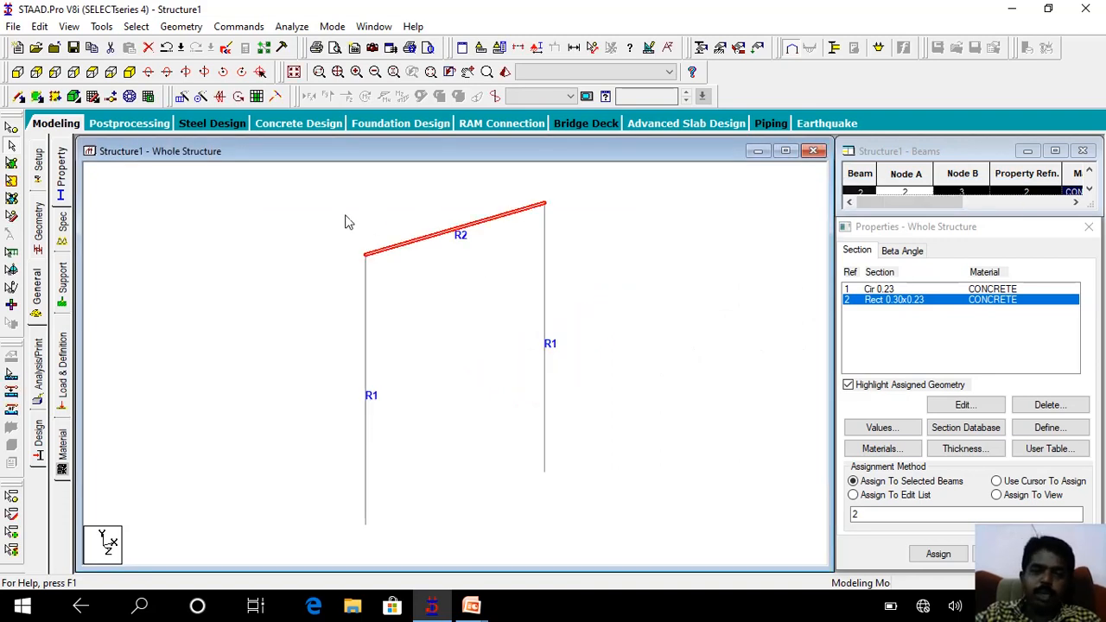
# Assign the Rect 0.30x0.23 section to all members of the frame, using assignment to view.
pyautogui.click(1033, 496)
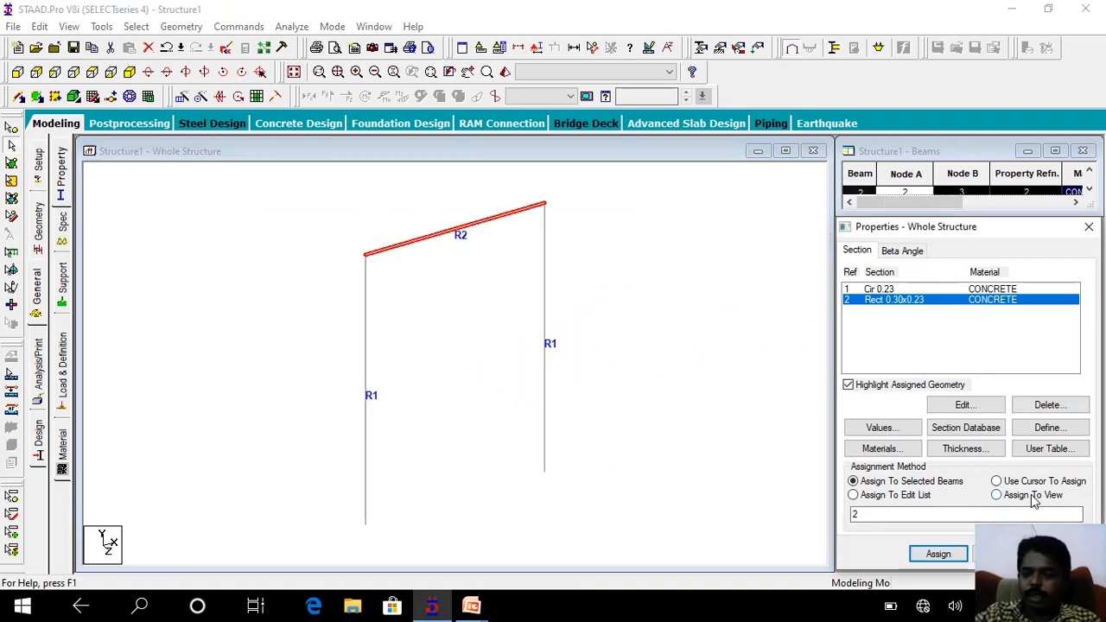
pyautogui.click(938, 554)
pyautogui.click(994, 437)
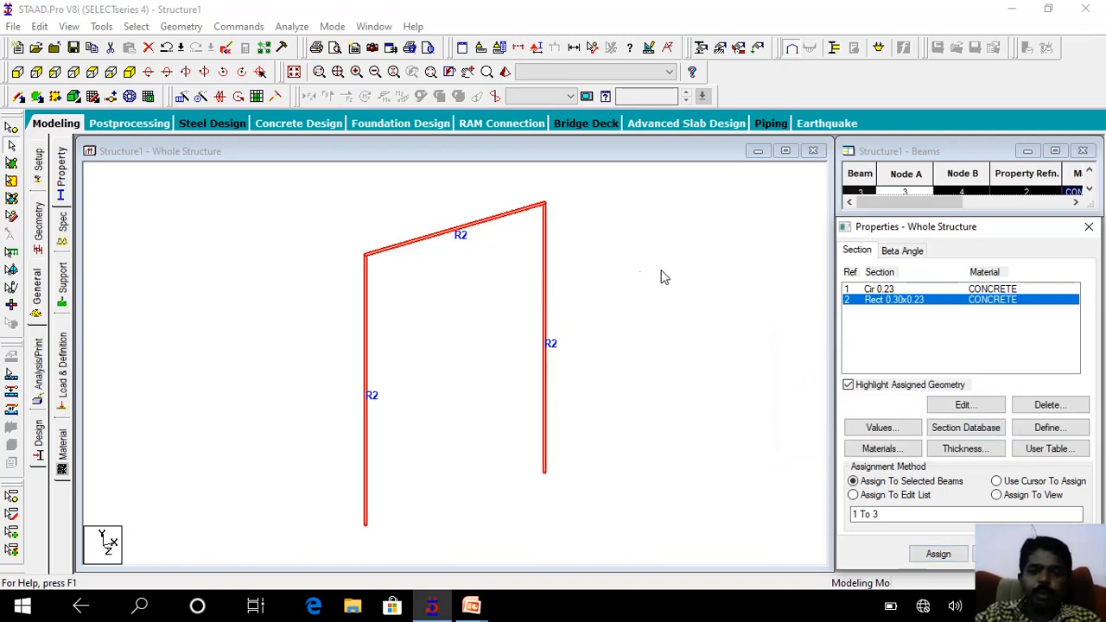
# Inspect the orientation of the rectangular members from several angles in a 3D rendered view, and close that view.
pyautogui.click(505, 71)
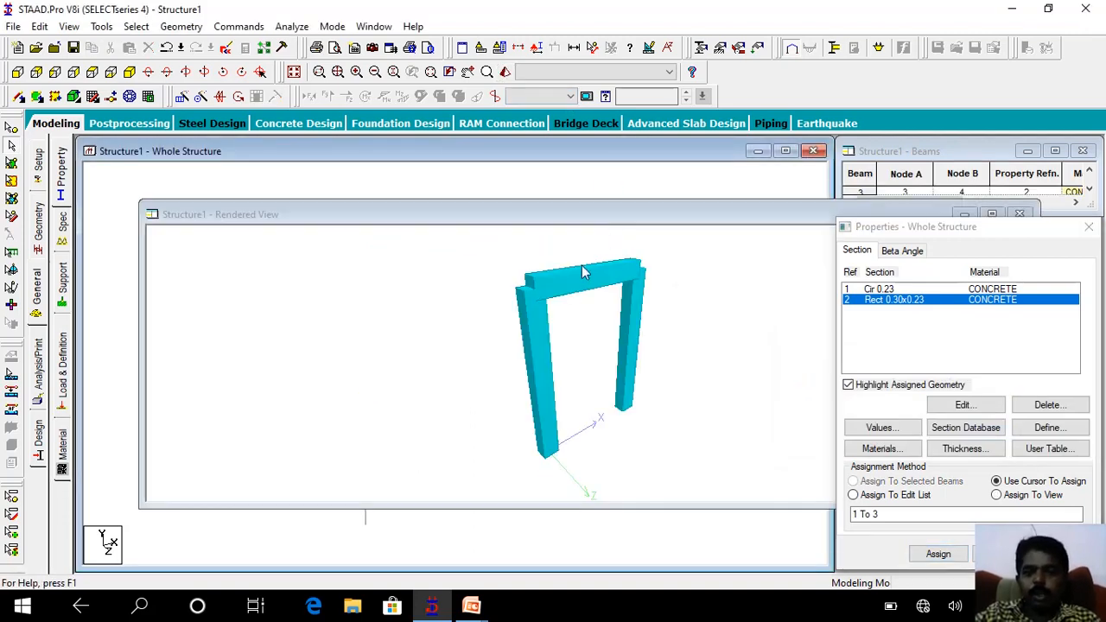
pyautogui.moveTo(583, 272); pyautogui.dragTo(598, 352)
pyautogui.scroll(8, 558, 302)
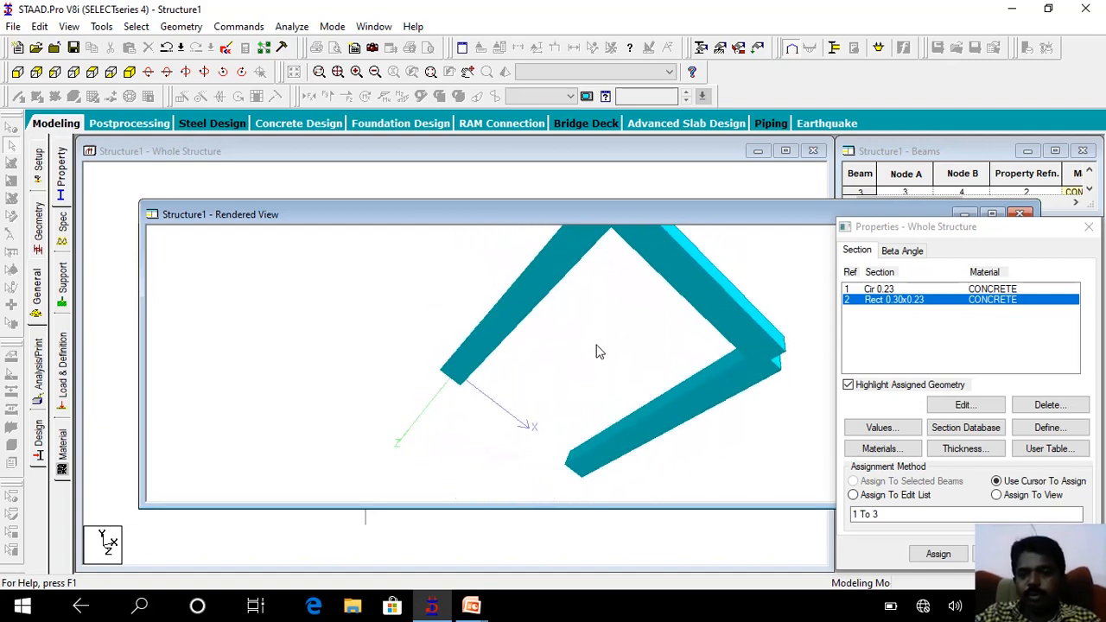
pyautogui.moveTo(719, 286); pyautogui.dragTo(501, 404)
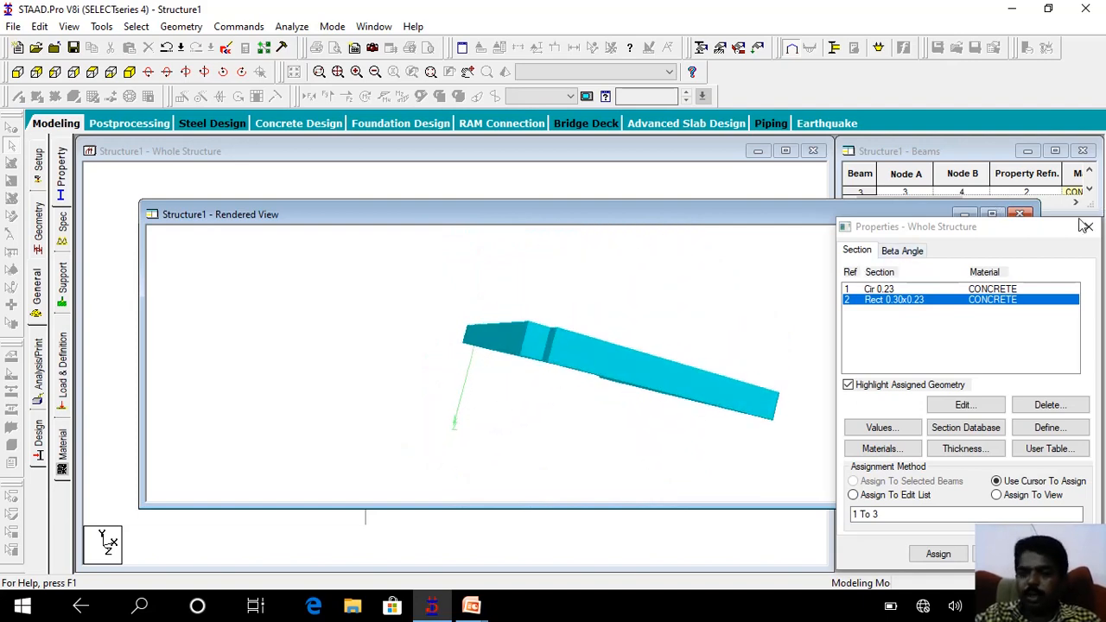
pyautogui.click(1021, 213)
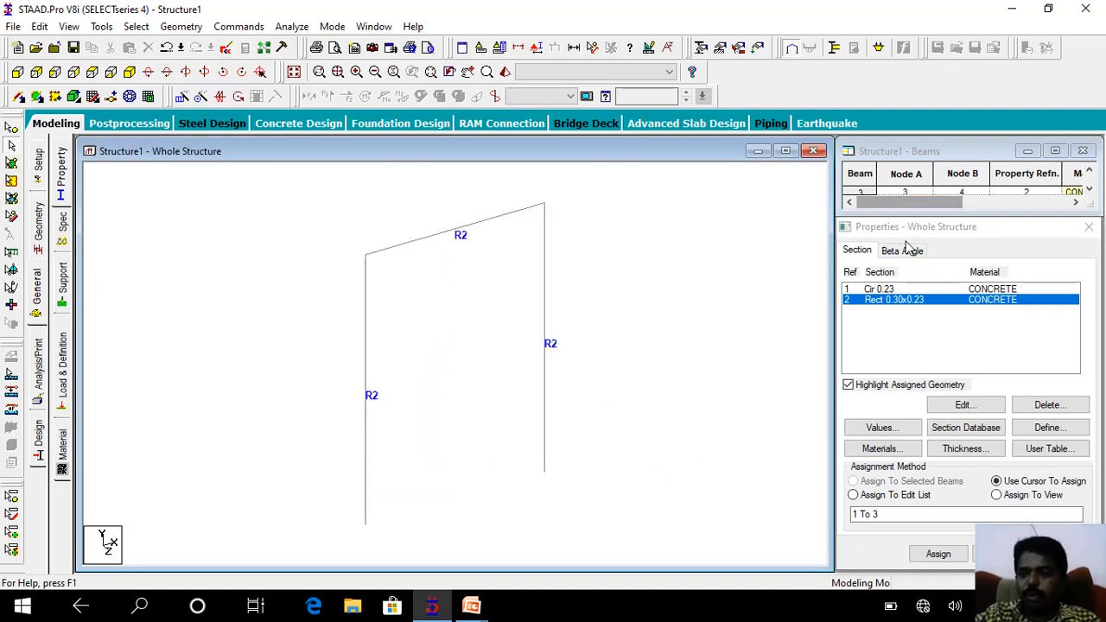
# Create a beta angle of 90 degrees with the left column selected.
pyautogui.click(367, 348)
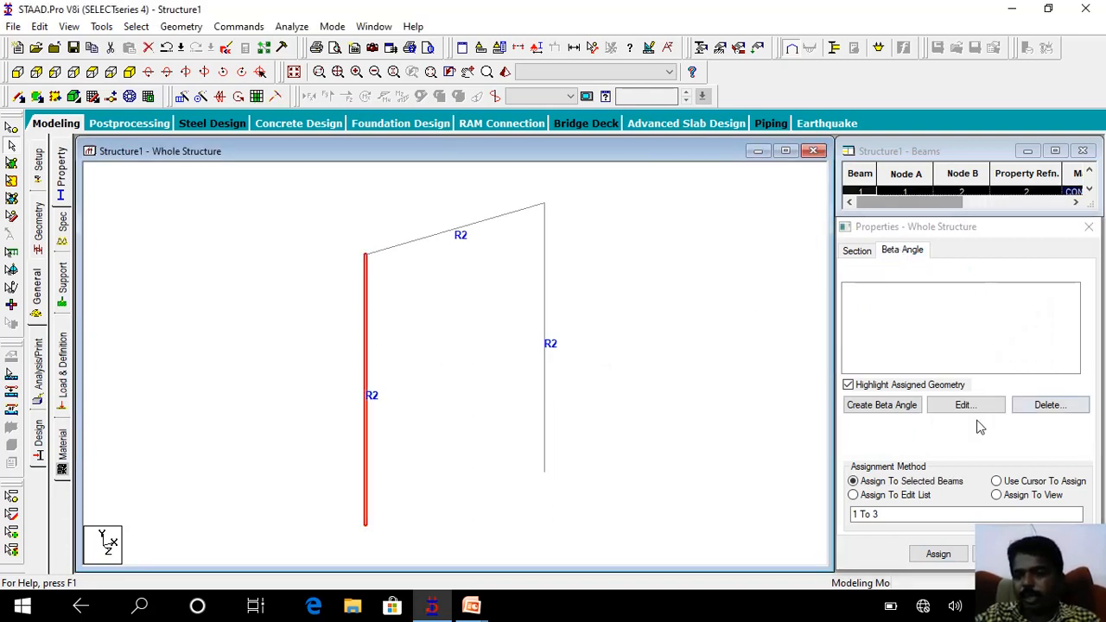
pyautogui.click(906, 406)
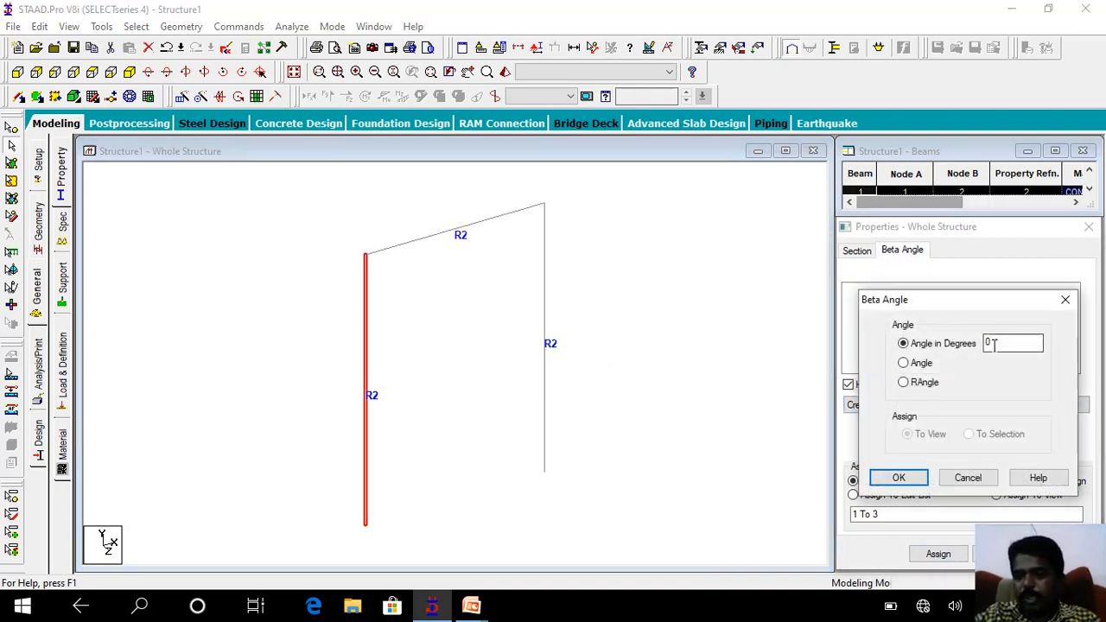
pyautogui.moveTo(1000, 340); pyautogui.dragTo(961, 356)
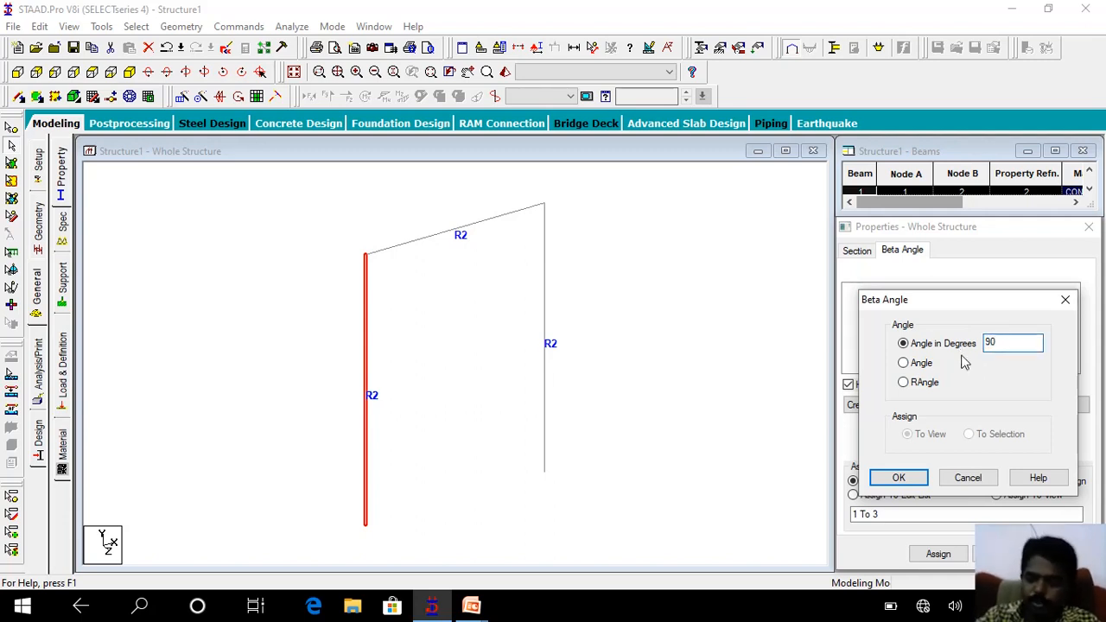
pyautogui.press('Return')
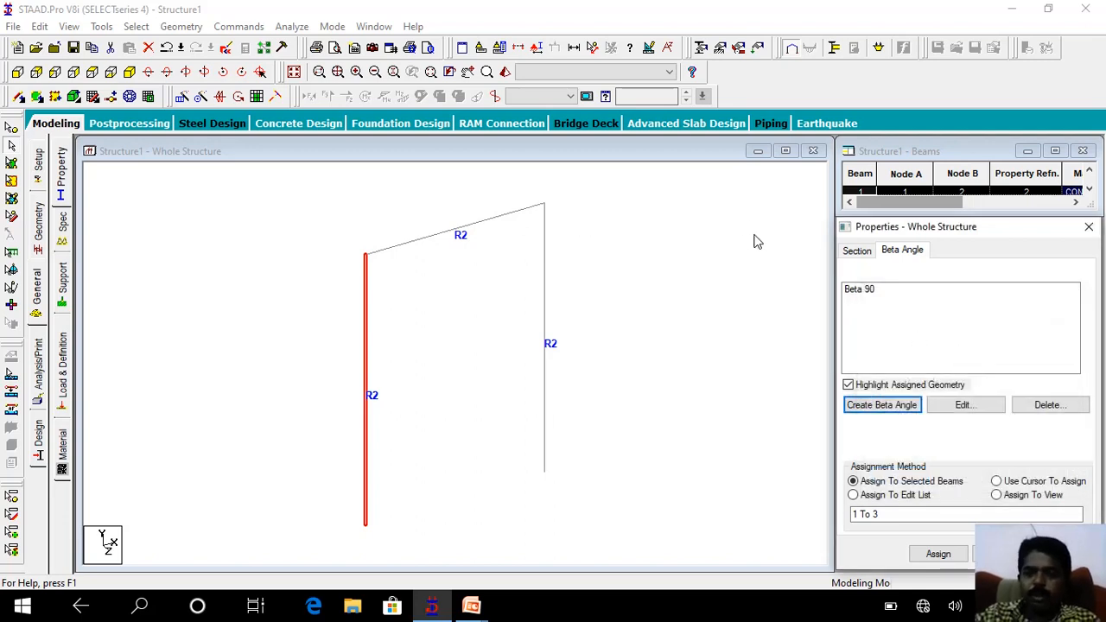
# Assign the Beta 90 angle to the left column, using assignment to selected beams.
pyautogui.click(849, 292)
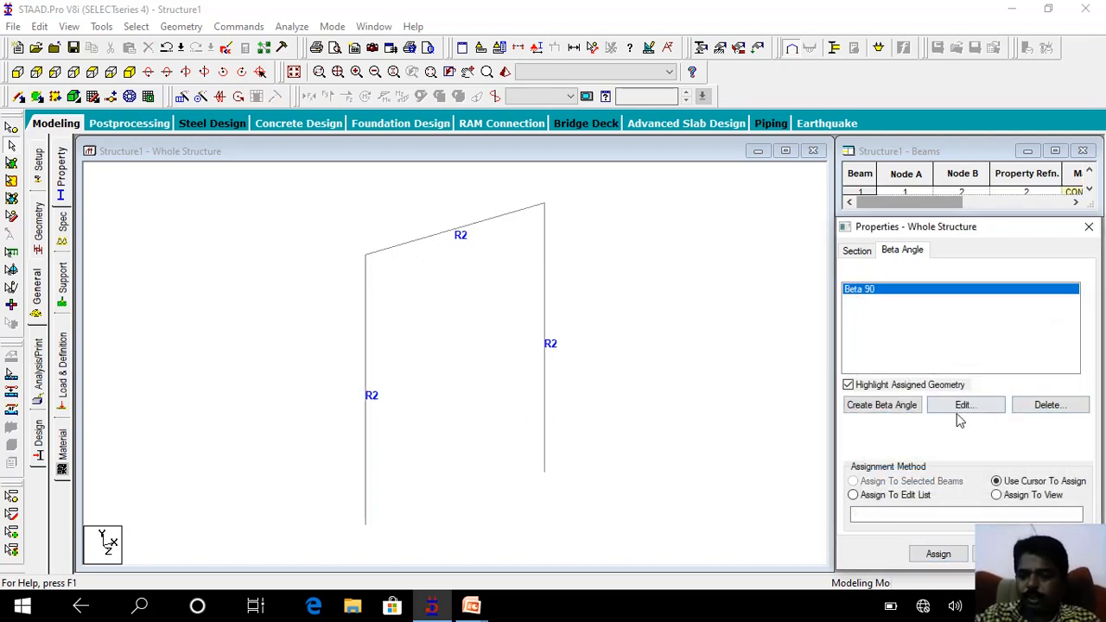
pyautogui.click(366, 354)
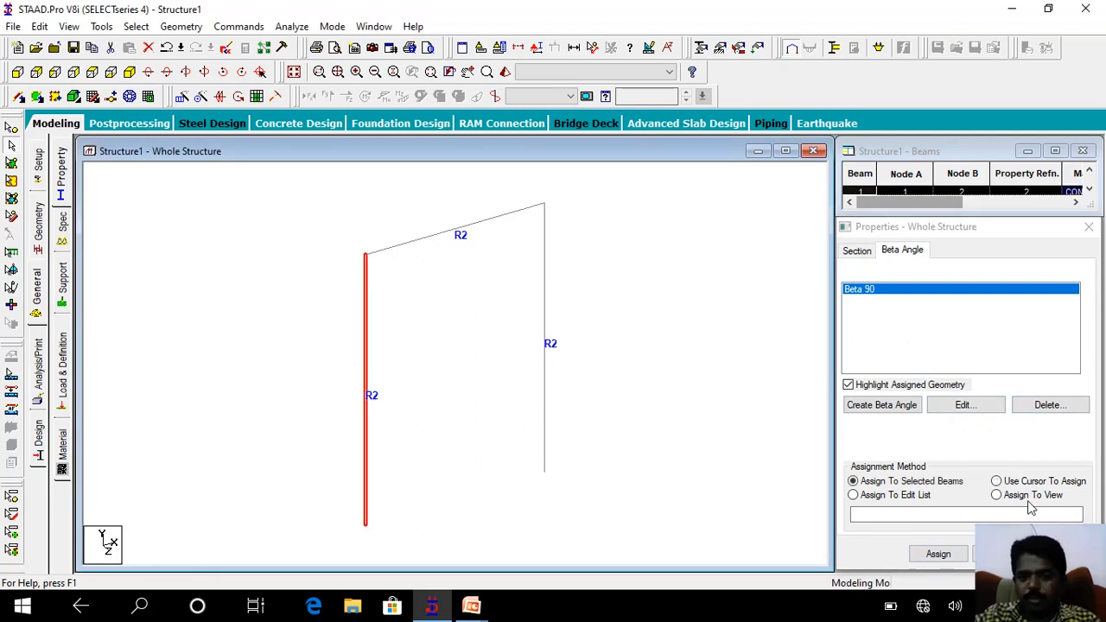
pyautogui.click(949, 558)
pyautogui.click(994, 439)
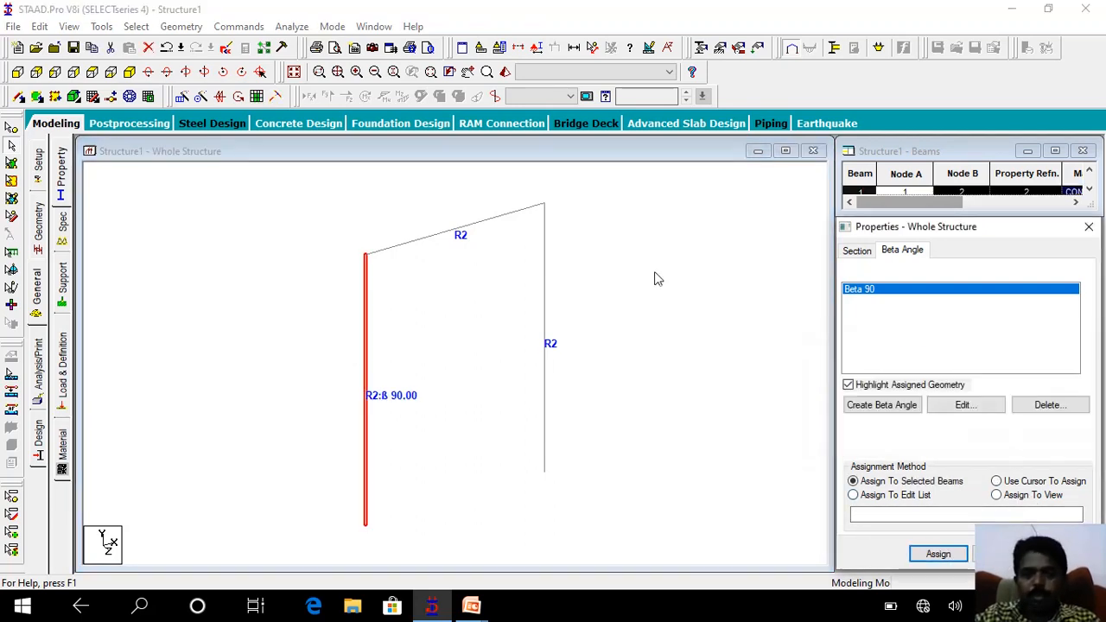
# Inspect the rotated left column against the other members in a 3D rendered view, highlight the Beta 90 geometry, and close the view.
pyautogui.moveTo(303, 193); pyautogui.dragTo(615, 529)
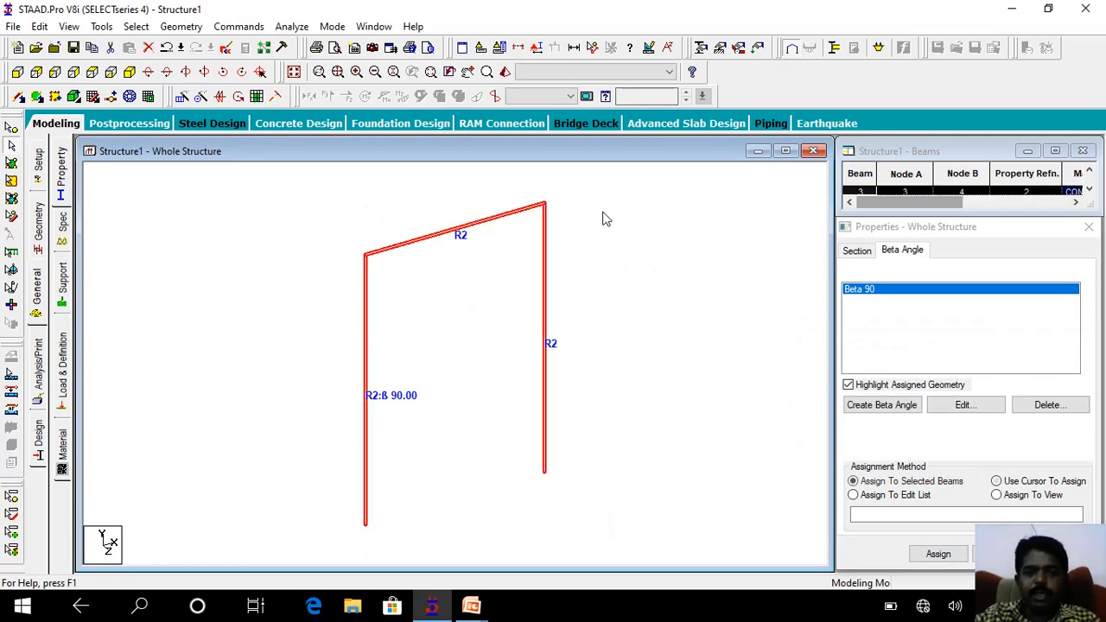
pyautogui.click(506, 72)
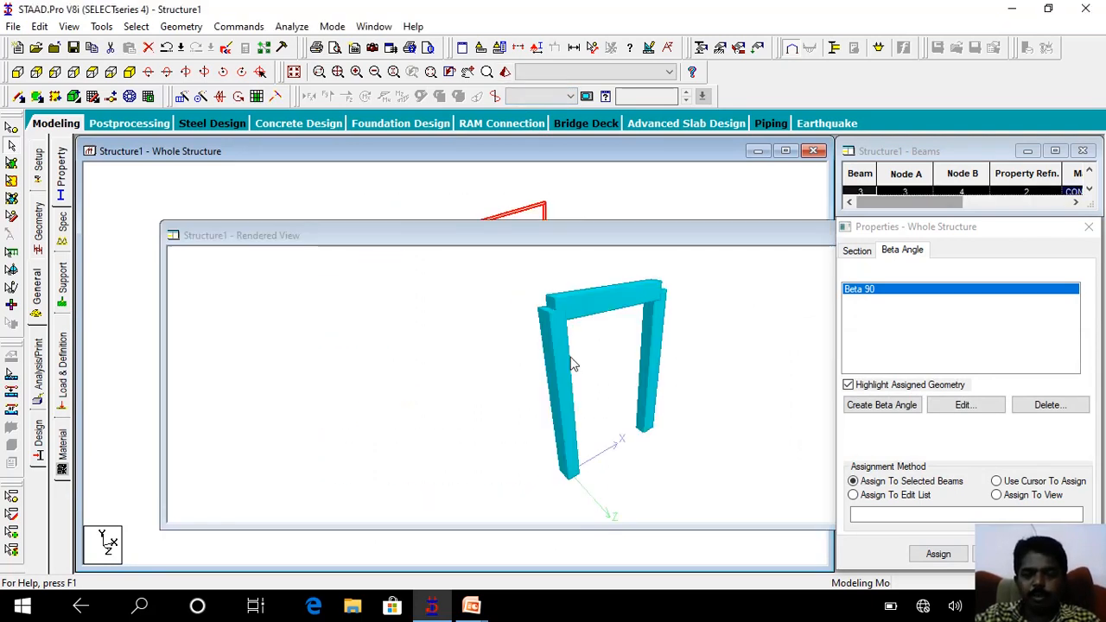
pyautogui.moveTo(578, 406); pyautogui.dragTo(812, 291)
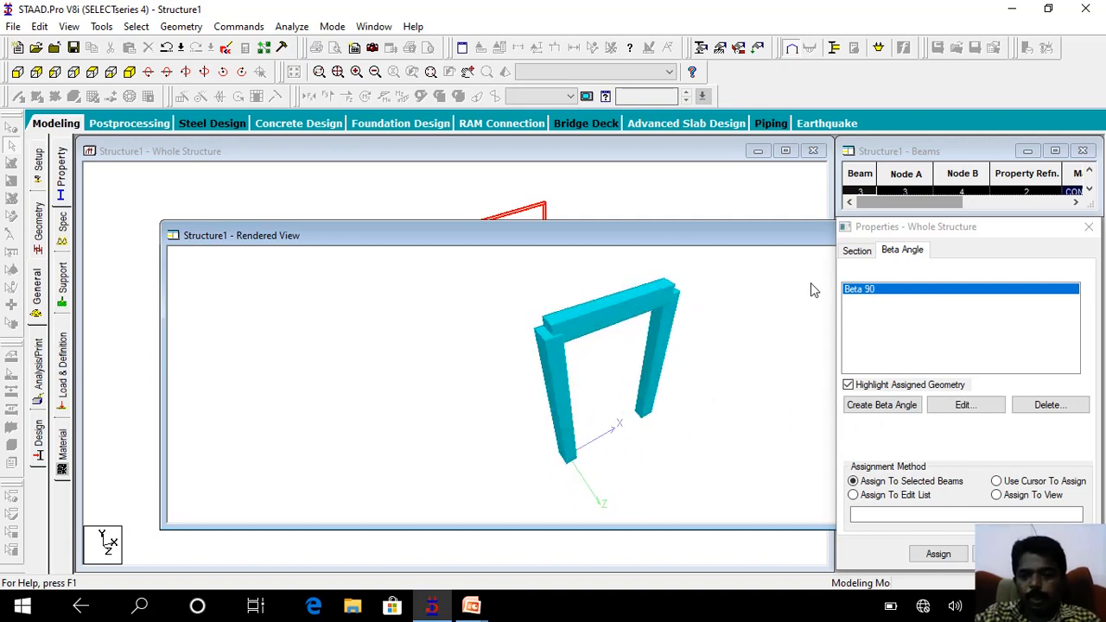
pyautogui.click(865, 292)
pyautogui.moveTo(750, 233); pyautogui.dragTo(434, 225)
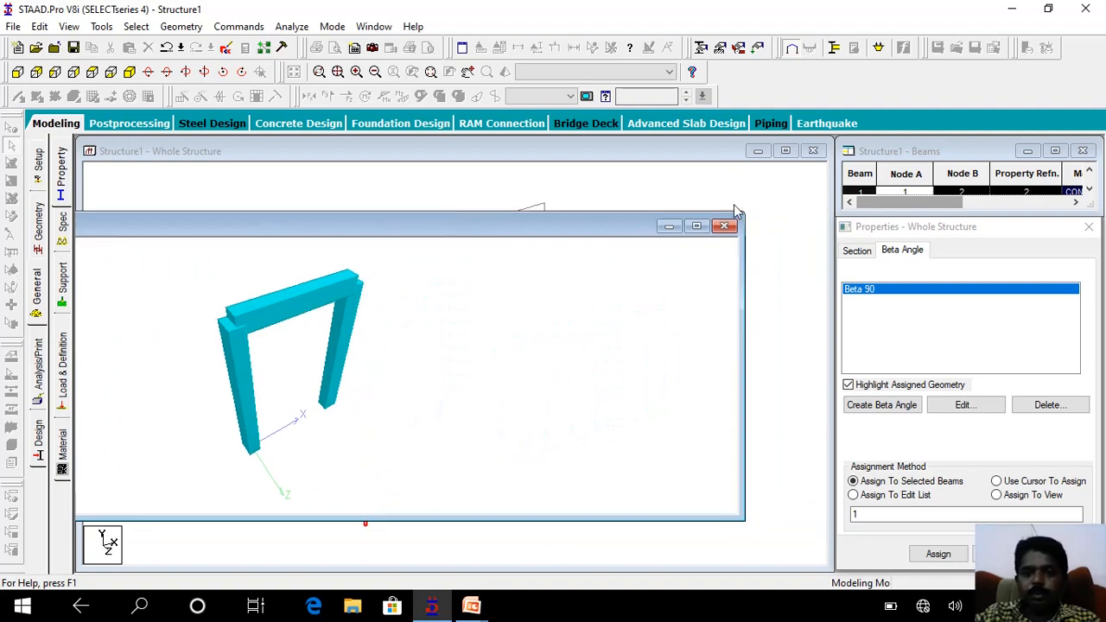
pyautogui.click(725, 226)
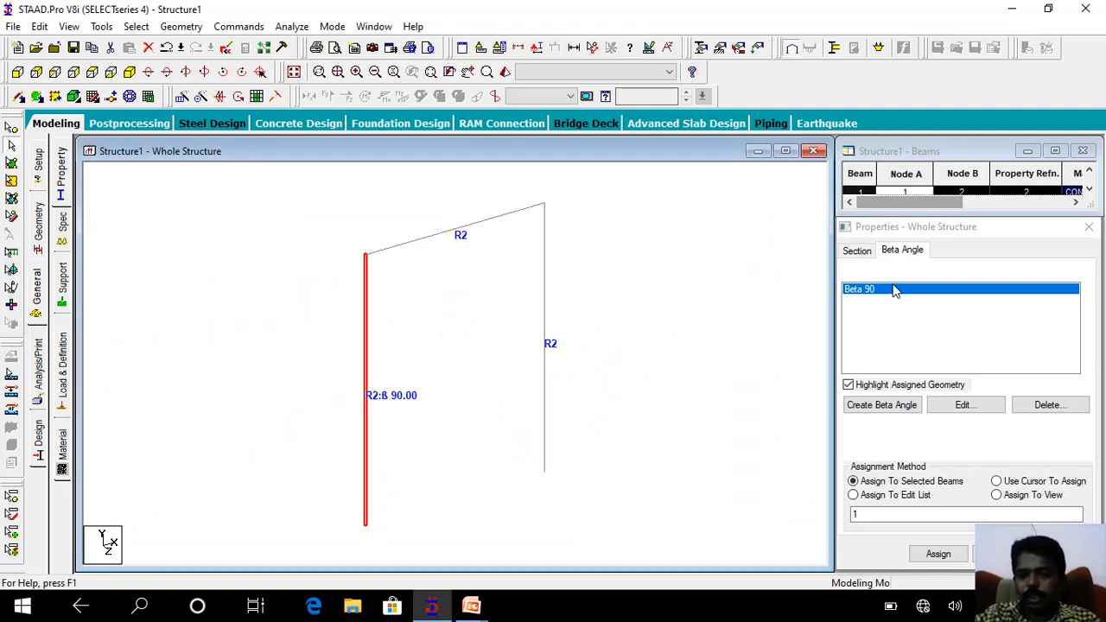
# Edit the existing Beta 90 definition and set its angle to 180 degrees.
pyautogui.click(959, 406)
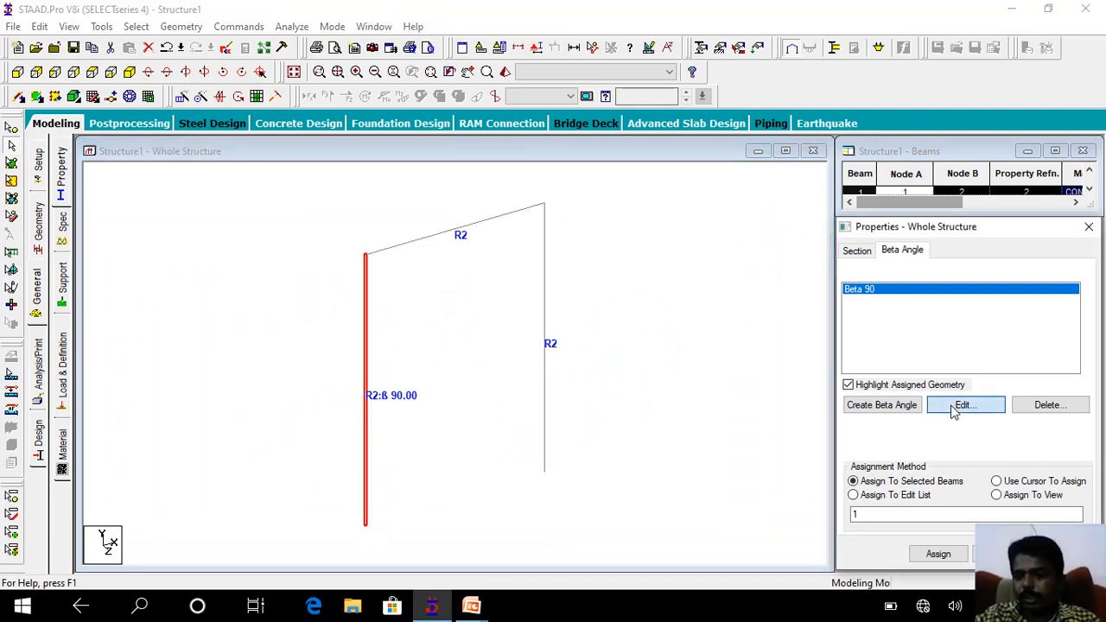
pyautogui.moveTo(999, 343); pyautogui.dragTo(942, 350)
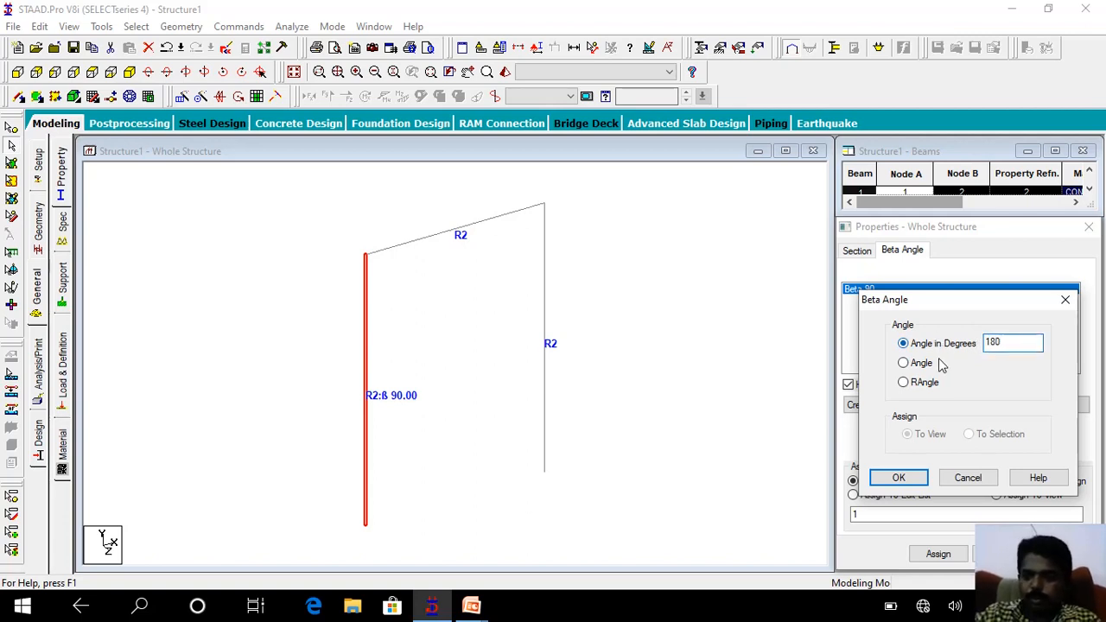
pyautogui.click(898, 478)
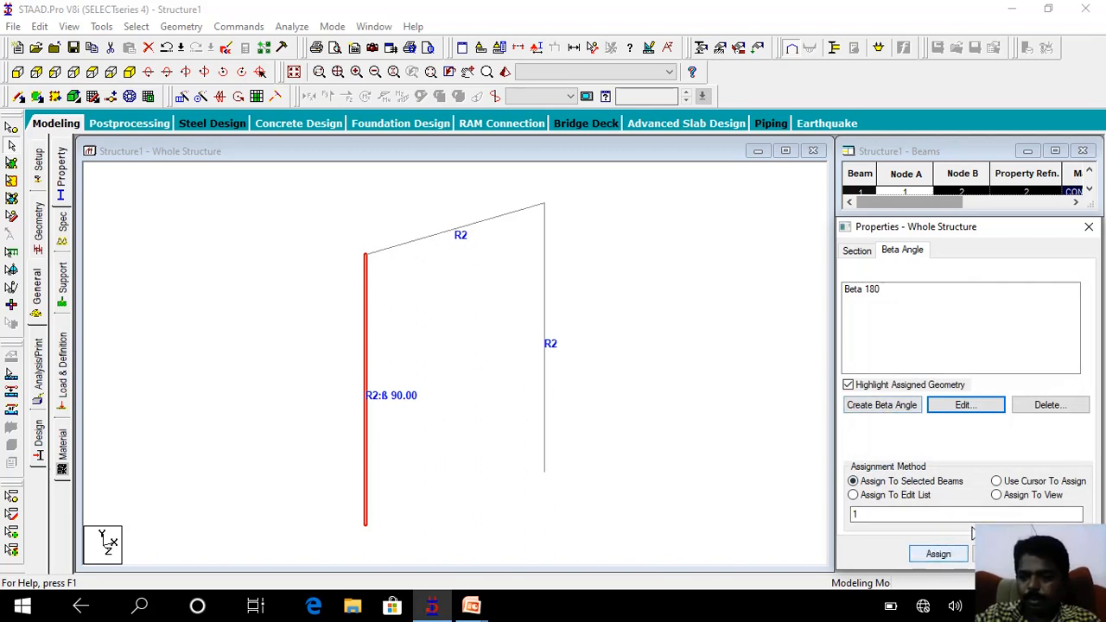
# Assign the Beta 180 angle to the left column, using assignment to selected beams.
pyautogui.click(936, 554)
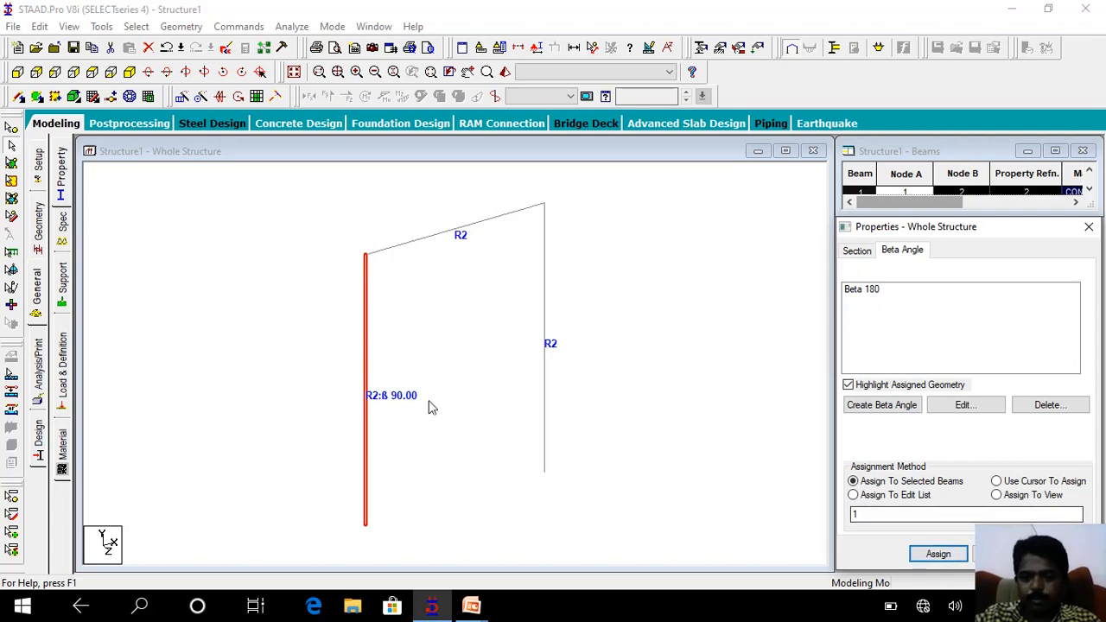
pyautogui.click(469, 415)
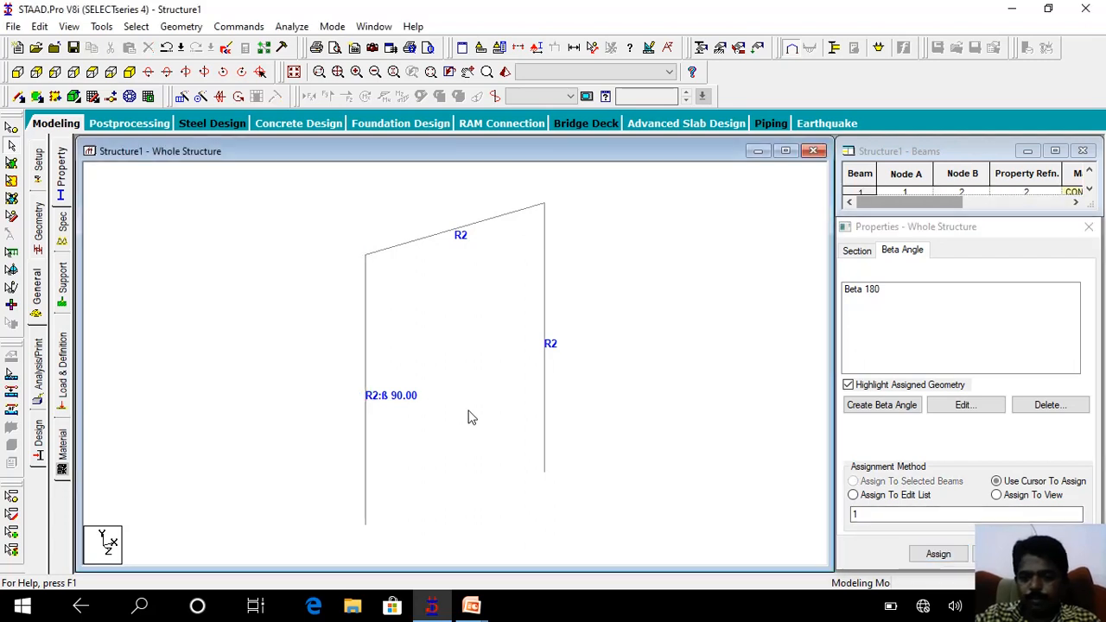
pyautogui.click(362, 415)
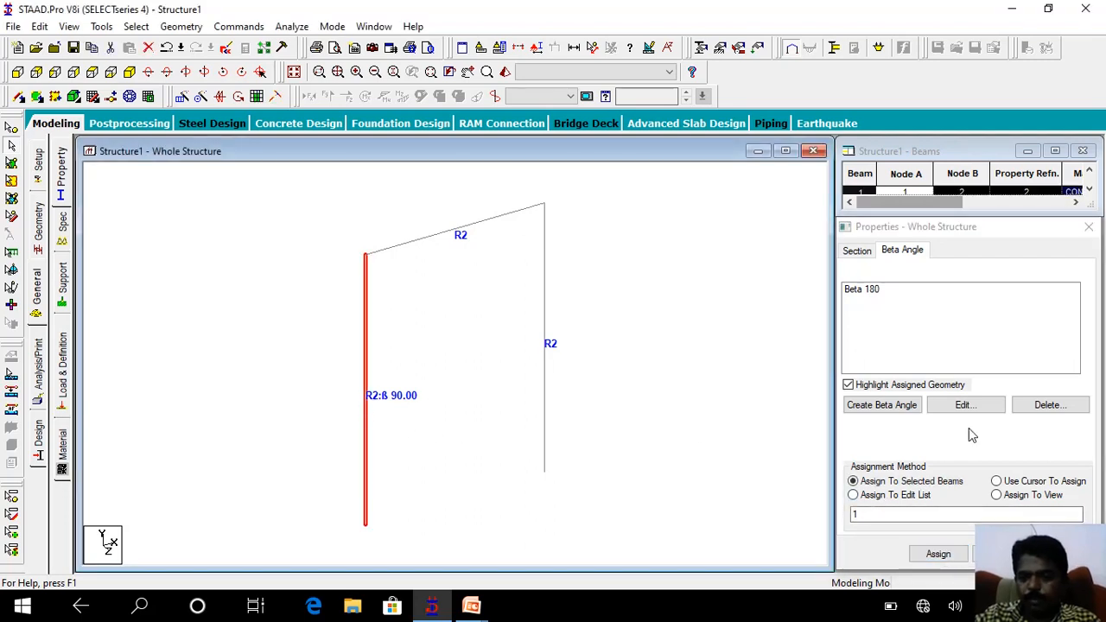
pyautogui.click(856, 291)
pyautogui.click(938, 554)
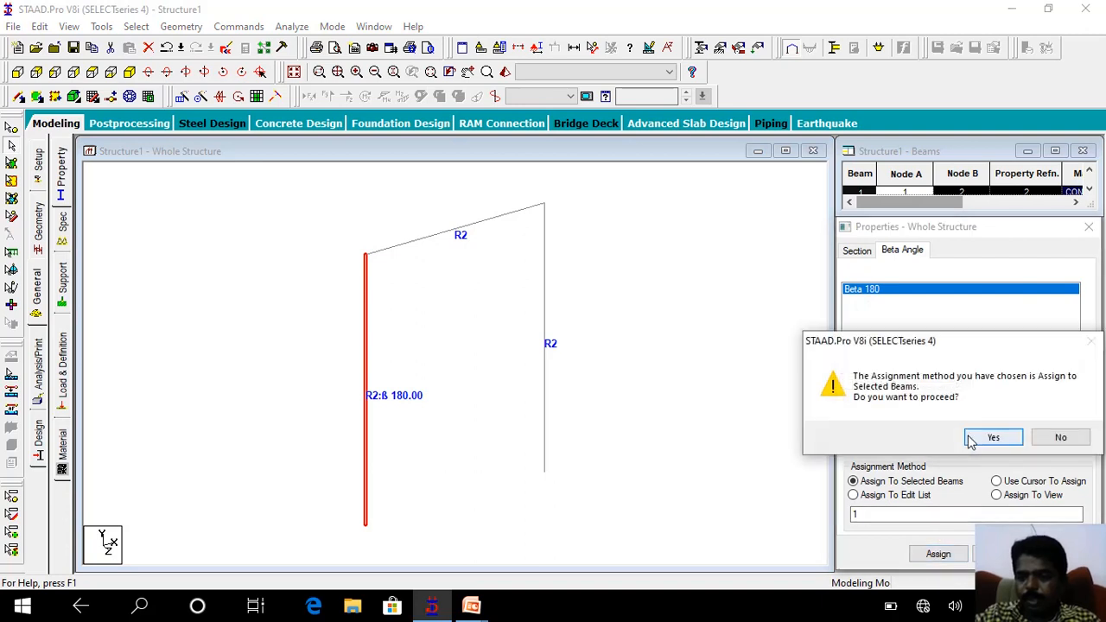
pyautogui.click(976, 438)
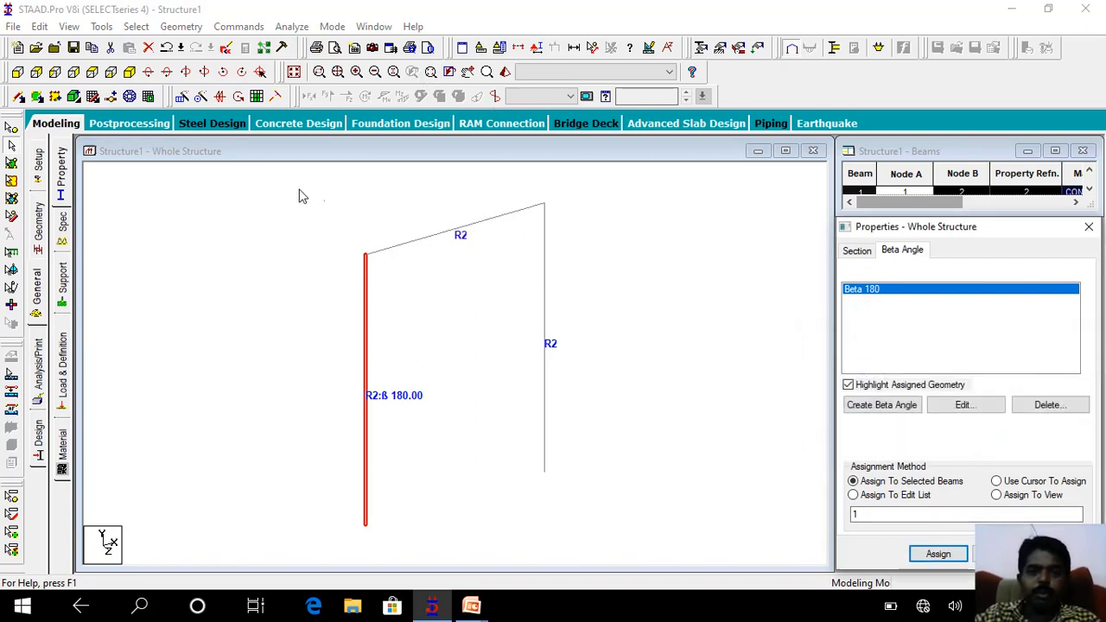
# Select all the frame members, inspect the left column's orientation from several angles in a 3D rendered view, and close that view.
pyautogui.moveTo(298, 196); pyautogui.dragTo(683, 538)
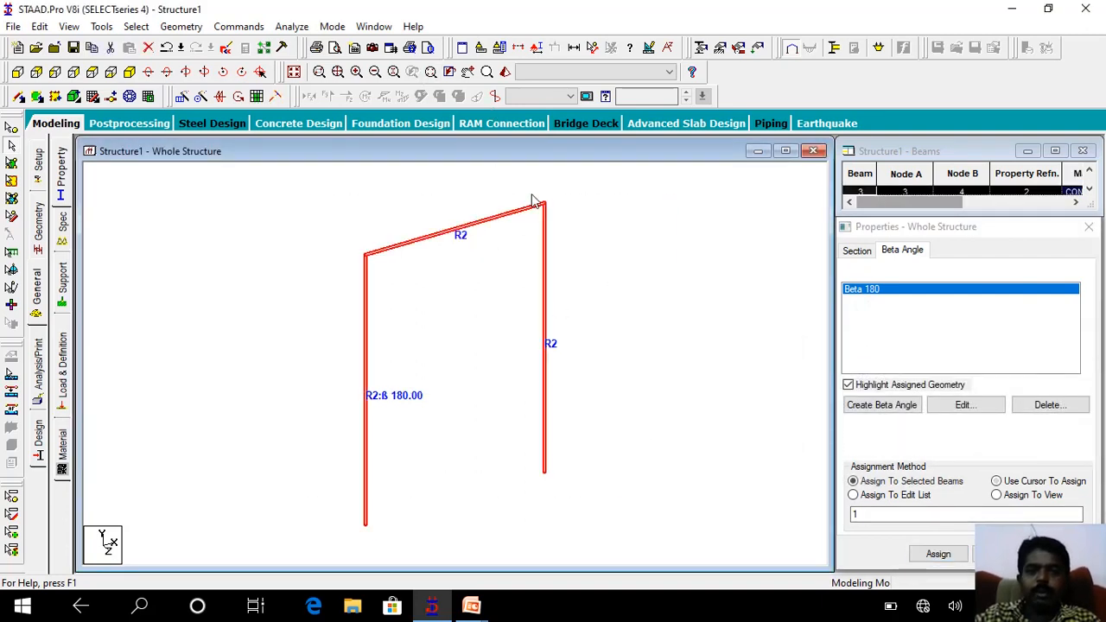
pyautogui.click(505, 72)
pyautogui.moveTo(563, 353); pyautogui.dragTo(591, 363)
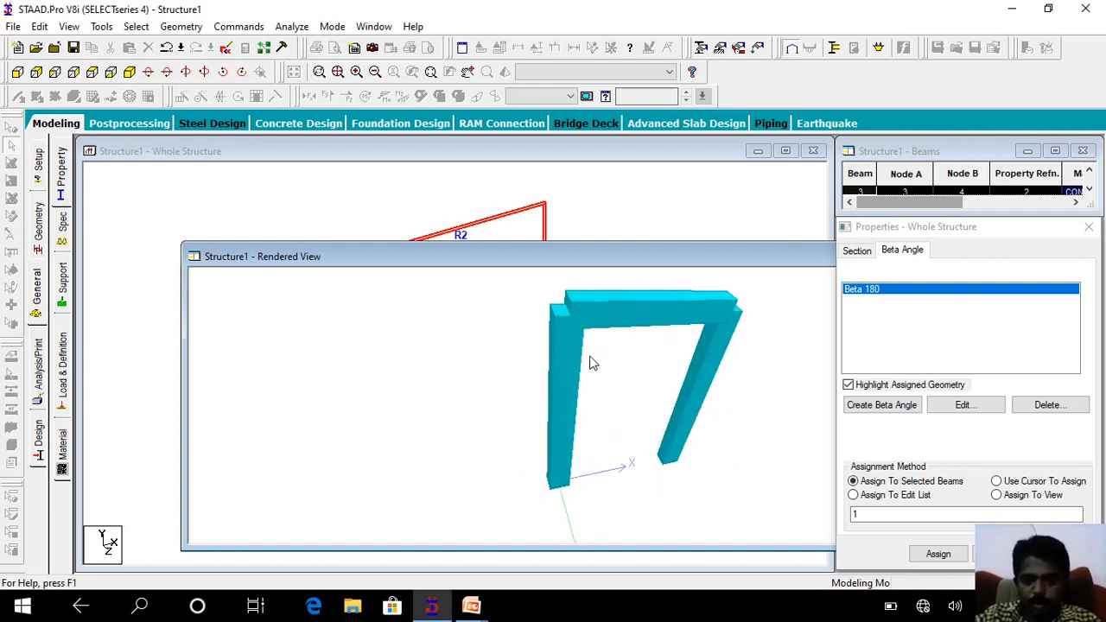
pyautogui.moveTo(571, 364); pyautogui.dragTo(625, 331)
pyautogui.moveTo(696, 256); pyautogui.dragTo(217, 292)
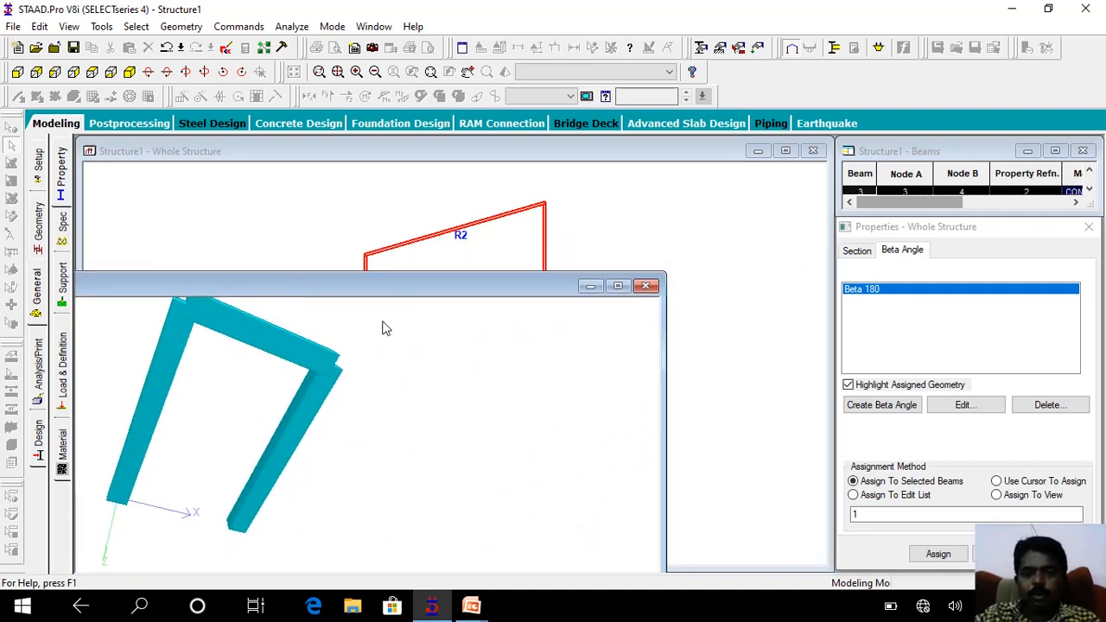
pyautogui.moveTo(191, 399); pyautogui.dragTo(218, 472)
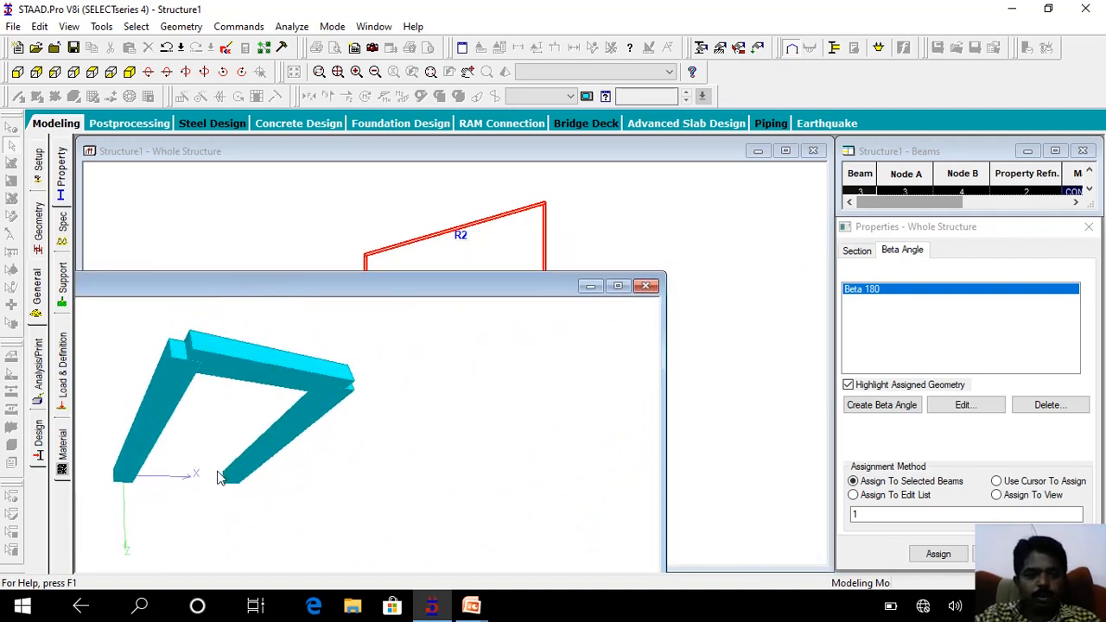
pyautogui.click(646, 287)
# Select only the right column and change the beta angle definition to 45 degrees.
pyautogui.click(488, 302)
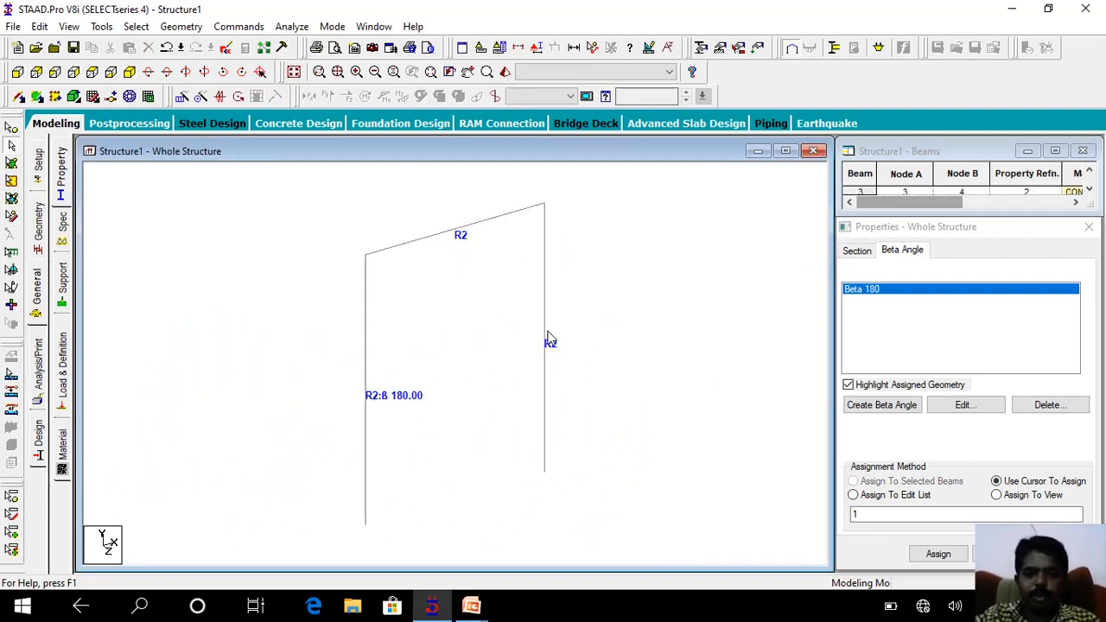
pyautogui.click(545, 338)
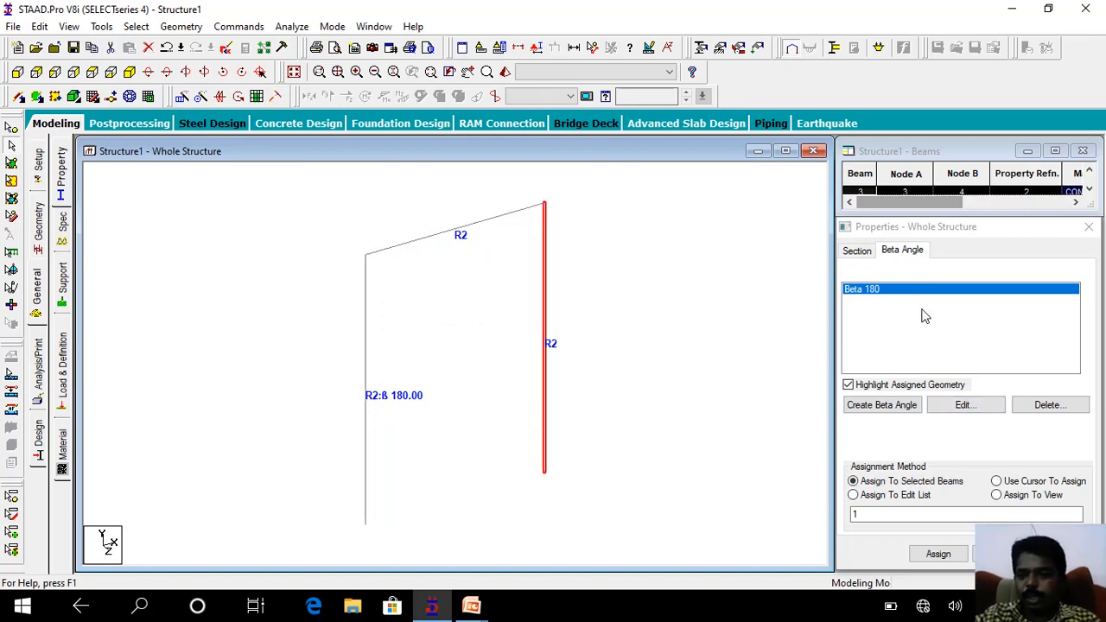
pyautogui.click(965, 408)
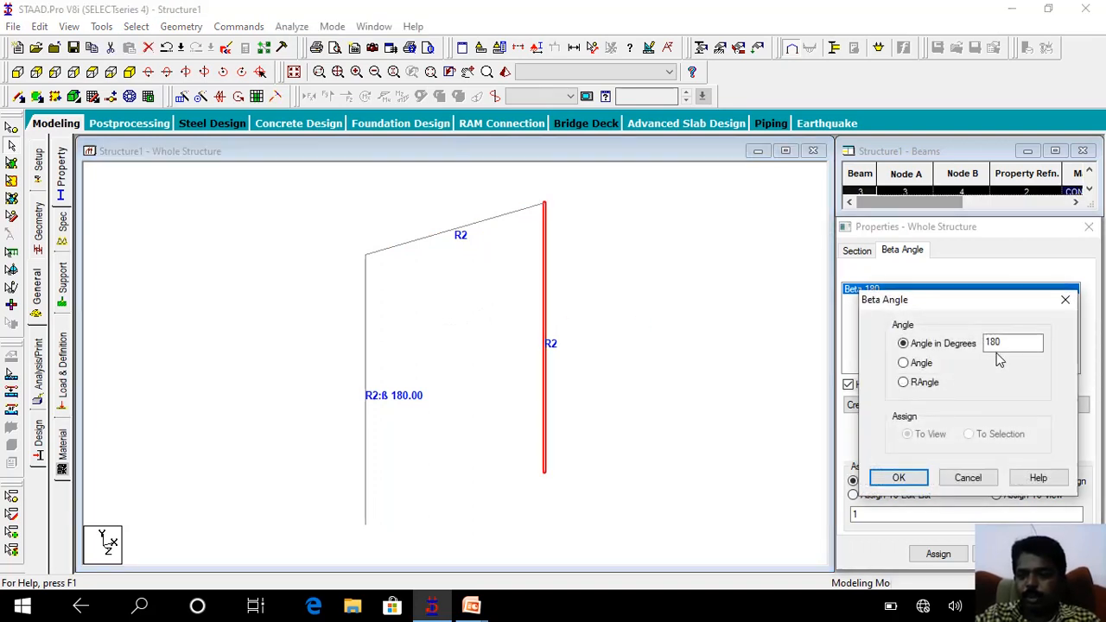
pyautogui.moveTo(1006, 343); pyautogui.dragTo(944, 356)
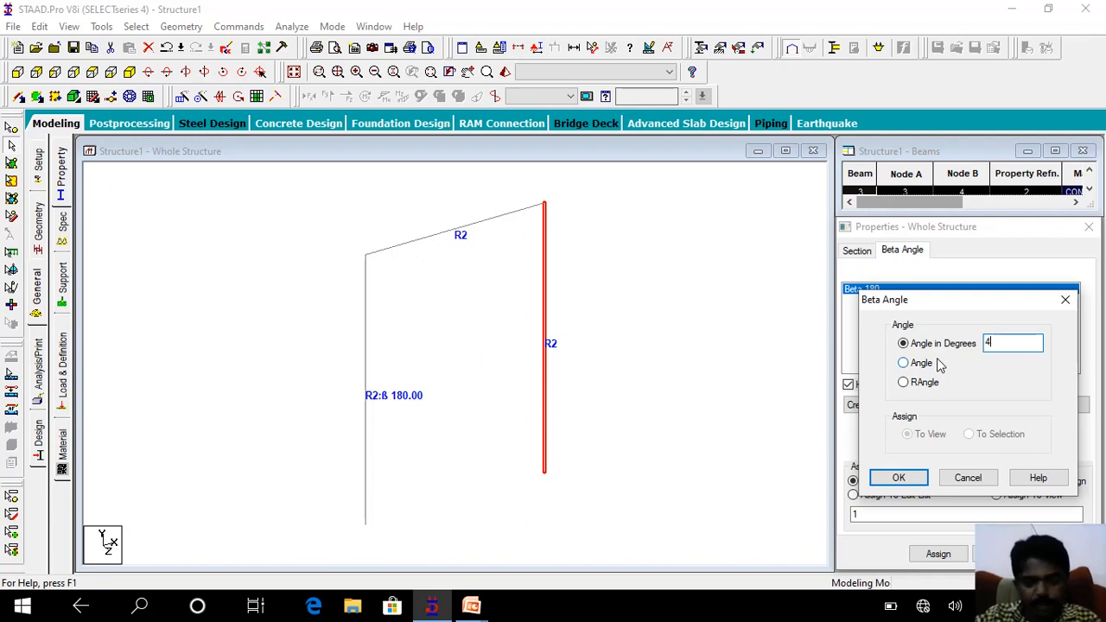
pyautogui.write('45')
pyautogui.click(895, 481)
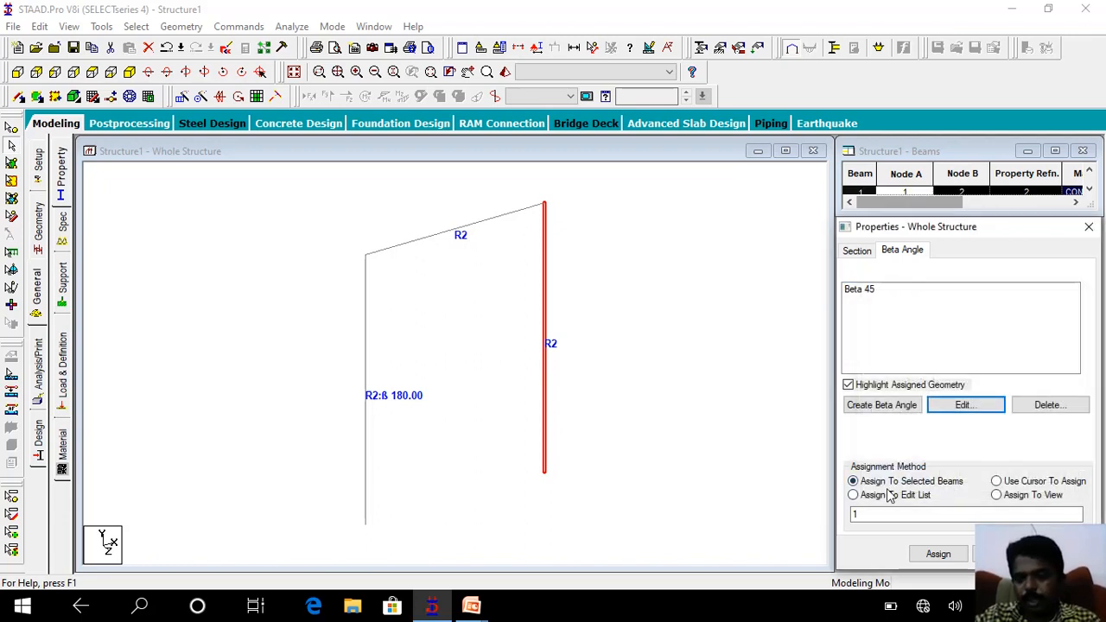
# Try to assign the Beta 45 angle to the right column, using assignment to selected beams.
pyautogui.click(937, 554)
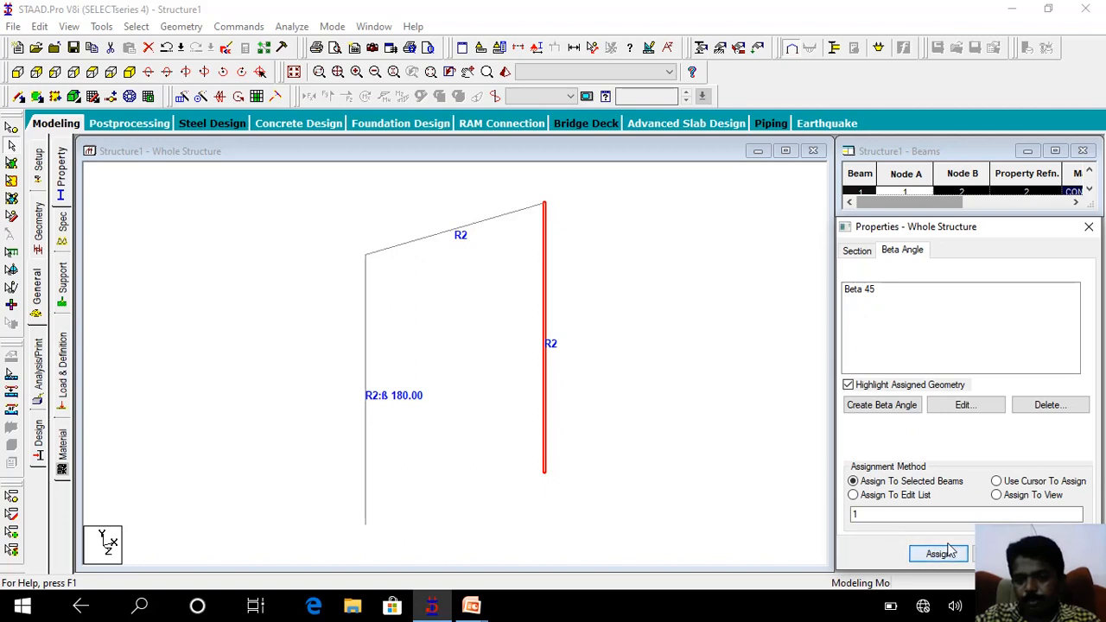
pyautogui.click(637, 407)
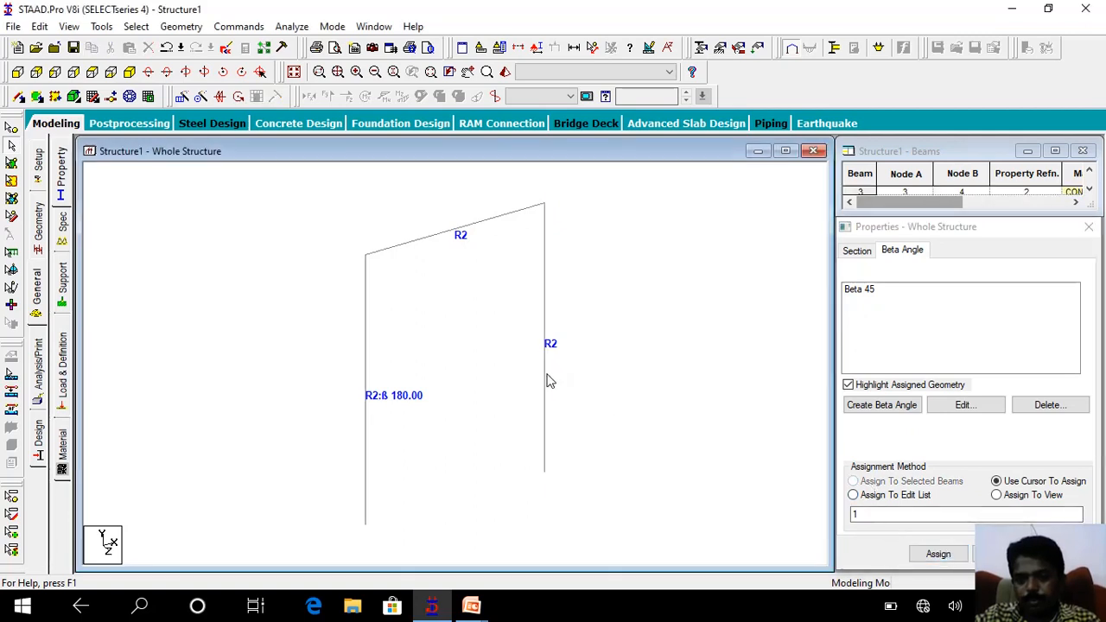
pyautogui.click(543, 378)
pyautogui.click(854, 292)
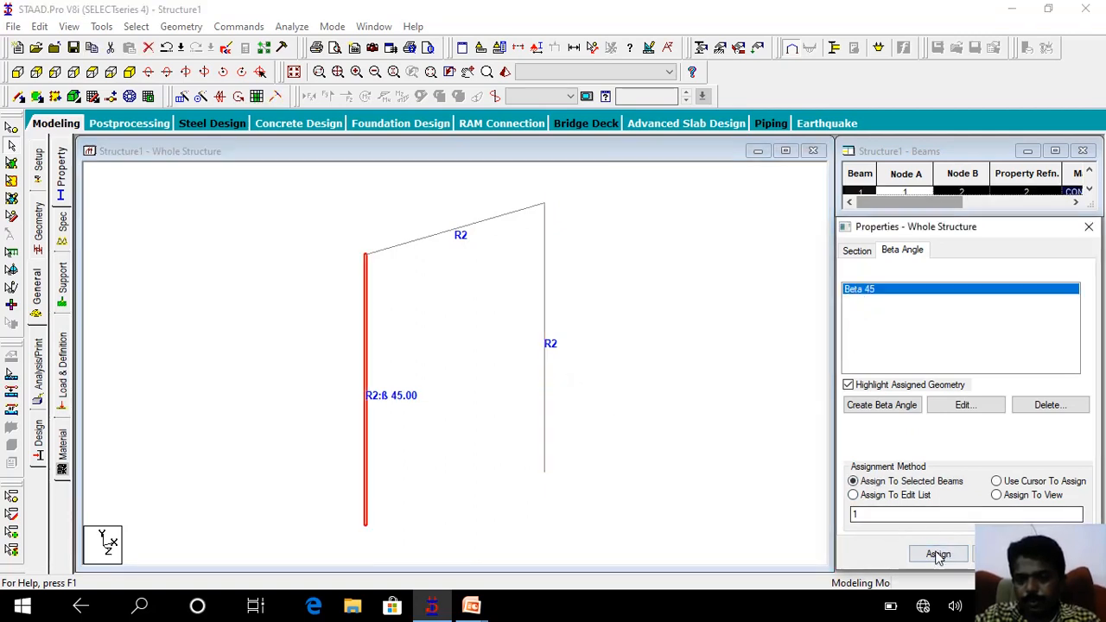
pyautogui.click(939, 554)
pyautogui.click(990, 438)
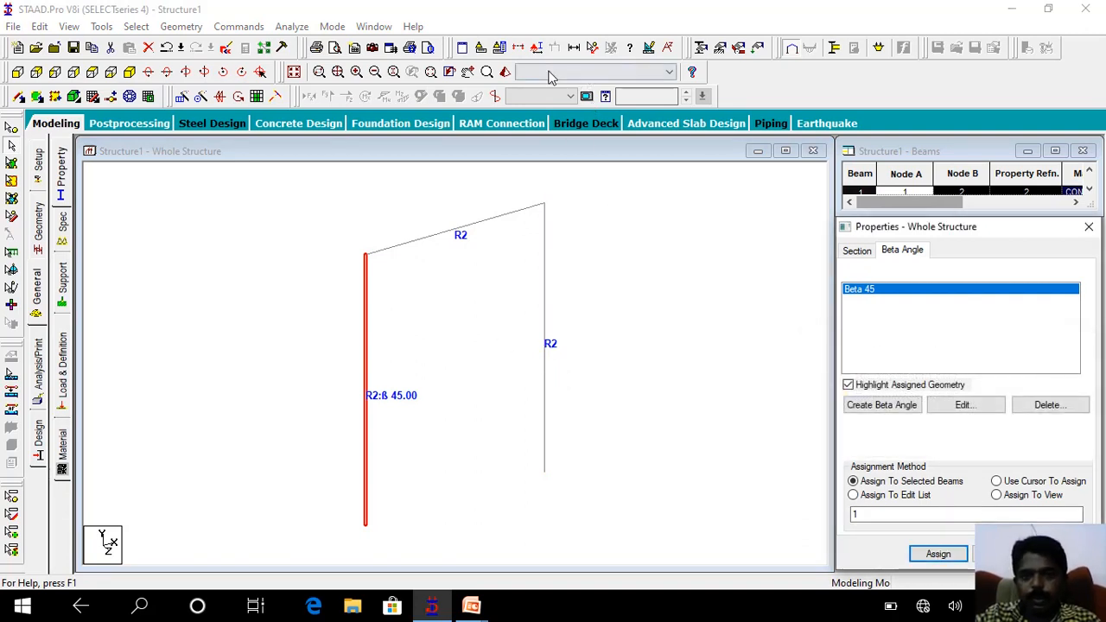
# Inspect the highlighted left column on its own in a 3D rendered view and close that view.
pyautogui.click(506, 71)
pyautogui.moveTo(534, 315); pyautogui.dragTo(670, 295)
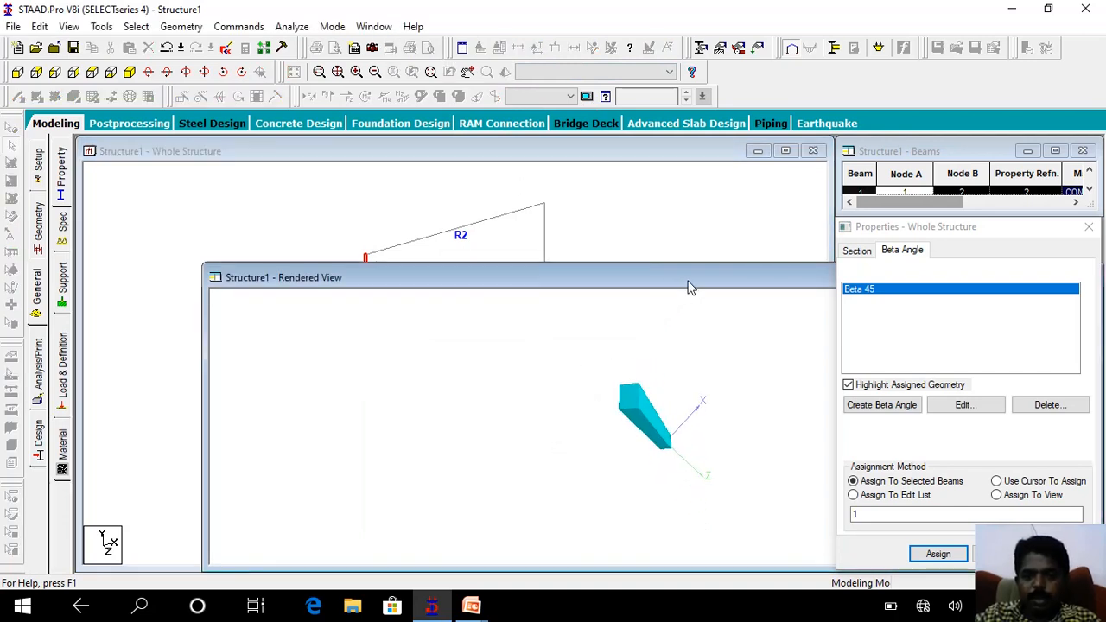
pyautogui.click(765, 278)
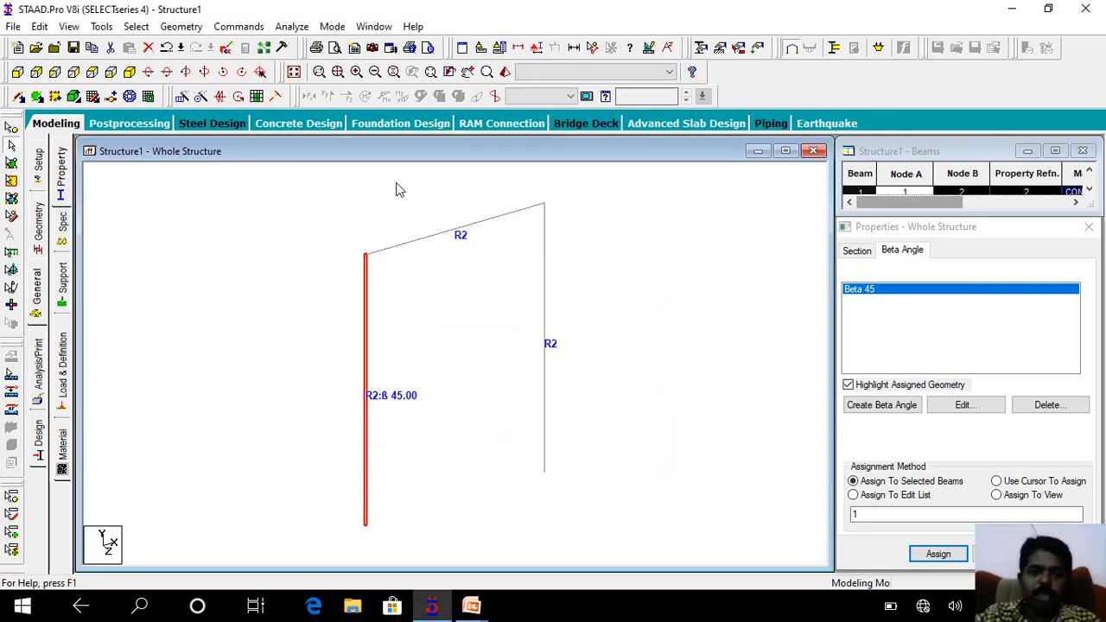
# Select the whole frame, examine the 45-degree column's joint with the beam up close in a 3D rendered view, close it and clear the selection.
pyautogui.moveTo(618, 566); pyautogui.dragTo(346, 185)
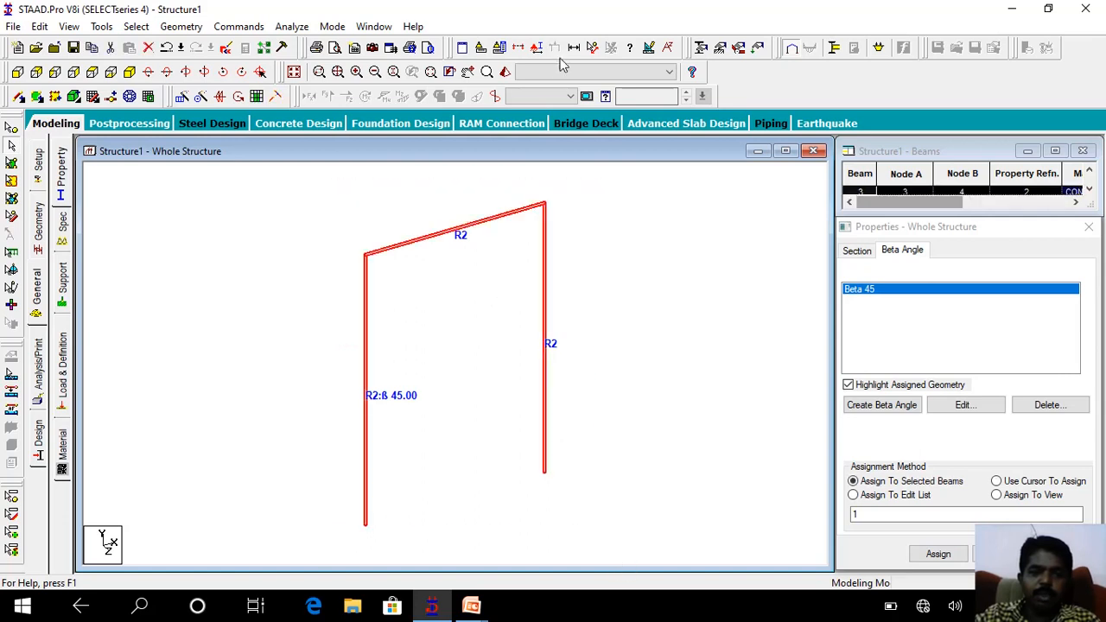
pyautogui.click(505, 71)
pyautogui.moveTo(536, 317); pyautogui.dragTo(510, 320)
pyautogui.scroll(9, 511, 321)
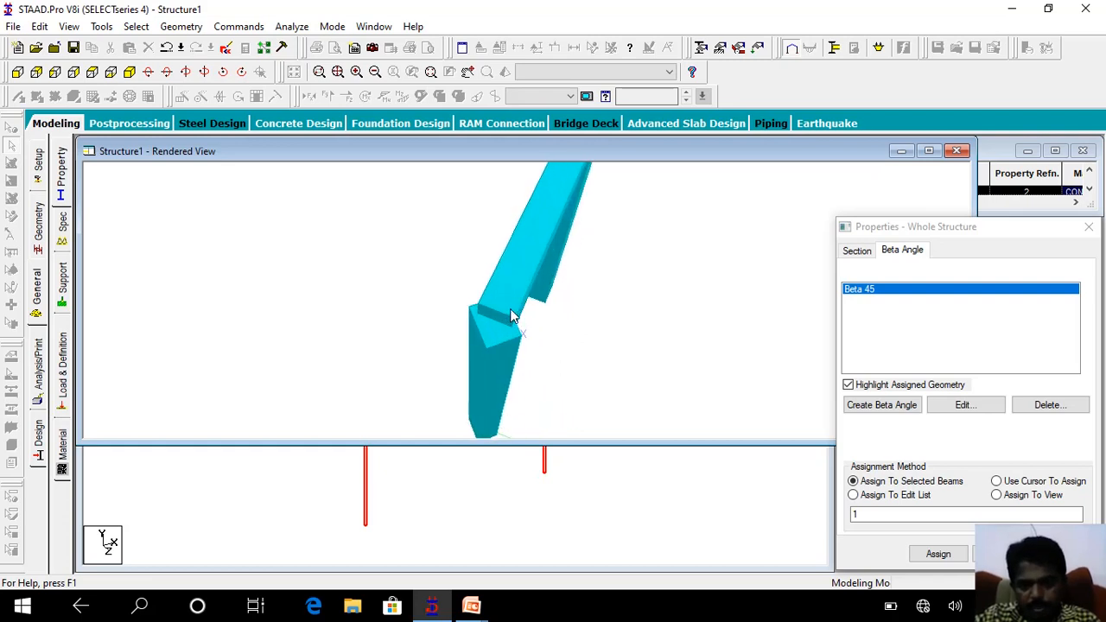
pyautogui.scroll(3, 531, 309)
pyautogui.moveTo(531, 311); pyautogui.dragTo(415, 325)
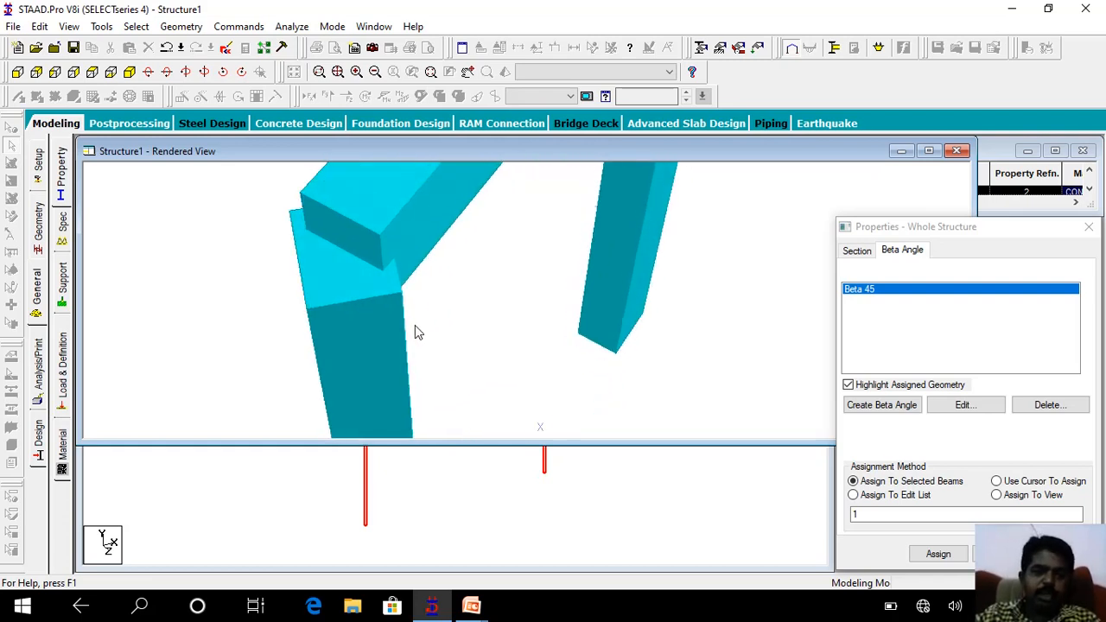
pyautogui.click(954, 149)
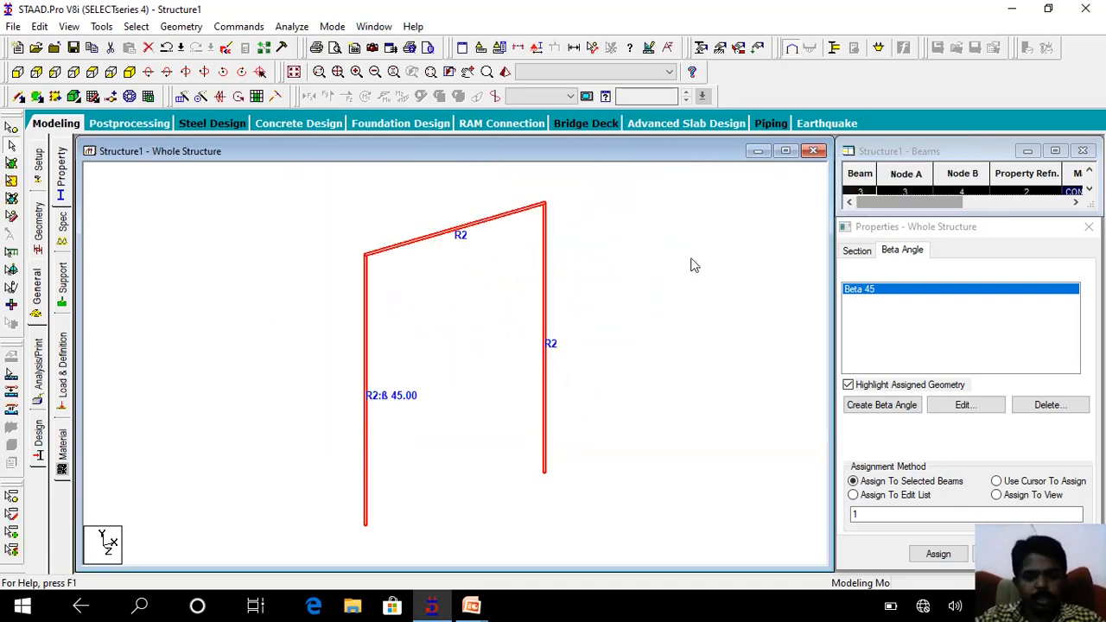
pyautogui.click(731, 331)
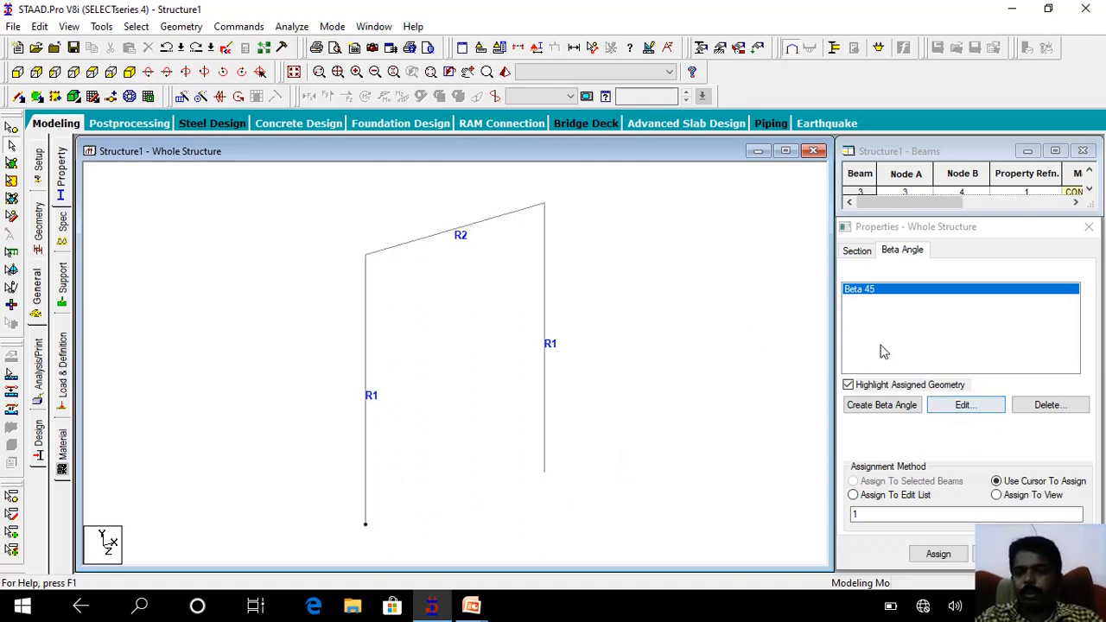
# Open the definition of a new section property and review the Tee, Trapezoidal, General and Tapered I types.
pyautogui.click(62, 189)
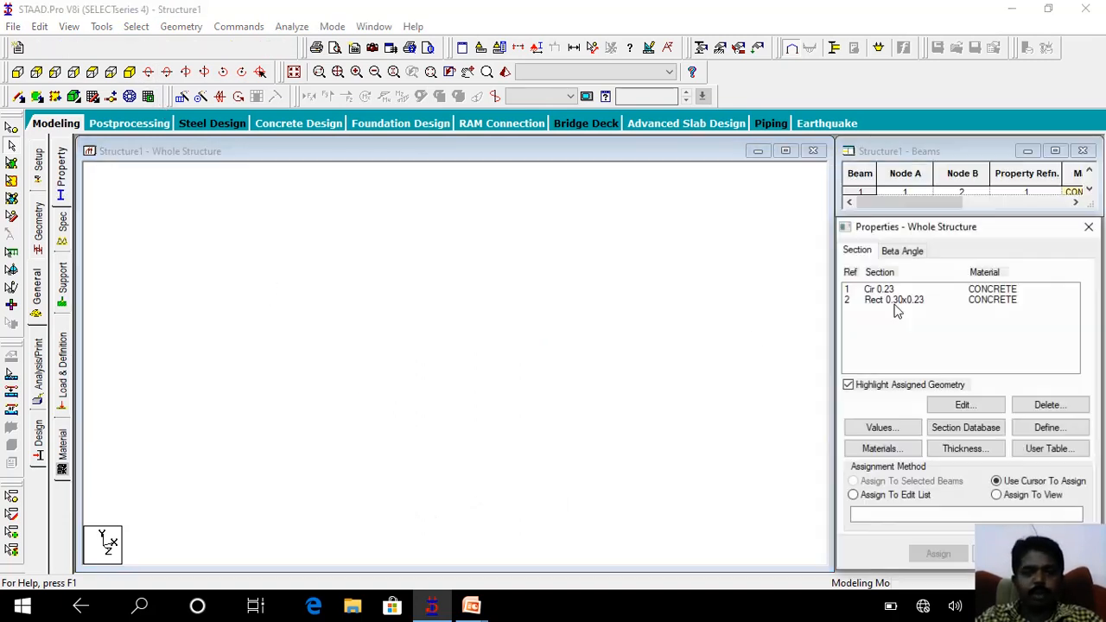
pyautogui.click(1049, 428)
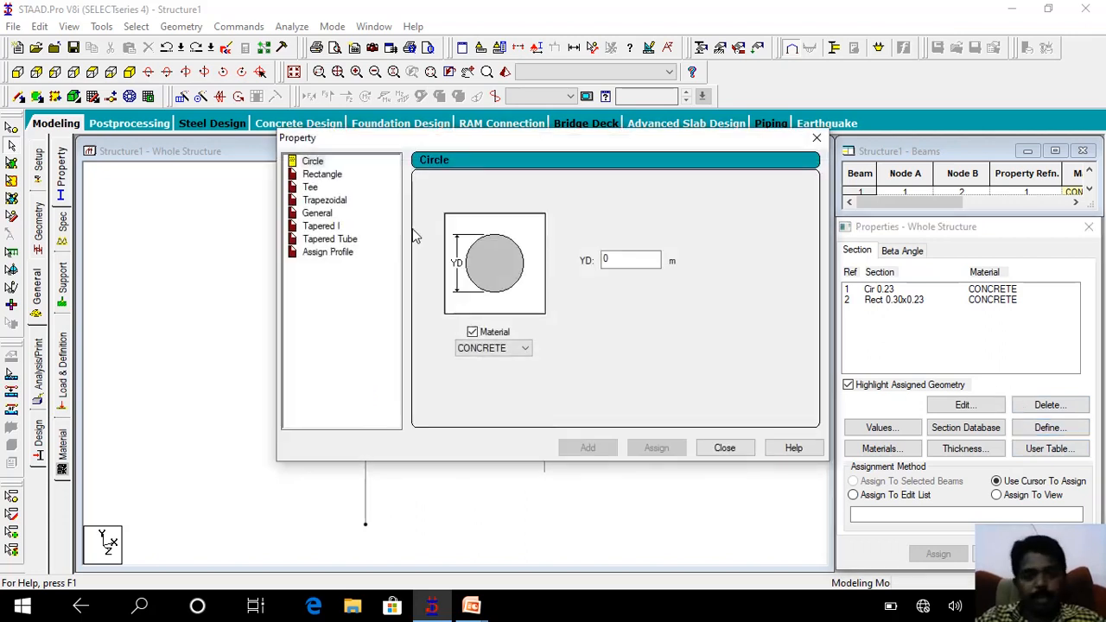
pyautogui.click(310, 187)
pyautogui.click(321, 200)
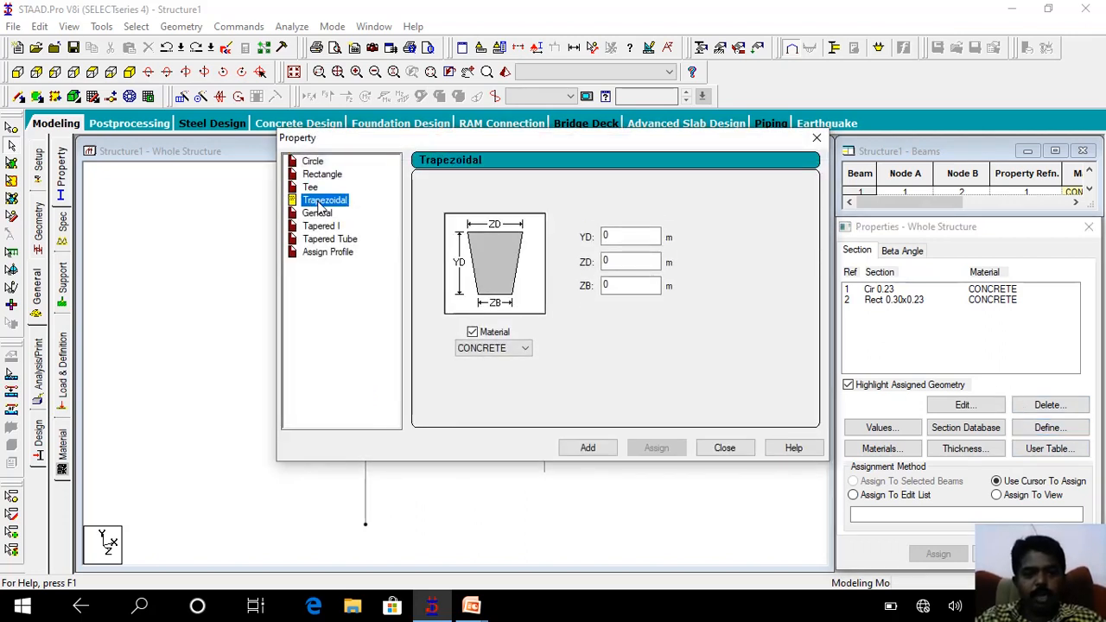
pyautogui.click(317, 213)
pyautogui.click(323, 226)
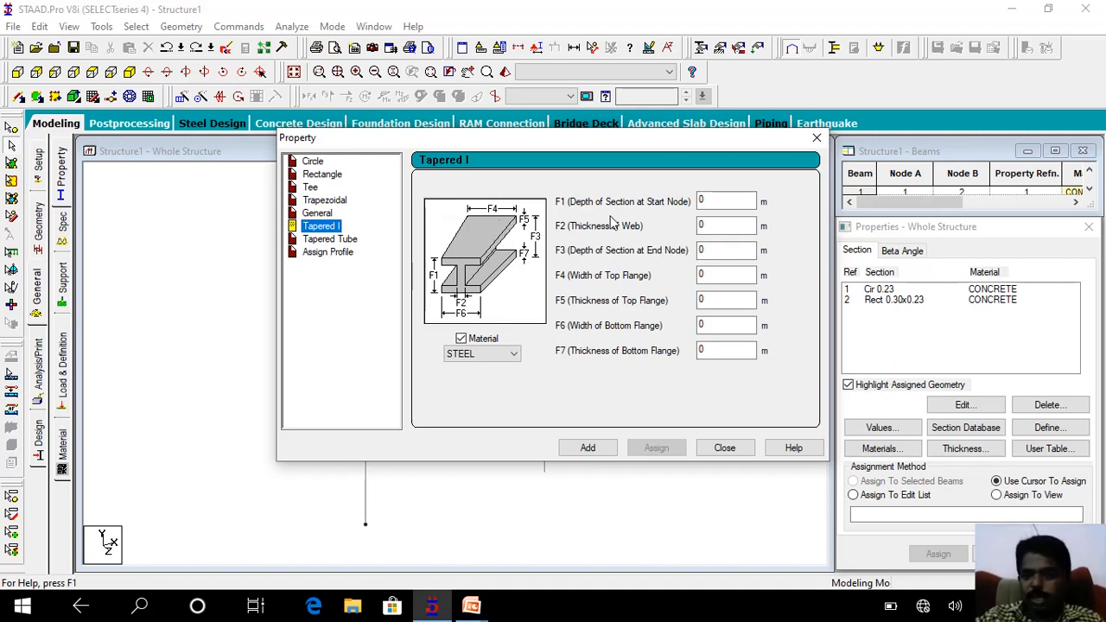
# Add a round steel Tapered Tube section with 0.23 m start depth, 0.4 m end depth and 0.02 m thickness, and close the definition.
pyautogui.click(346, 241)
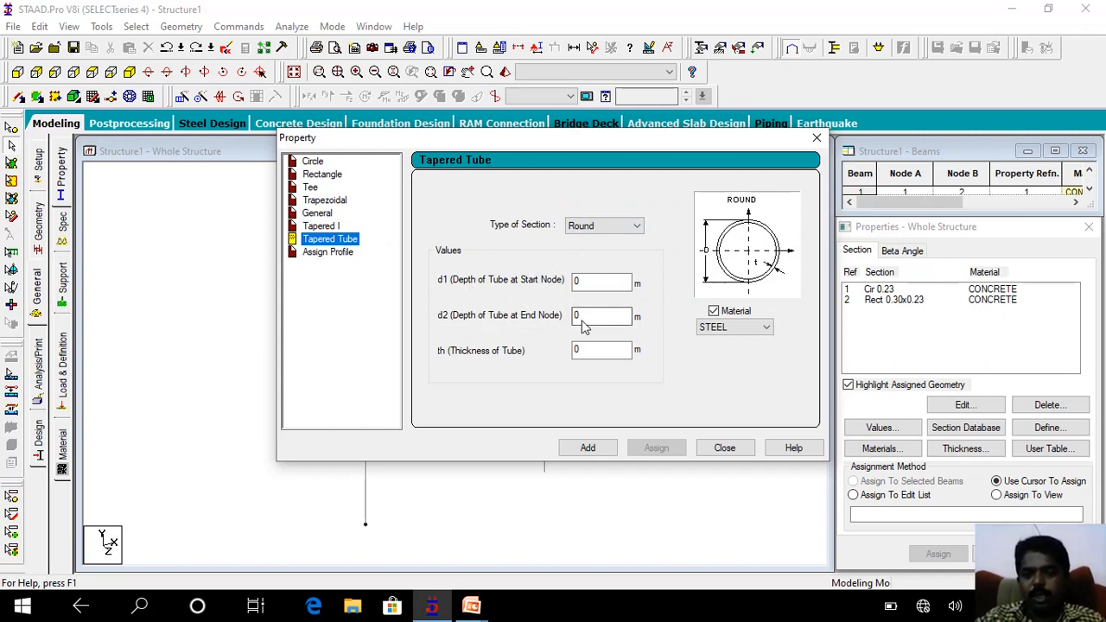
pyautogui.doubleClick(588, 280)
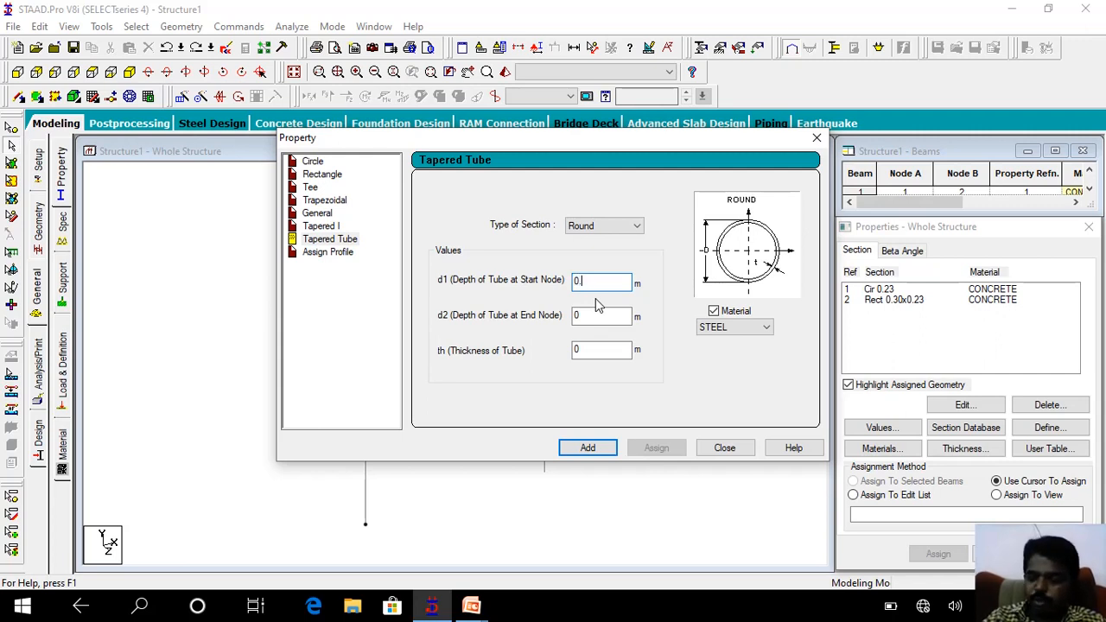
pyautogui.press('Tab')
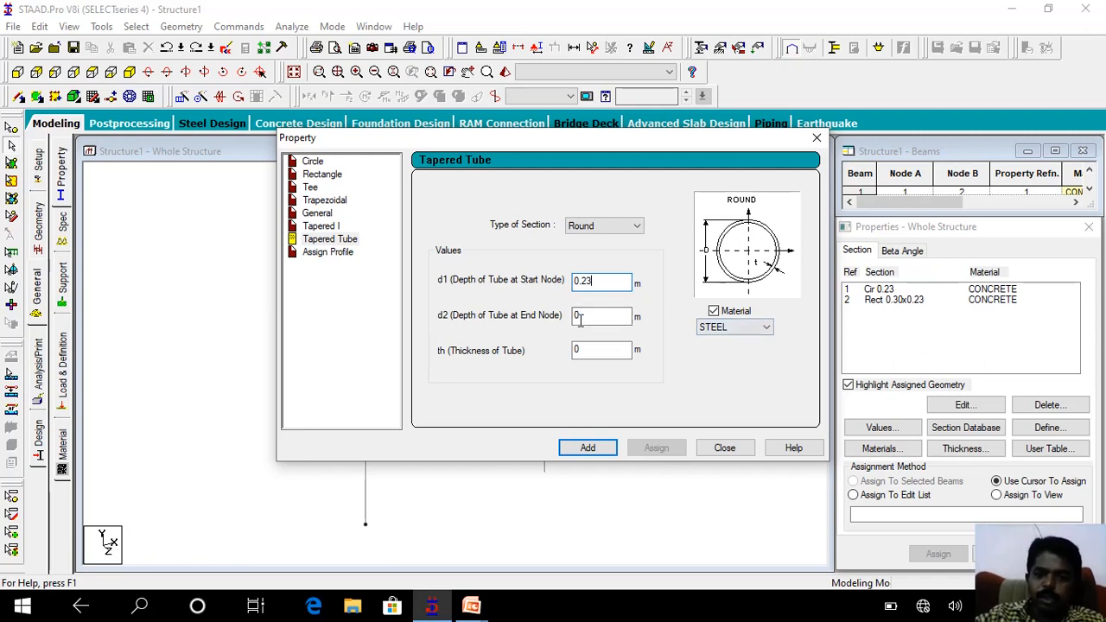
pyautogui.write('0.4')
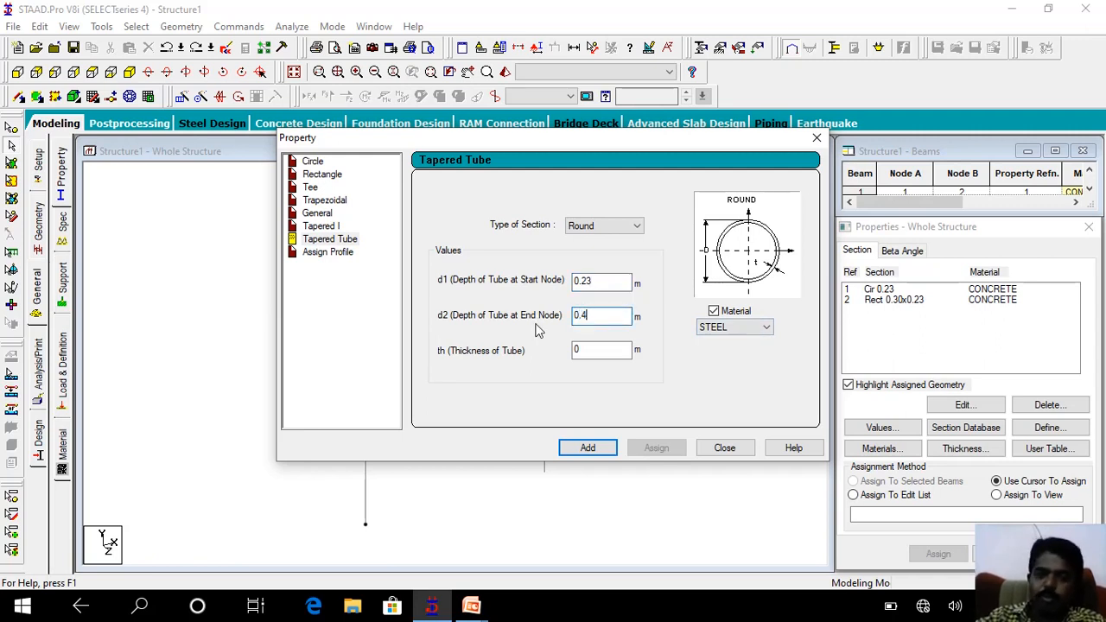
pyautogui.press('Tab')
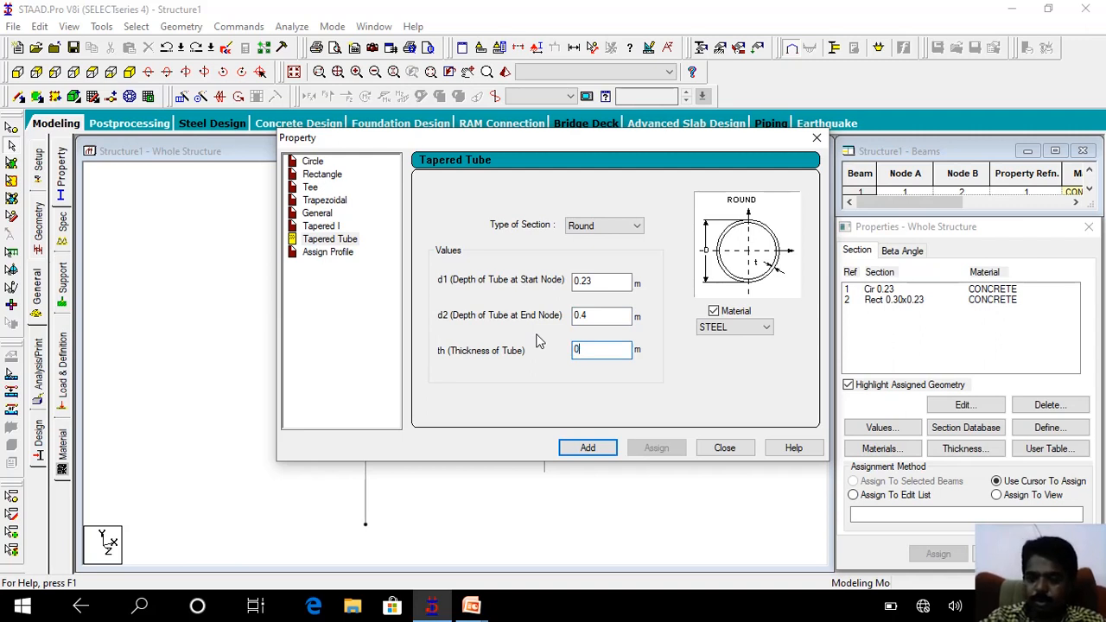
pyautogui.click(593, 453)
pyautogui.click(723, 450)
# Assign the new steel Round tapered tube section to the left column, using assignment to selected beams.
pyautogui.click(895, 313)
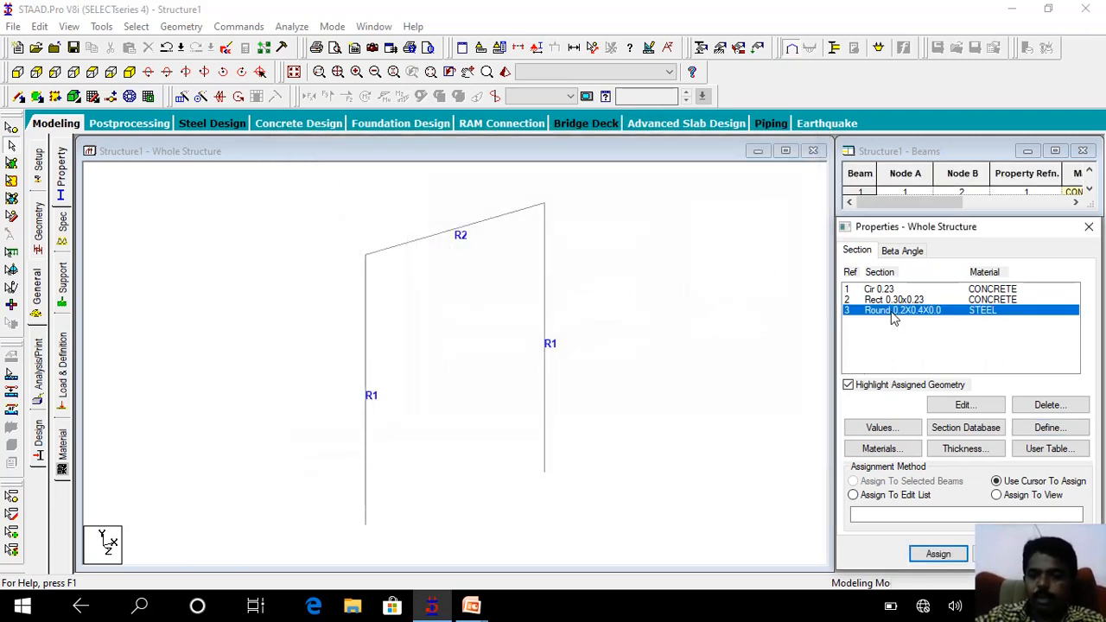
pyautogui.click(366, 360)
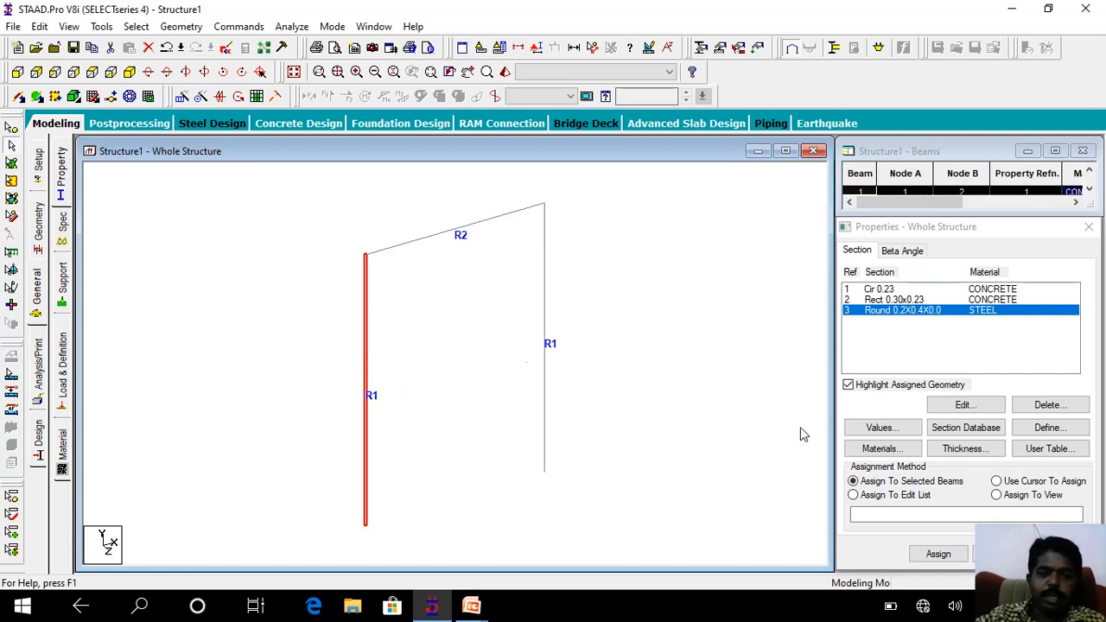
pyautogui.click(938, 554)
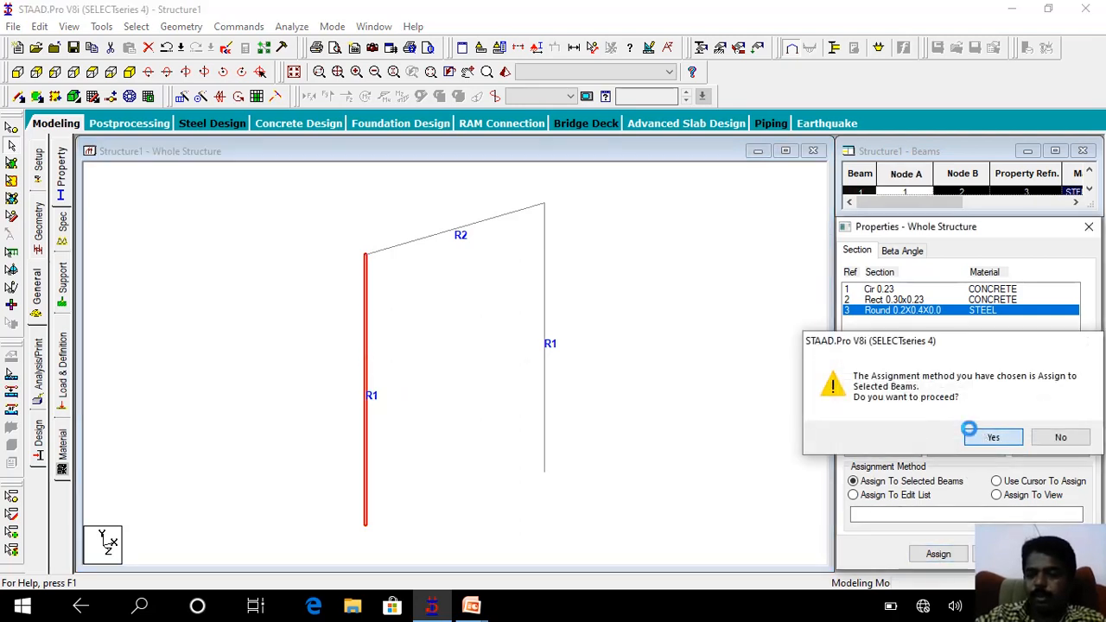
pyautogui.click(985, 437)
# Inspect the tapered tube column from several angles in a 3D rendered view and close that view.
pyautogui.click(486, 73)
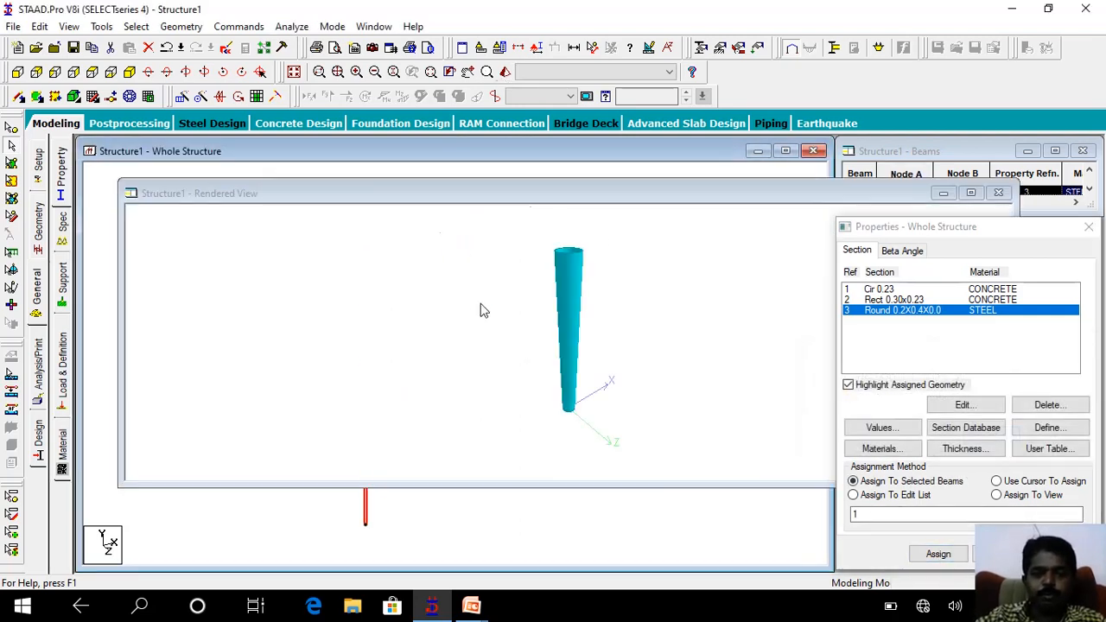
pyautogui.moveTo(557, 315)
pyautogui.mouseDown()
pyautogui.moveTo(565, 375)
pyautogui.moveTo(536, 444)
pyautogui.moveTo(558, 328)
pyautogui.mouseUp()
pyautogui.moveTo(563, 422); pyautogui.dragTo(562, 322)
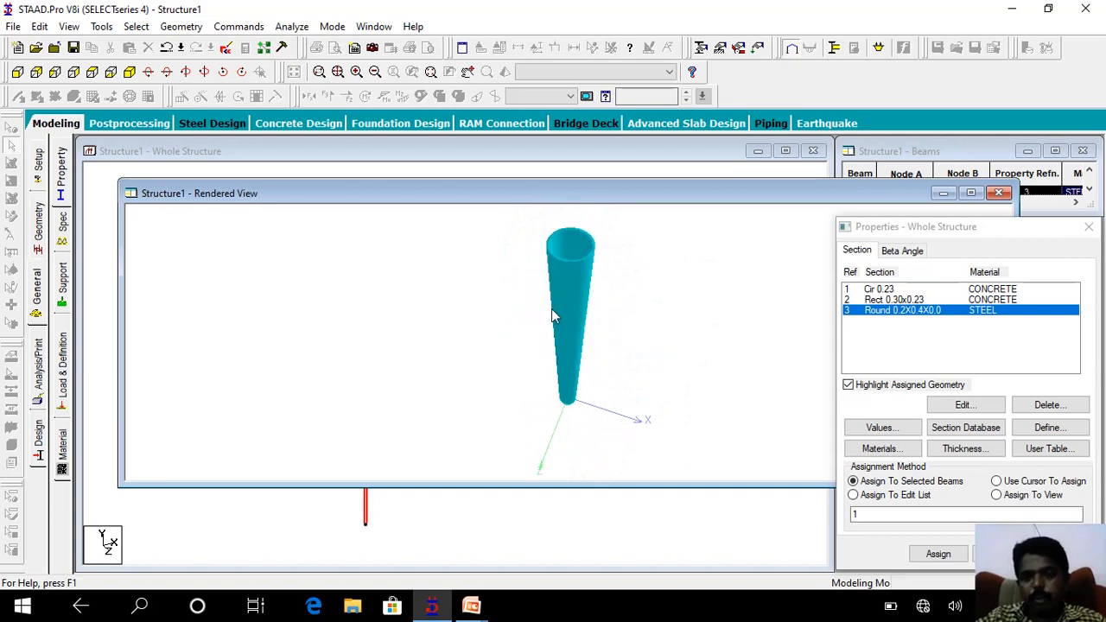
pyautogui.click(995, 196)
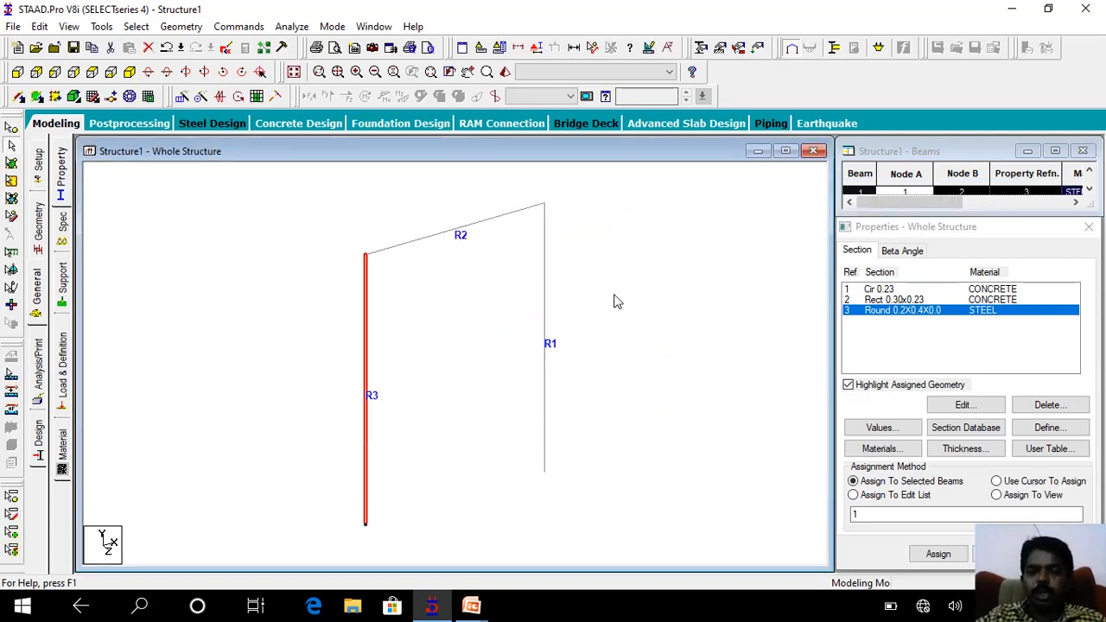
# Switch to the PowerPoint slide show and go back through the steel section property slides to the transmission structure photos.
pyautogui.moveTo(471, 607)
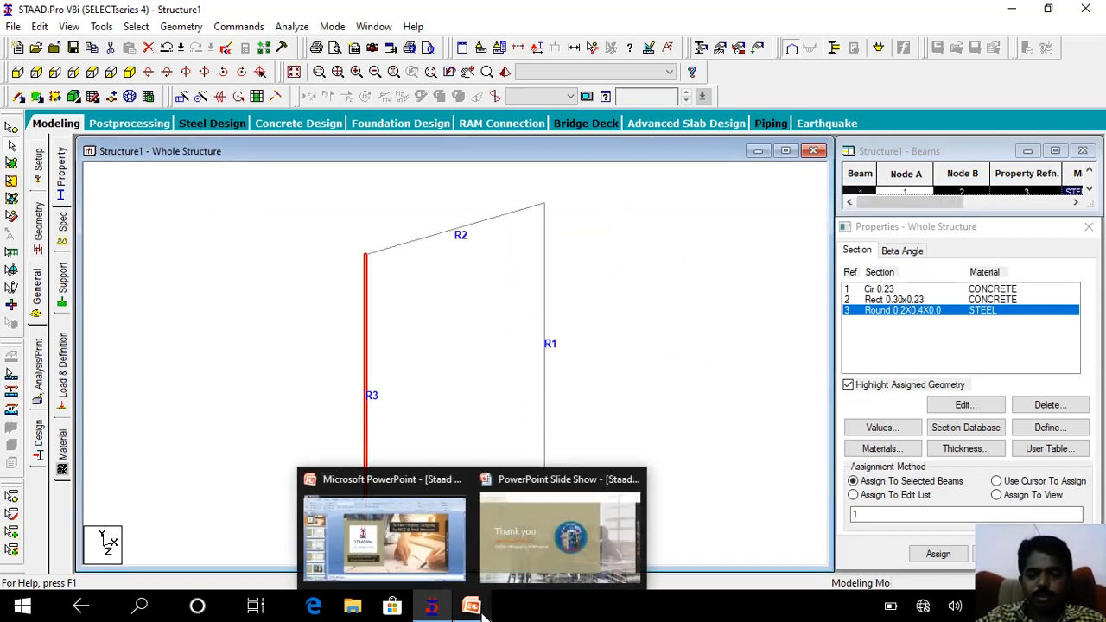
pyautogui.click(531, 536)
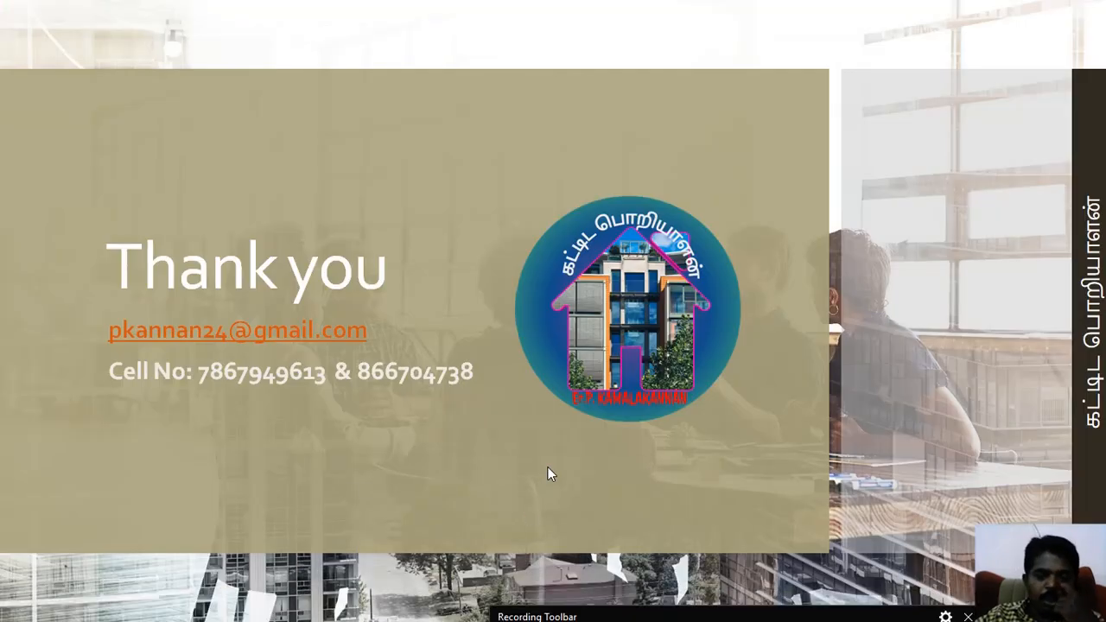
pyautogui.press('Left')
pyautogui.press('Left')
pyautogui.press('Left')
pyautogui.press('Left')
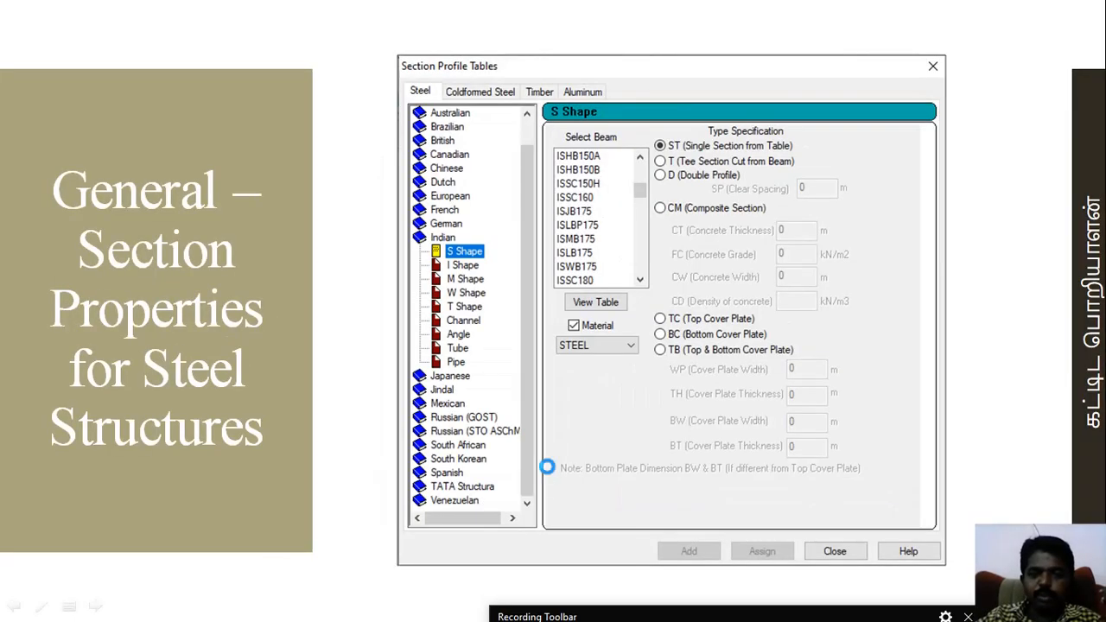
pyautogui.press('Left')
pyautogui.press('Right')
pyautogui.press('Left')
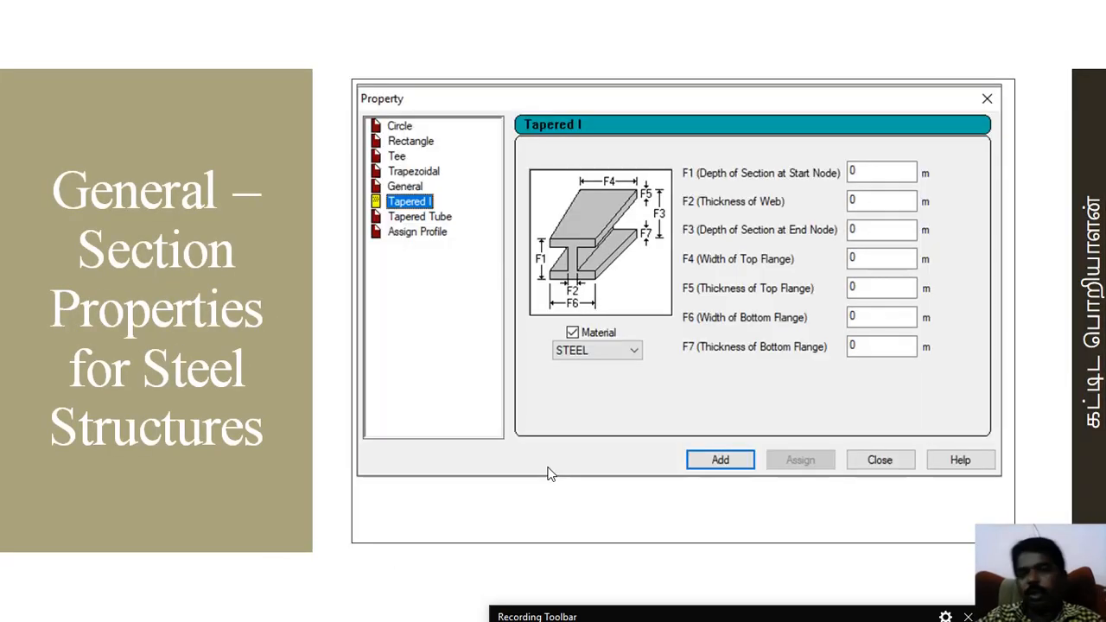
pyautogui.press('Right')
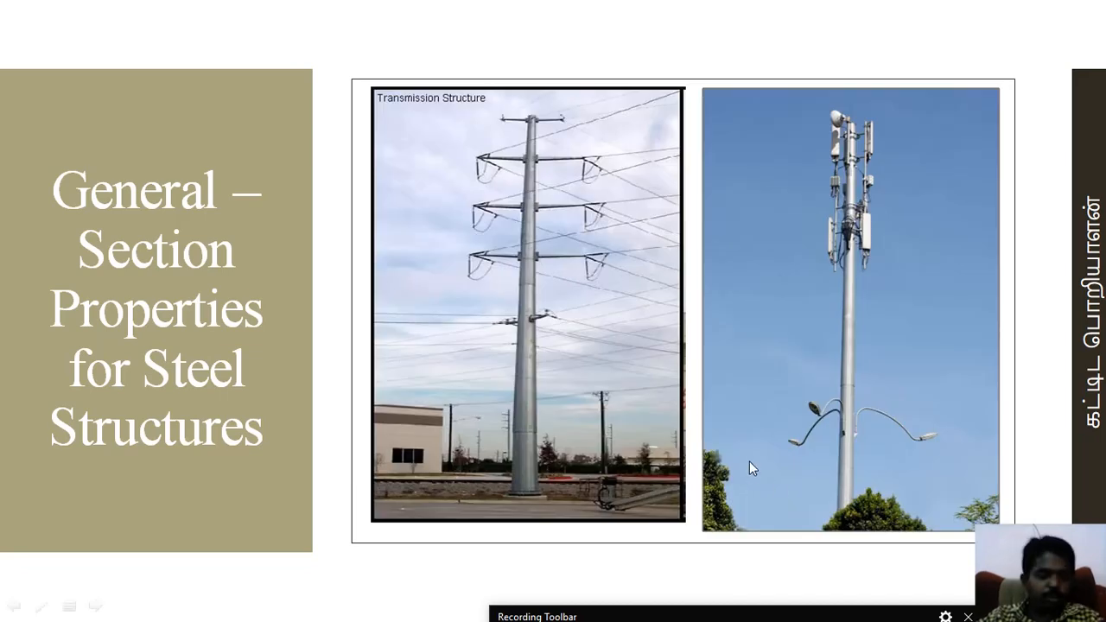
# Return to STAAD.Pro and save the modified structure.
pyautogui.hotkey('alt', 'Tab')
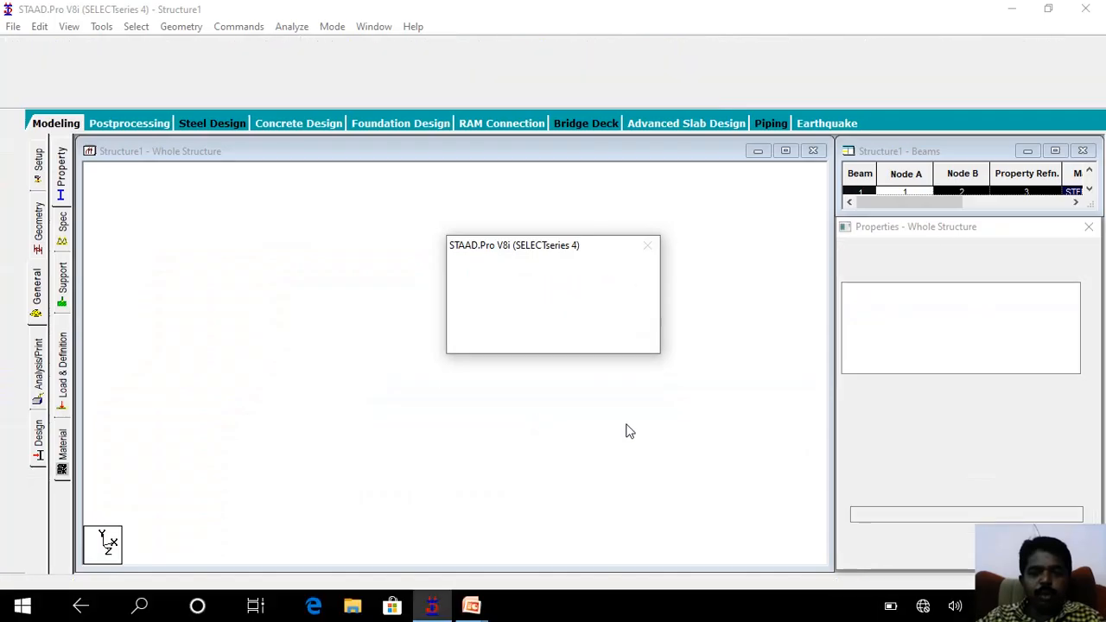
pyautogui.click(557, 339)
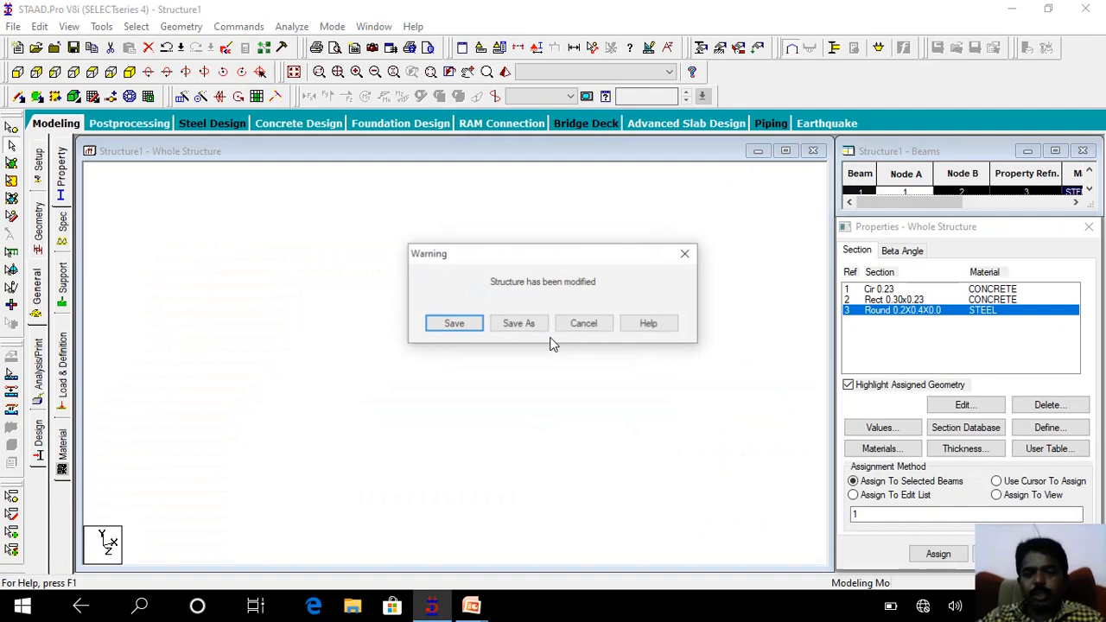
pyautogui.click(461, 333)
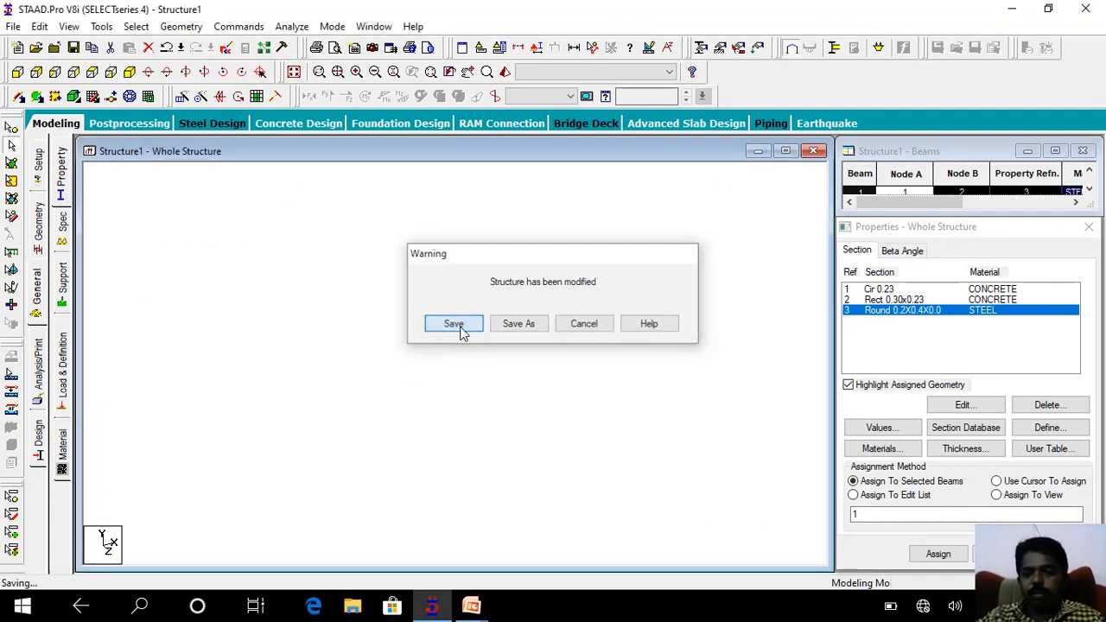
# Open the section definition, review the Tapered Tube and Assign Profile types with the profile's material options, and close it without adding anything.
pyautogui.click(1051, 433)
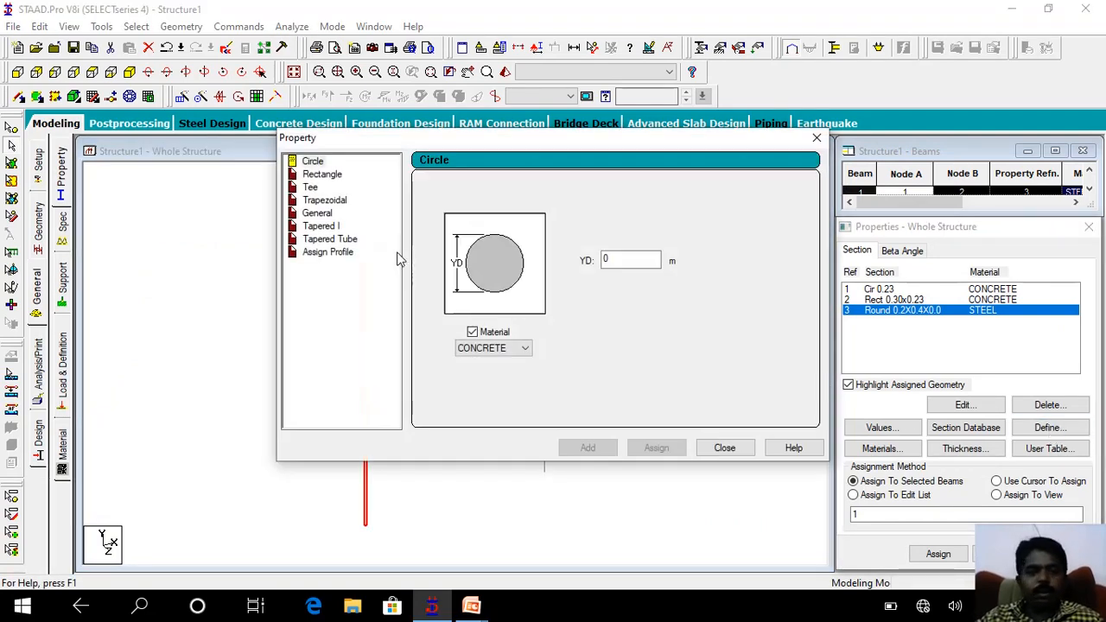
pyautogui.click(327, 240)
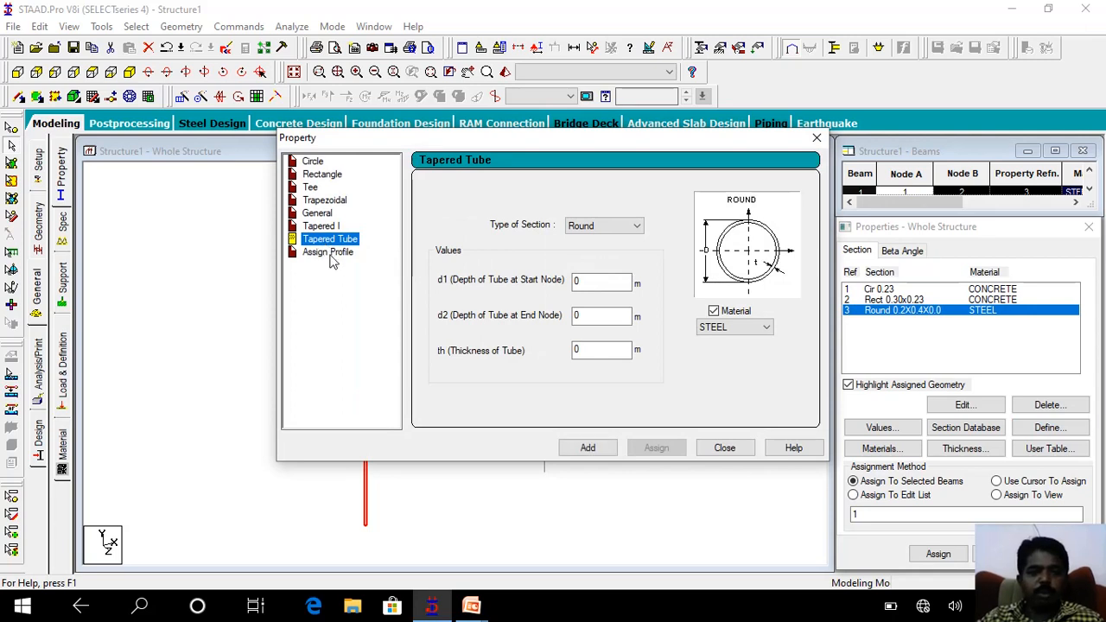
pyautogui.click(330, 254)
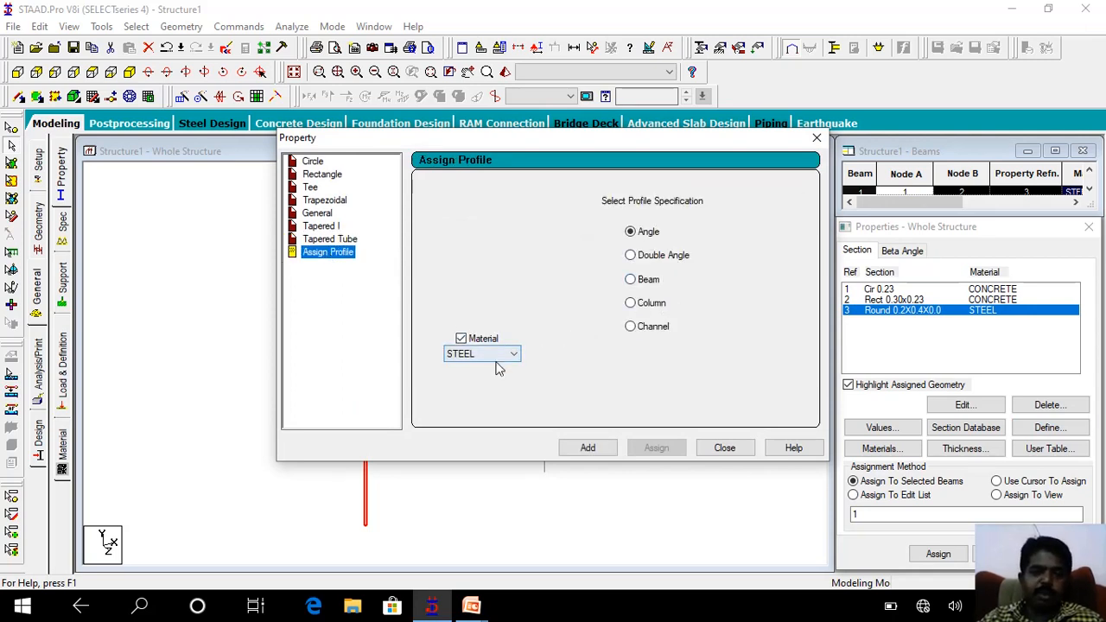
pyautogui.click(495, 354)
pyautogui.click(494, 354)
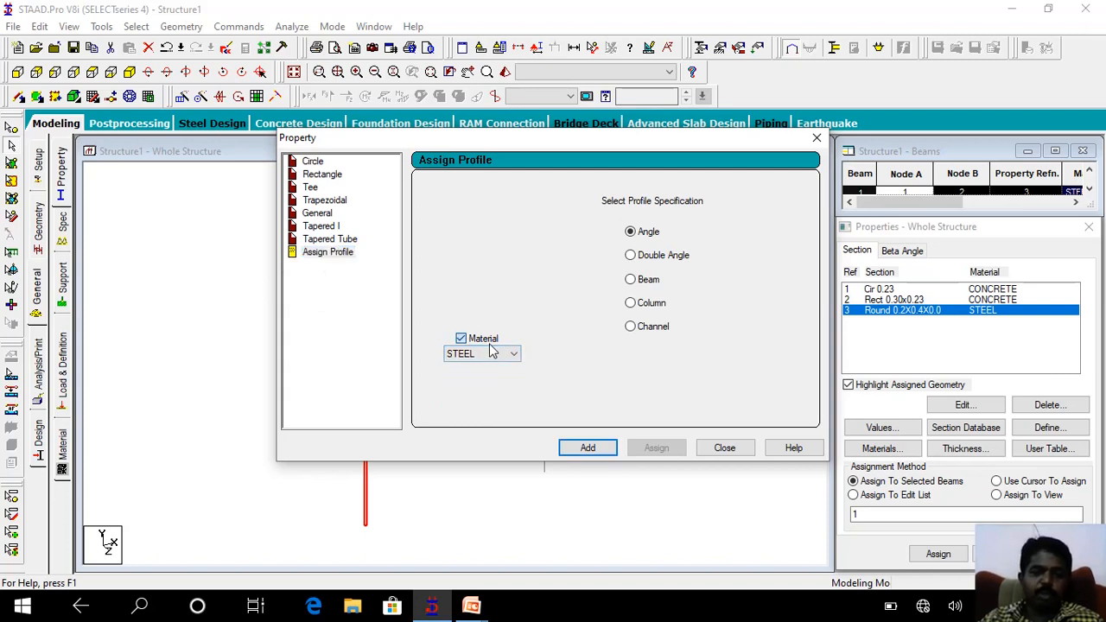
pyautogui.click(483, 339)
pyautogui.click(461, 339)
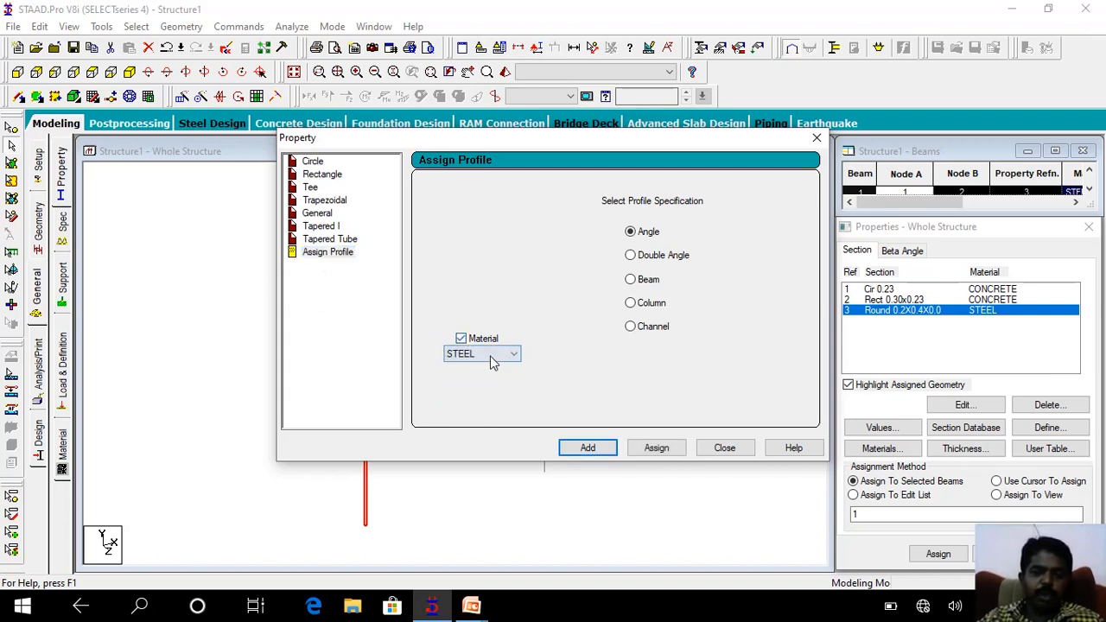
pyautogui.click(477, 355)
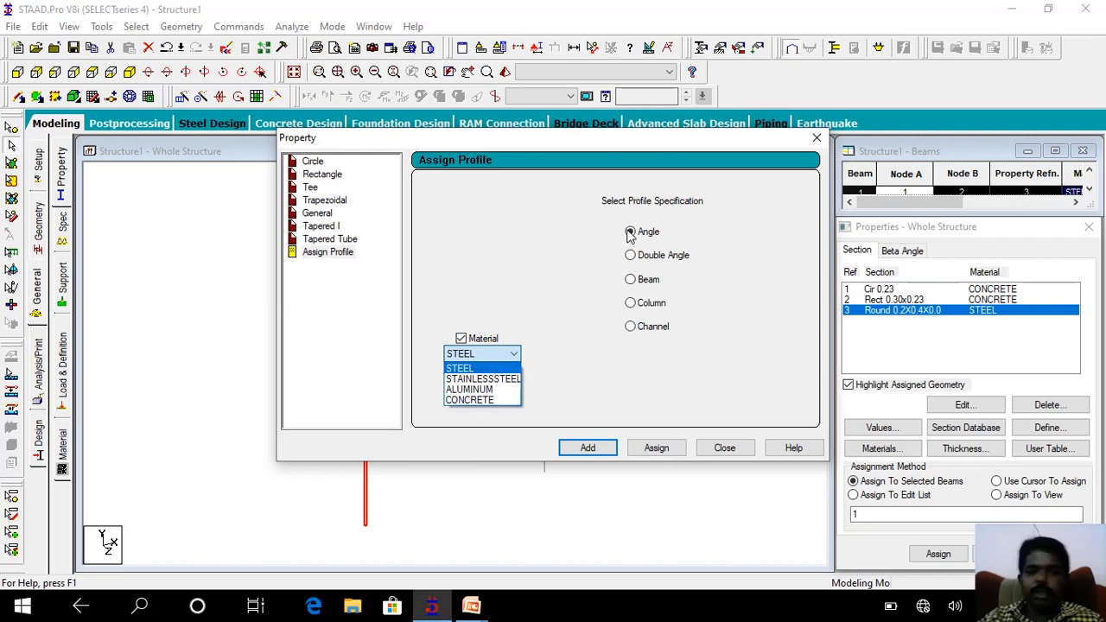
pyautogui.click(587, 224)
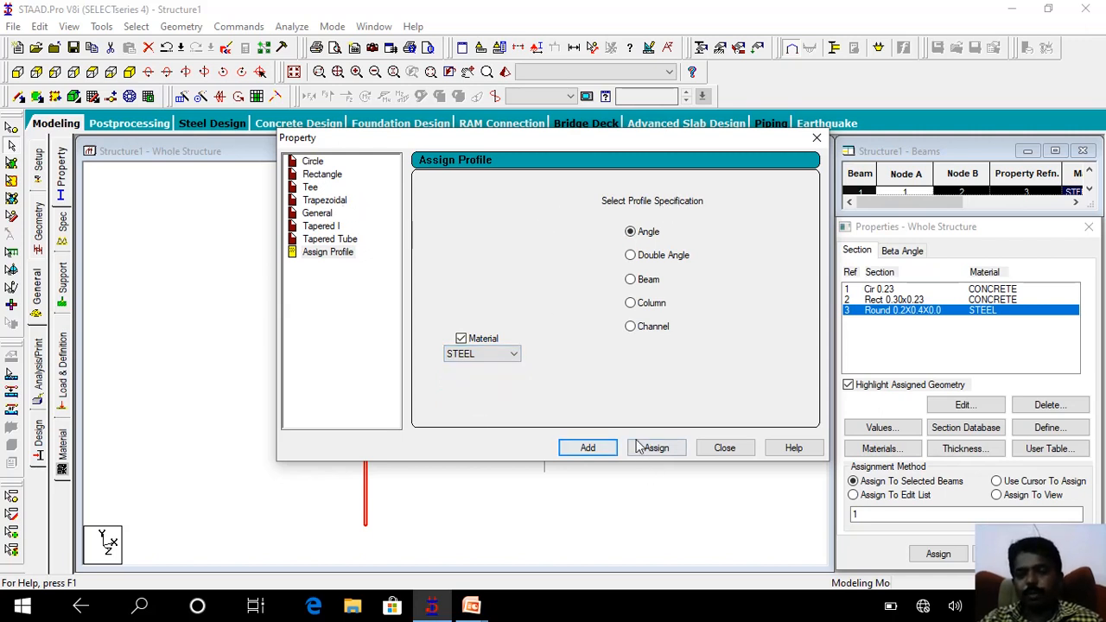
pyautogui.click(723, 448)
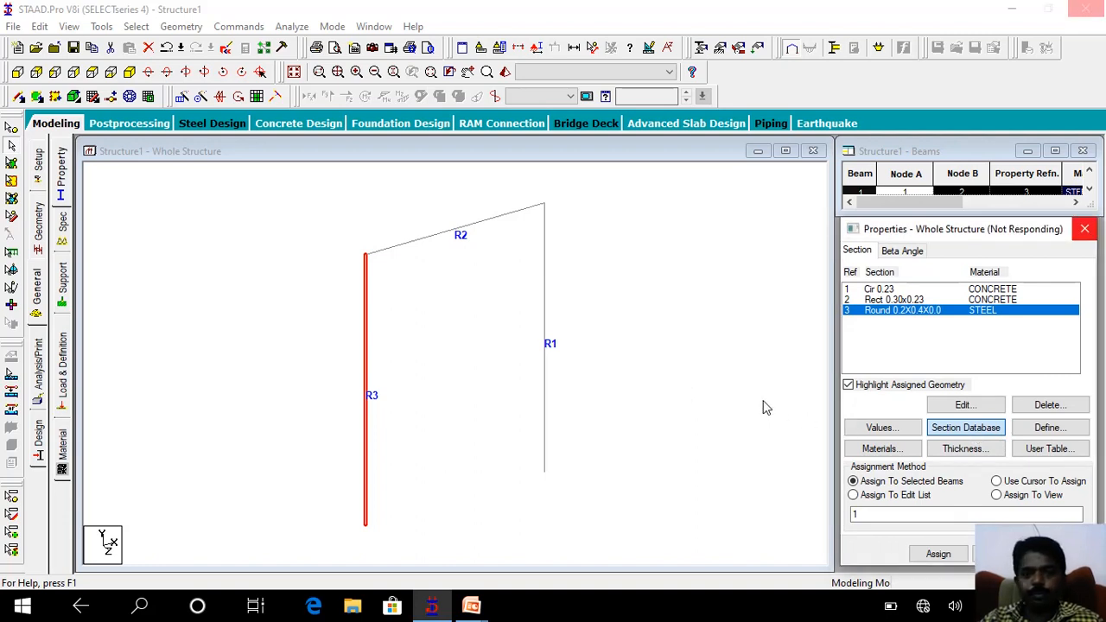
# Switch to the PowerPoint slide show and advance to the slide on the Indian steel section profile tables.
pyautogui.click(474, 606)
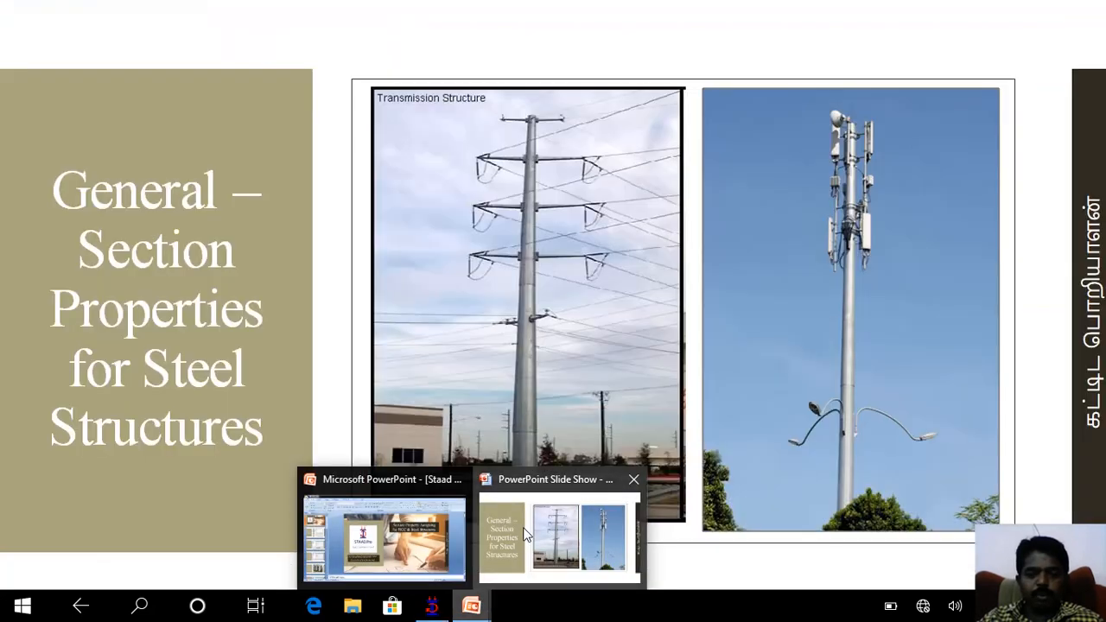
pyautogui.click(524, 535)
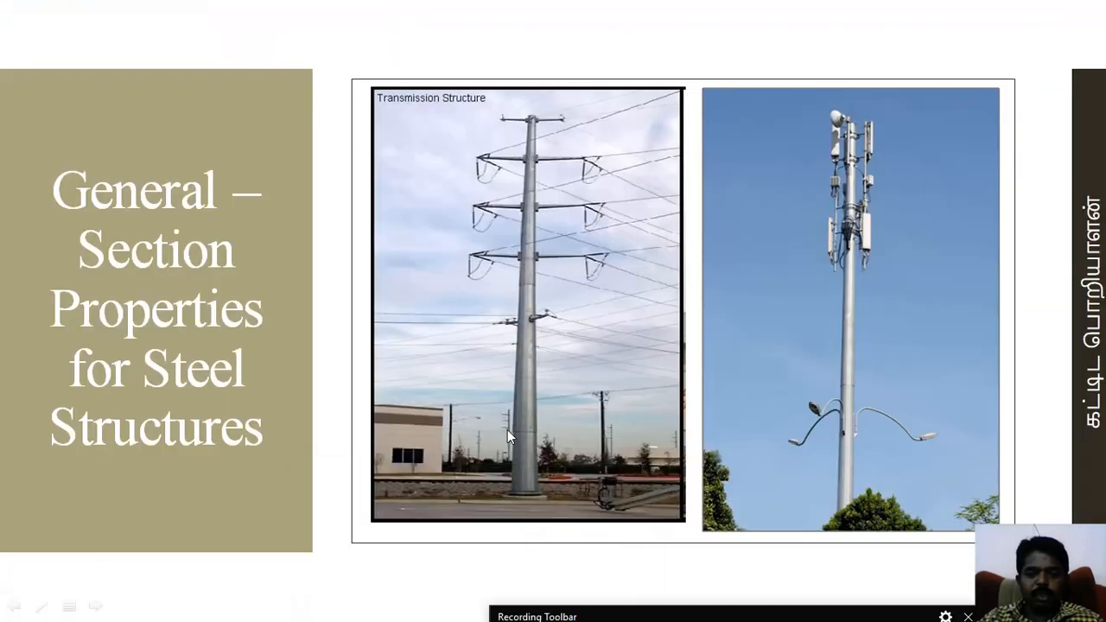
pyautogui.click(507, 429)
pyautogui.click(507, 429)
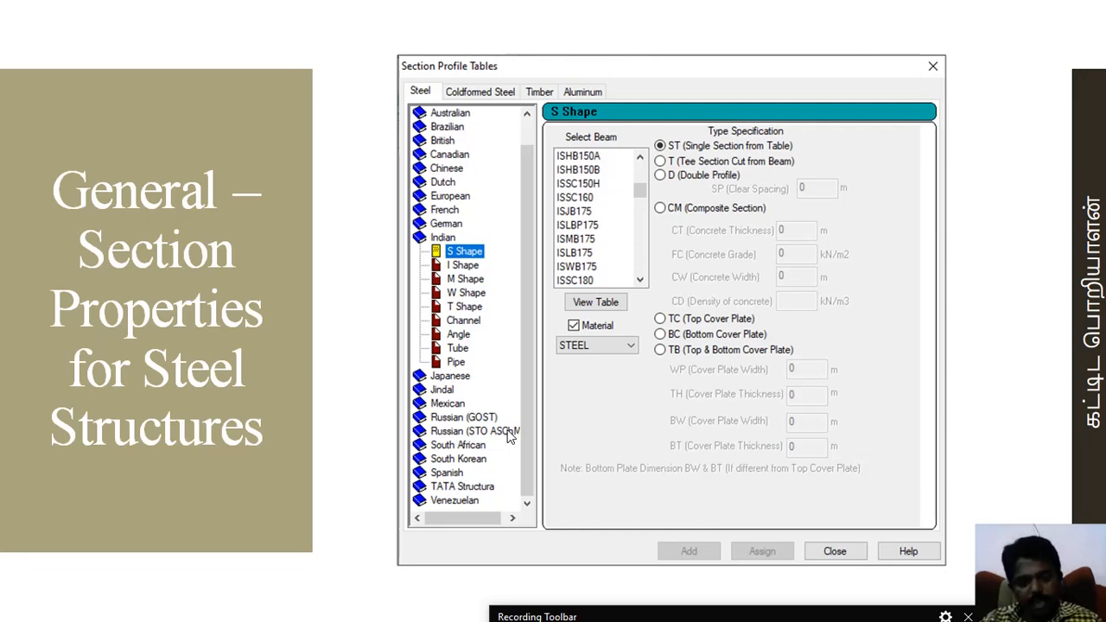
# Switch back to STAAD.Pro and open the section database with the steel profile tables.
pyautogui.hotkey('alt', 'Tab')
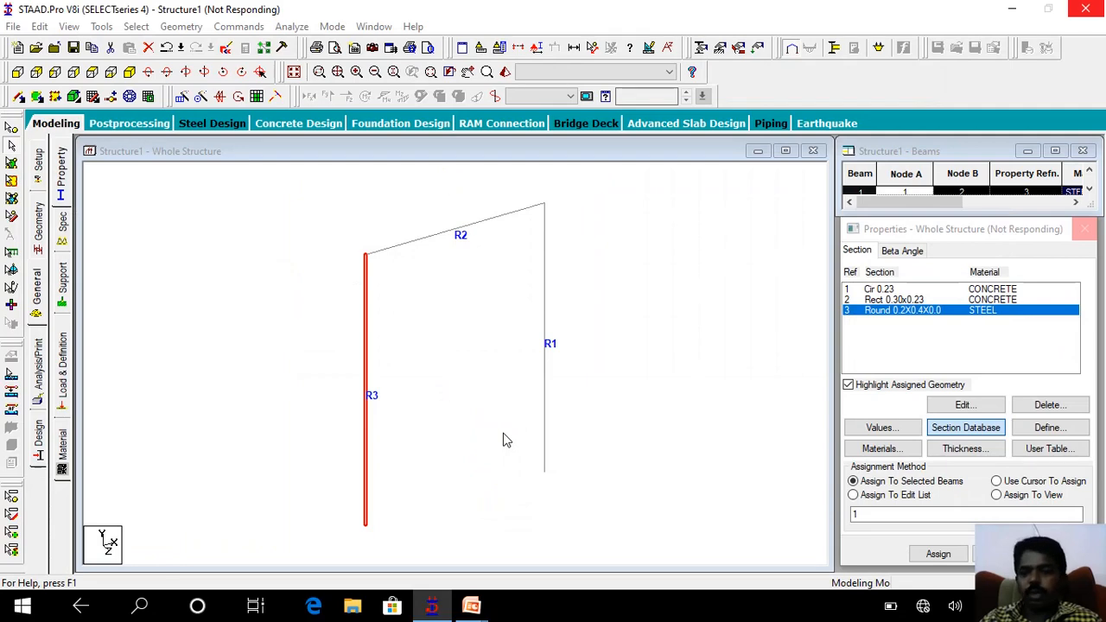
pyautogui.click(965, 428)
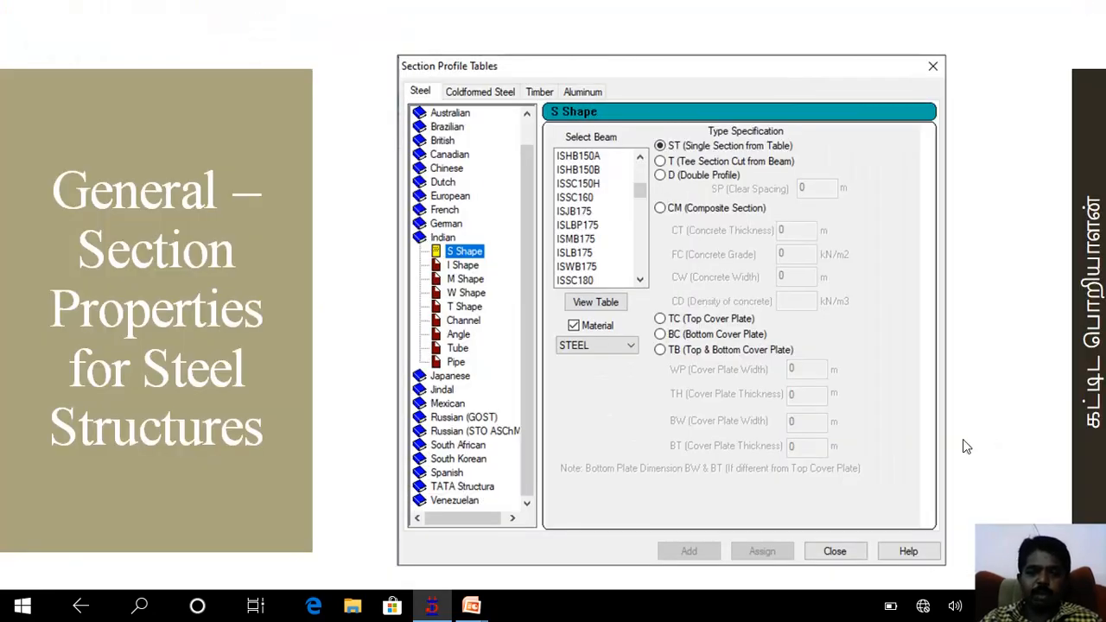
pyautogui.hotkey('alt', 'Tab')
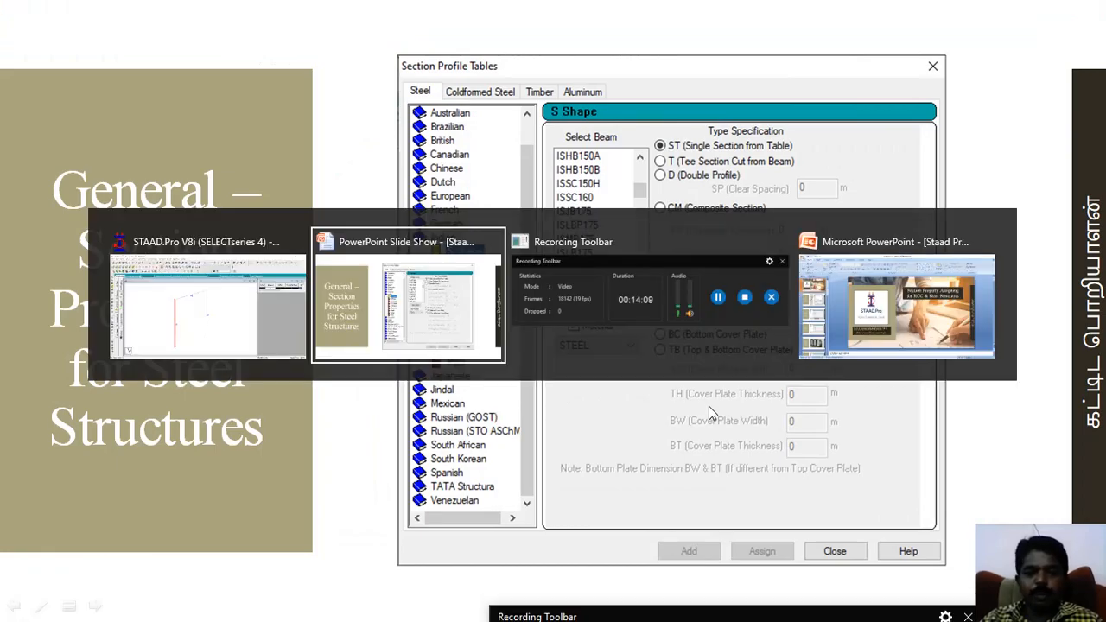
pyautogui.hotkey('alt', 'Tab')
pyautogui.hotkey('alt', 'Tab')
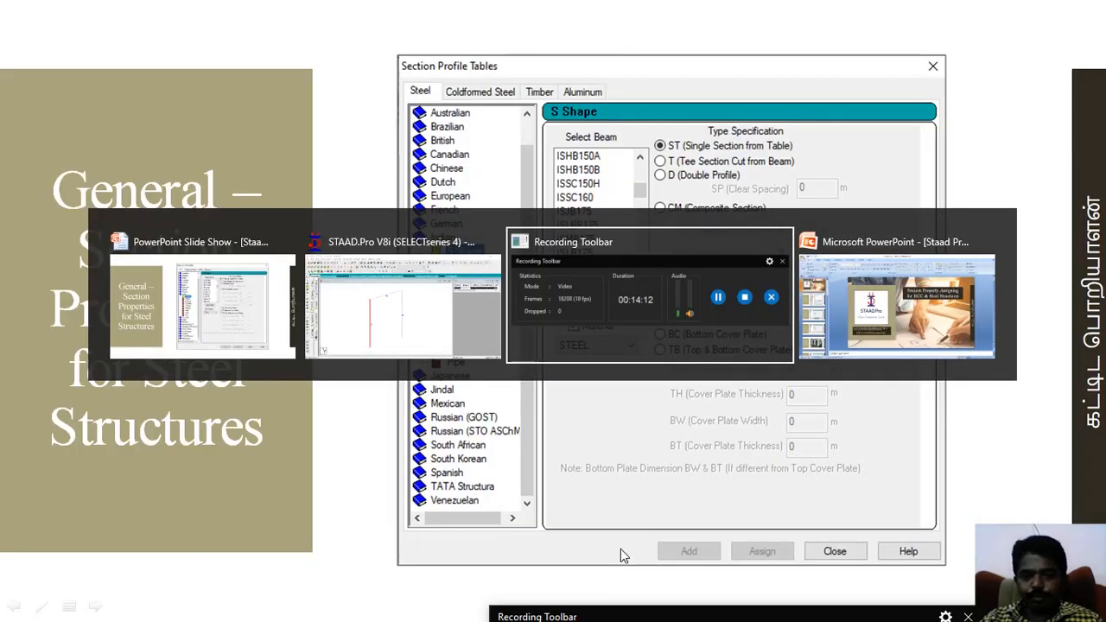
pyautogui.click(424, 338)
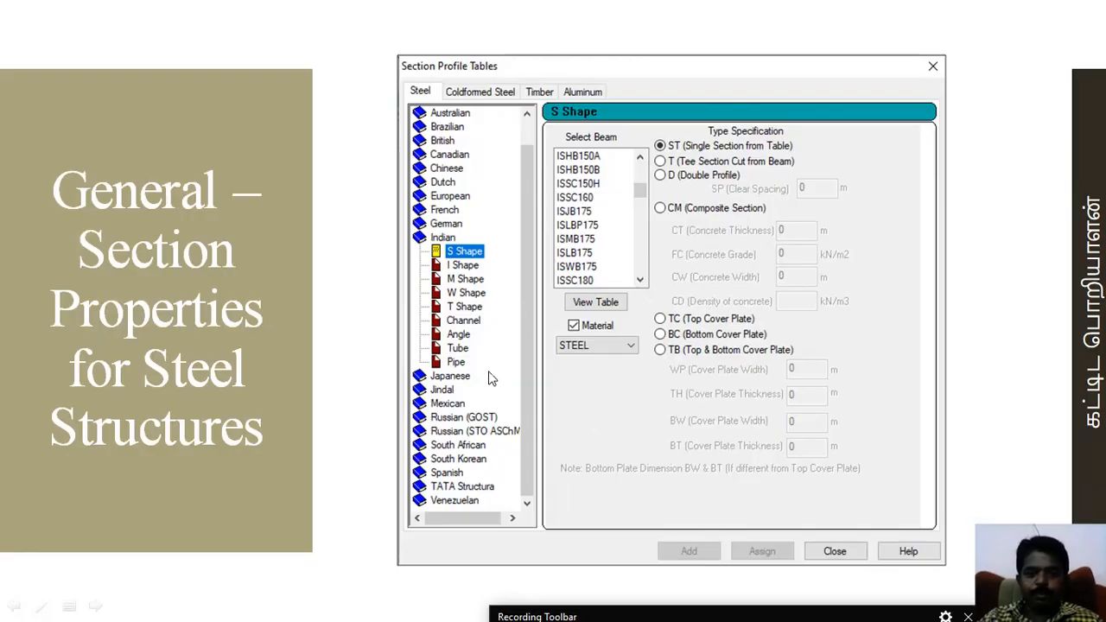
pyautogui.hotkey('alt', 'Tab')
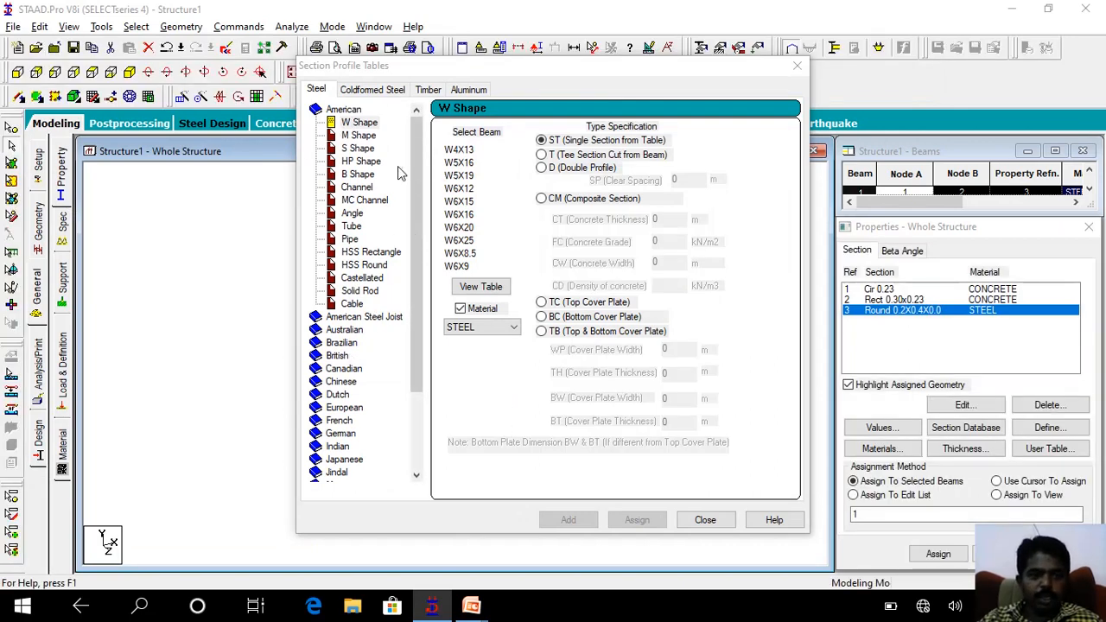
# Find the Indian steel profiles in the section database and select the angle ISA20x20x3.
pyautogui.moveTo(415, 216); pyautogui.dragTo(427, 298)
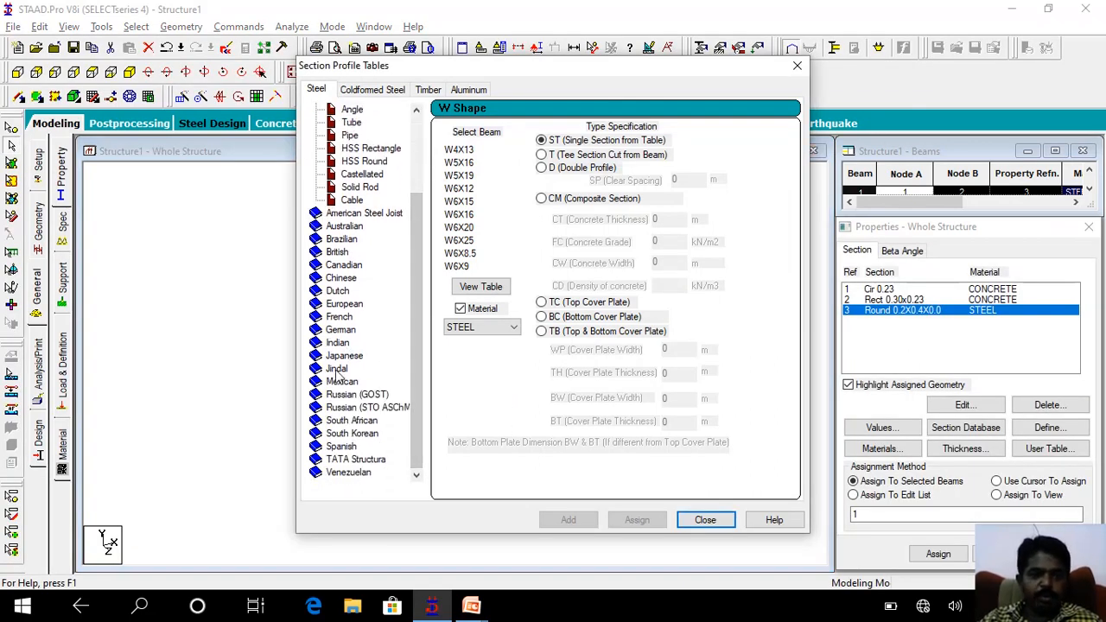
pyautogui.doubleClick(336, 343)
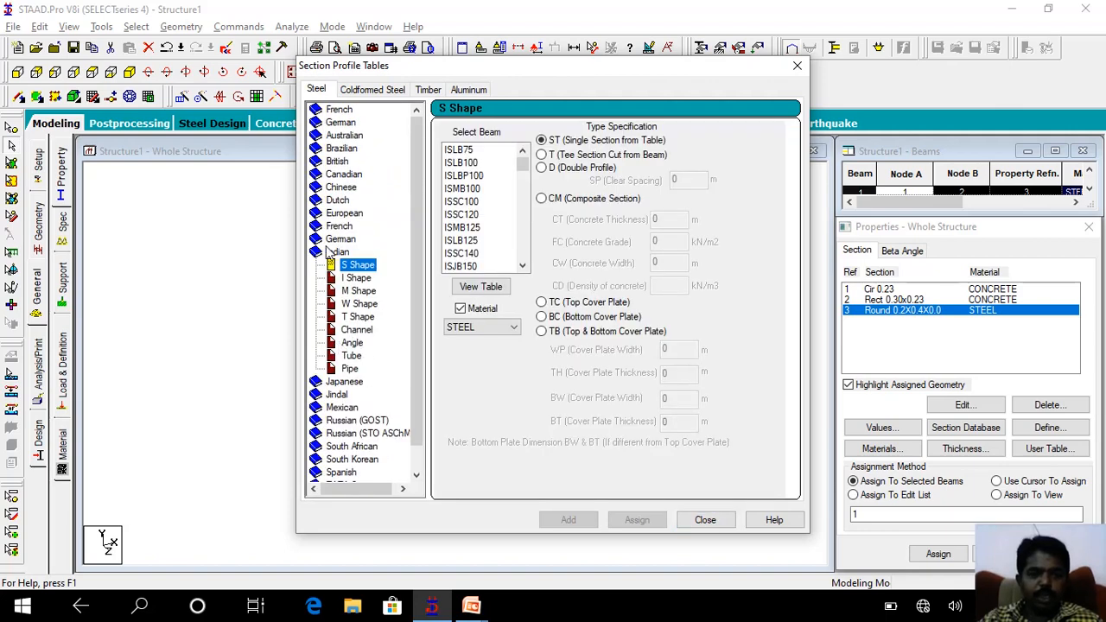
pyautogui.click(352, 343)
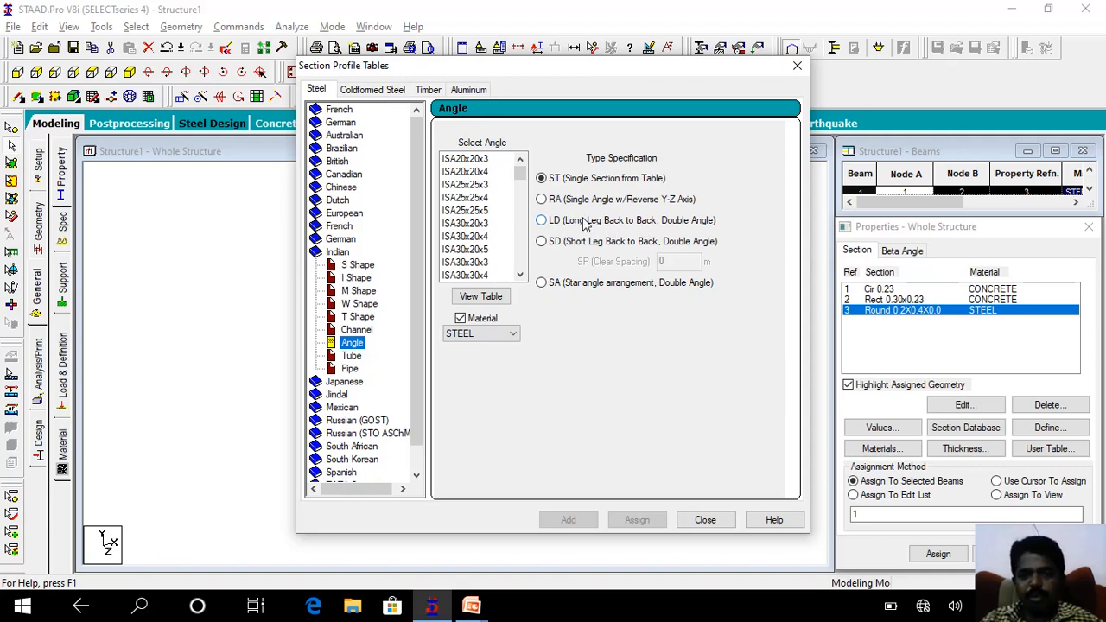
pyautogui.click(466, 159)
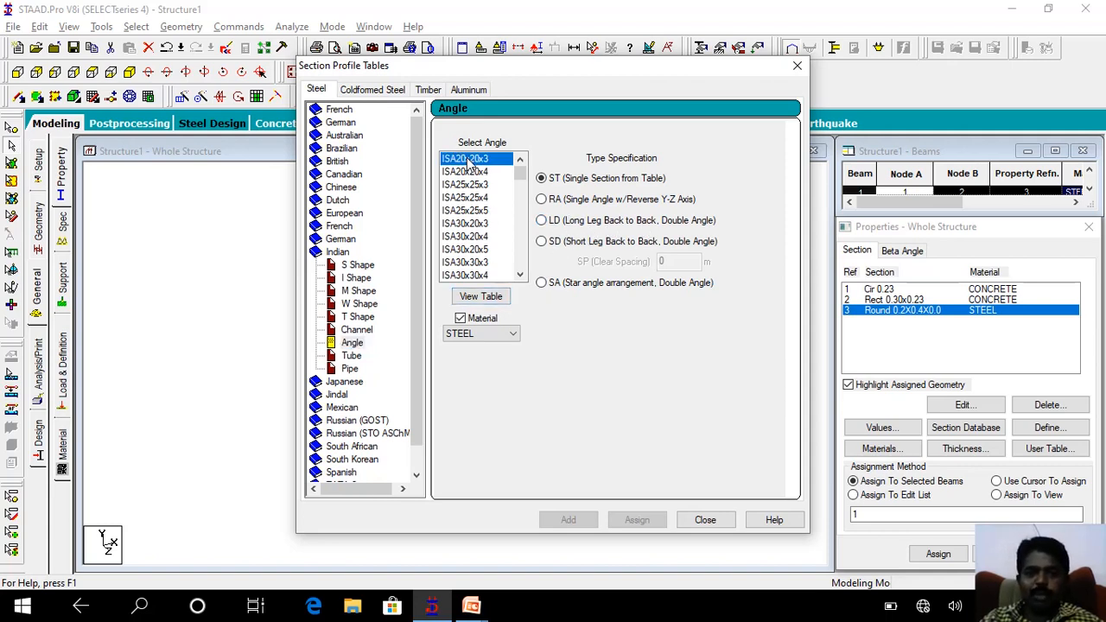
# Examine the dimension and property columns in the table of Indian angle sections, then close the table.
pyautogui.click(481, 296)
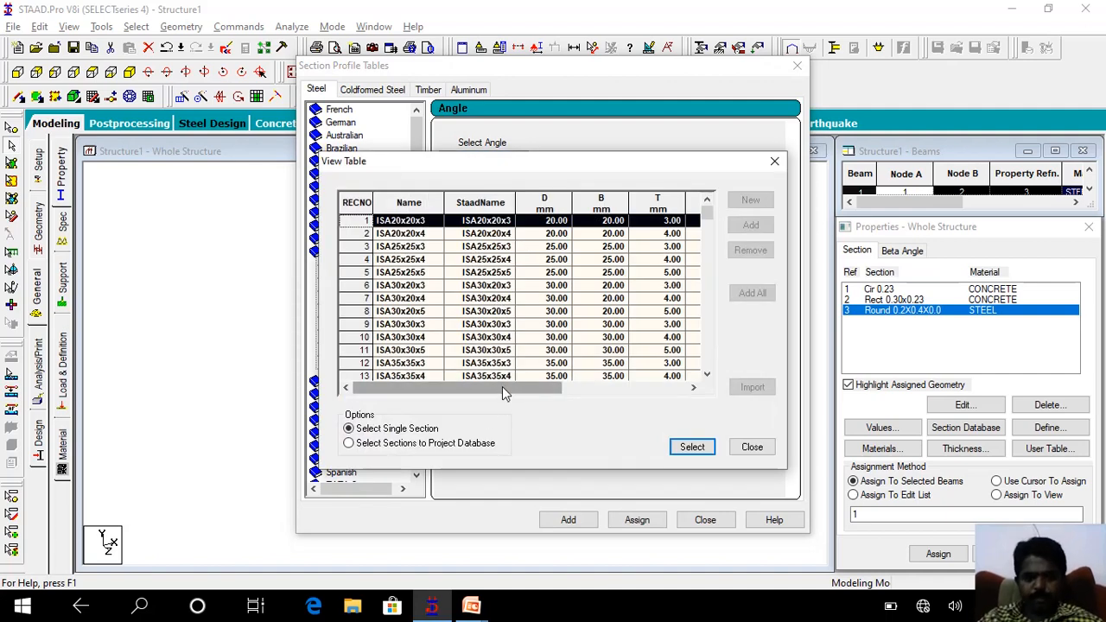
pyautogui.moveTo(502, 387); pyautogui.dragTo(551, 394)
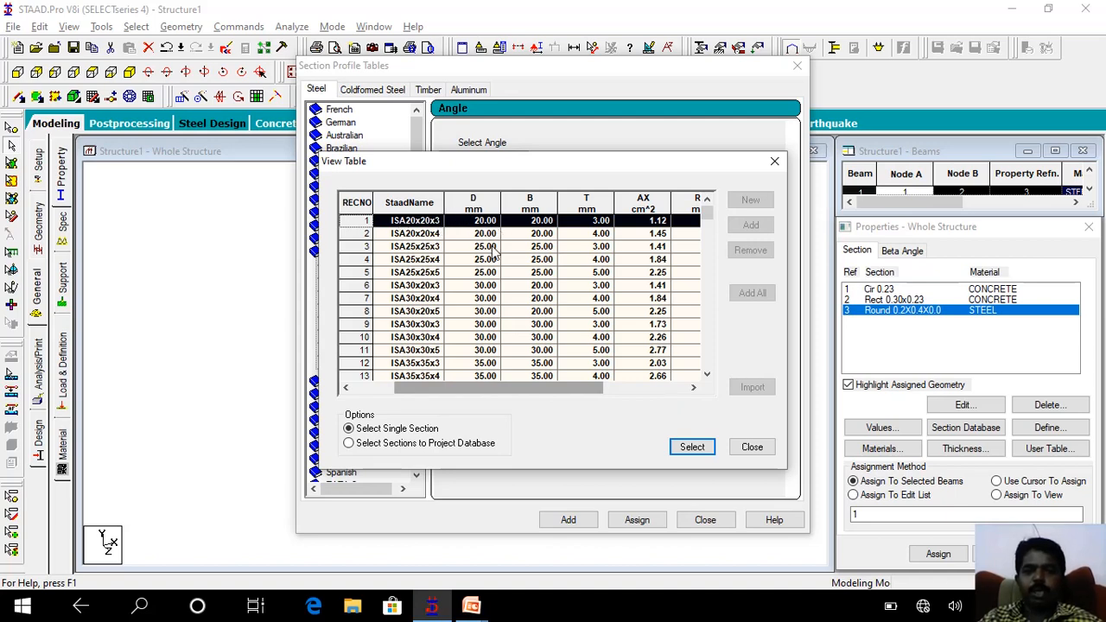
pyautogui.moveTo(551, 390); pyautogui.dragTo(630, 395)
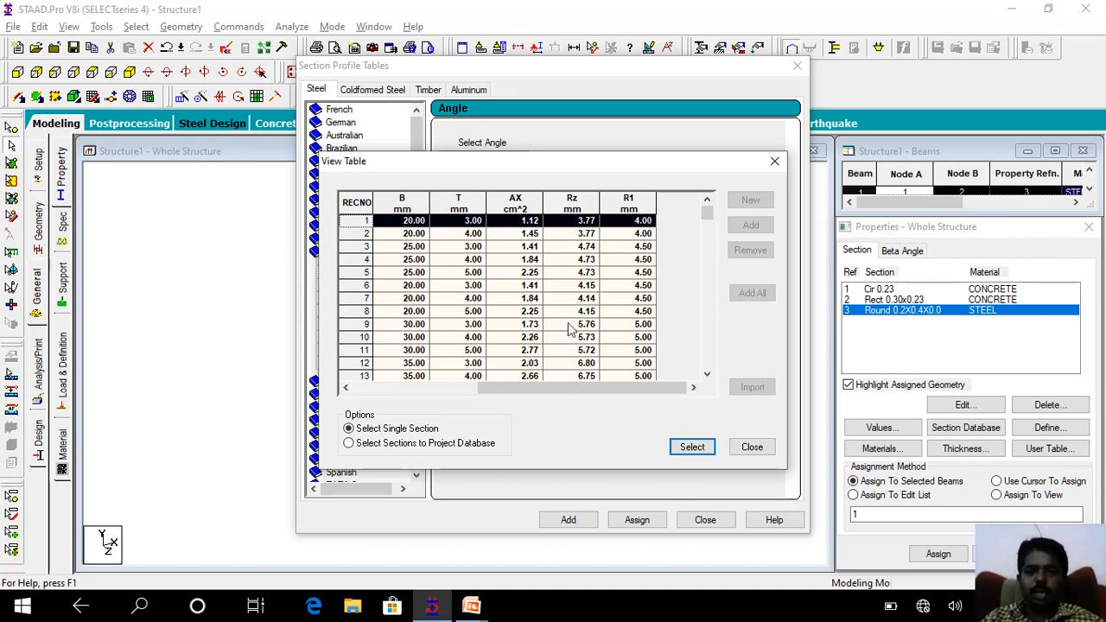
pyautogui.moveTo(539, 391); pyautogui.dragTo(345, 391)
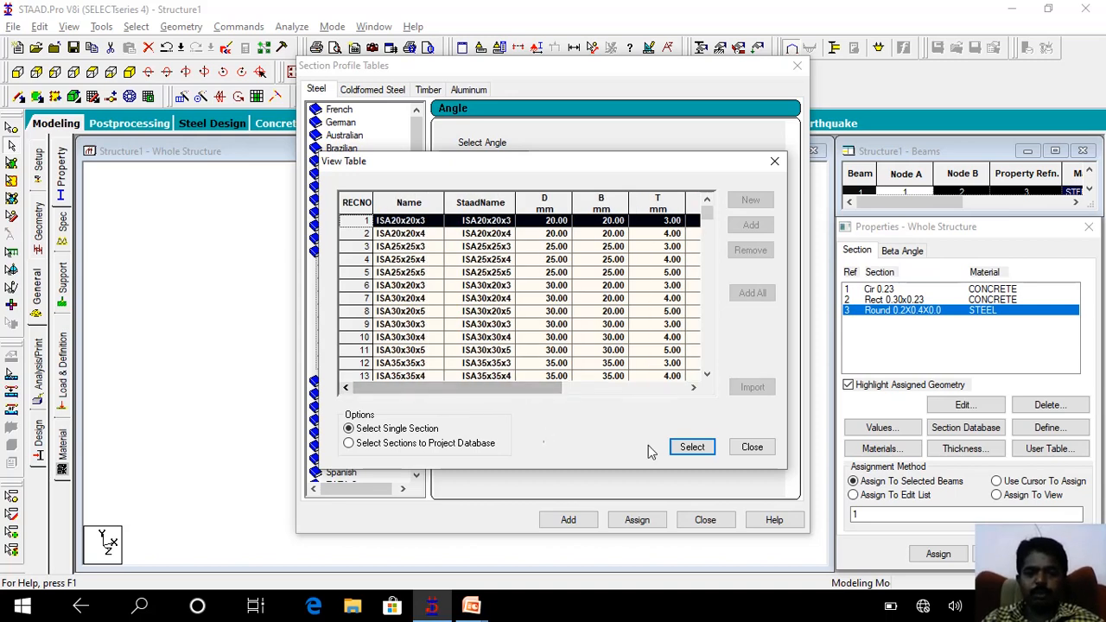
pyautogui.click(748, 446)
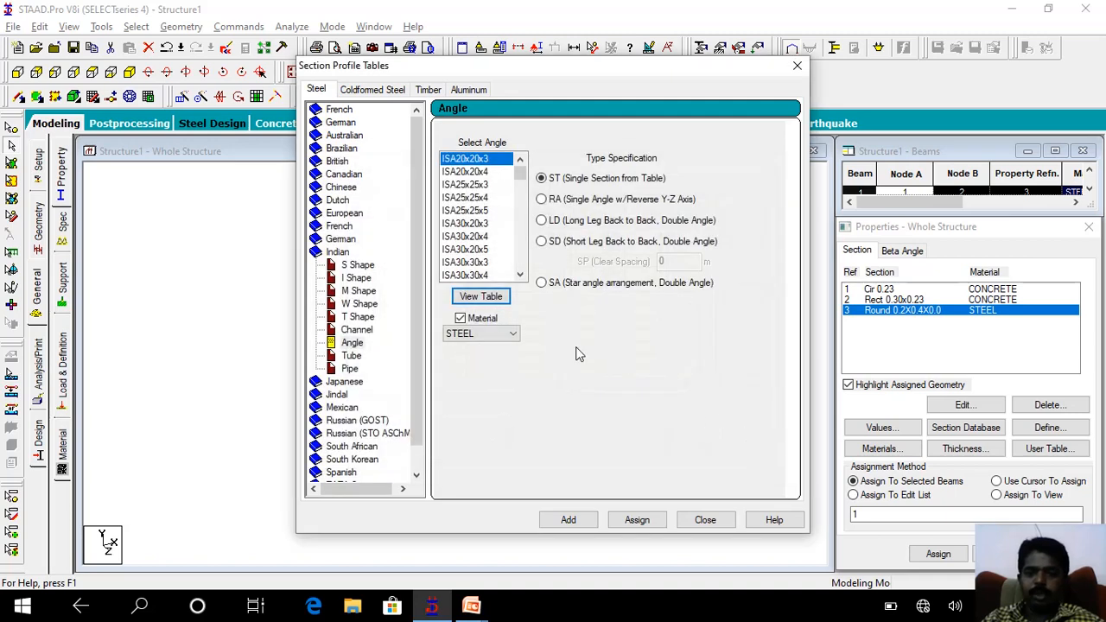
# Add the Indian angle ISA20x20x3 in STEEL to the section properties and close the profile tables.
pyautogui.click(468, 164)
pyautogui.press('Return')
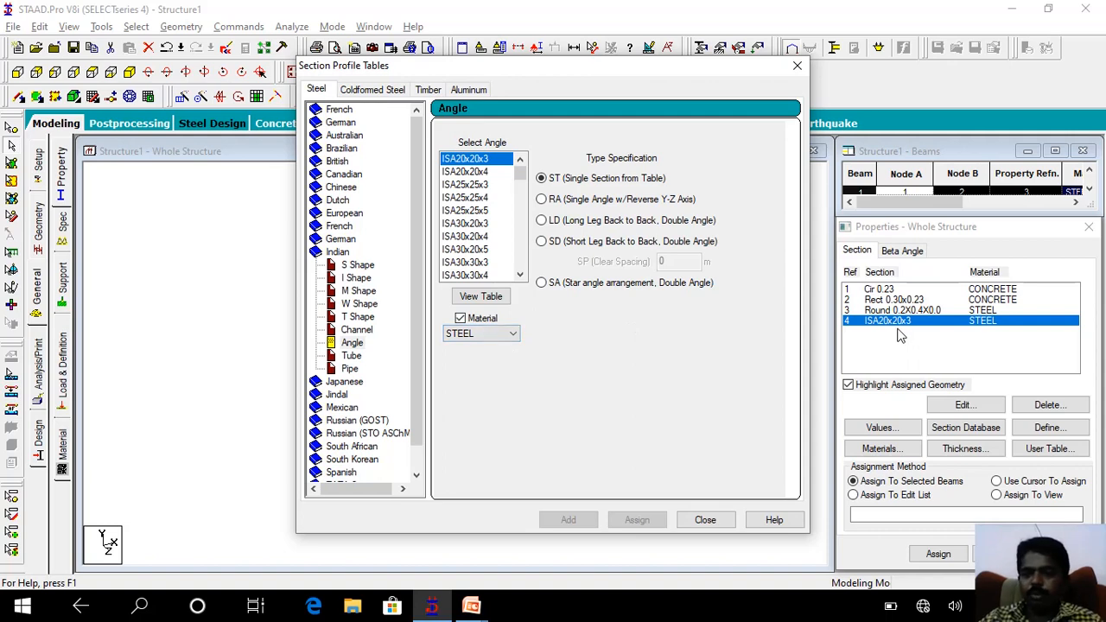
pyautogui.click(721, 522)
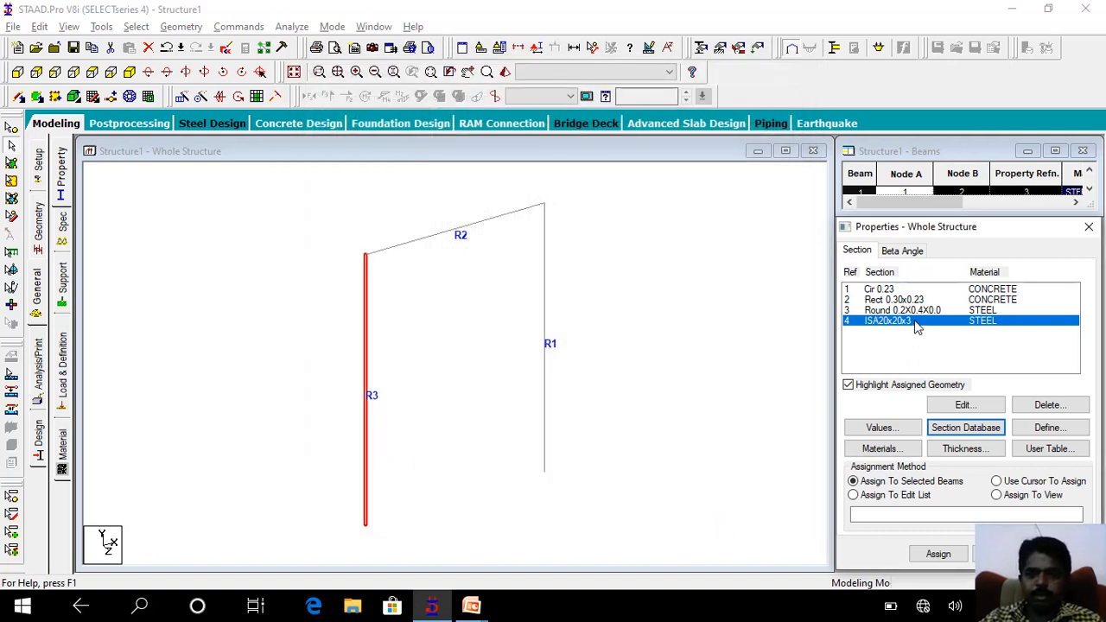
# Assign the ISA20x20x3 section to the frame's top beam and clear the selection.
pyautogui.click(448, 232)
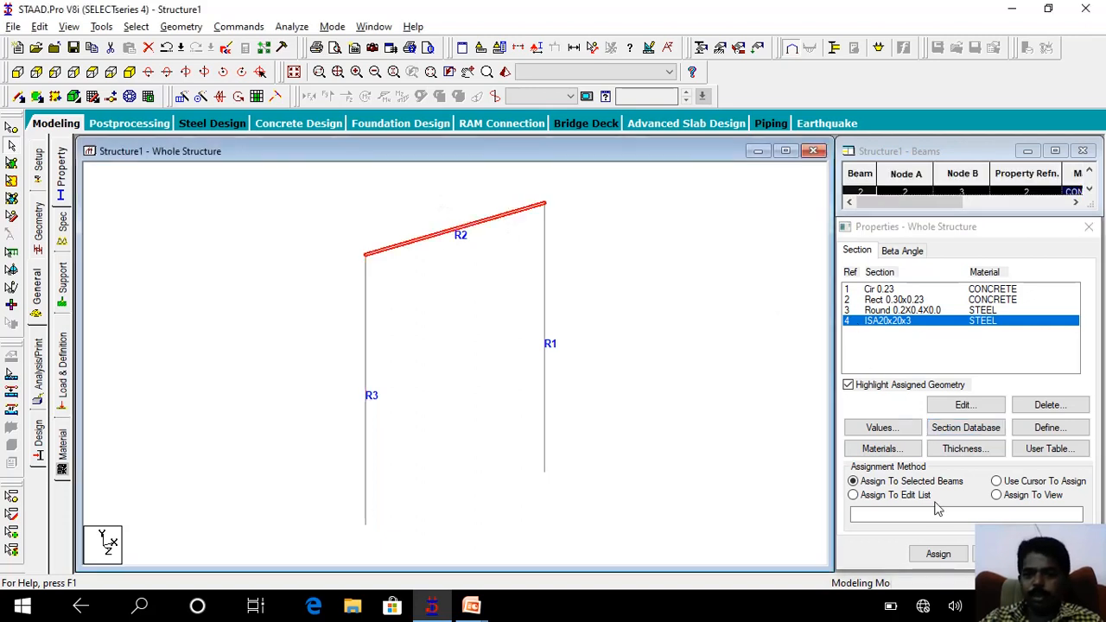
pyautogui.click(939, 554)
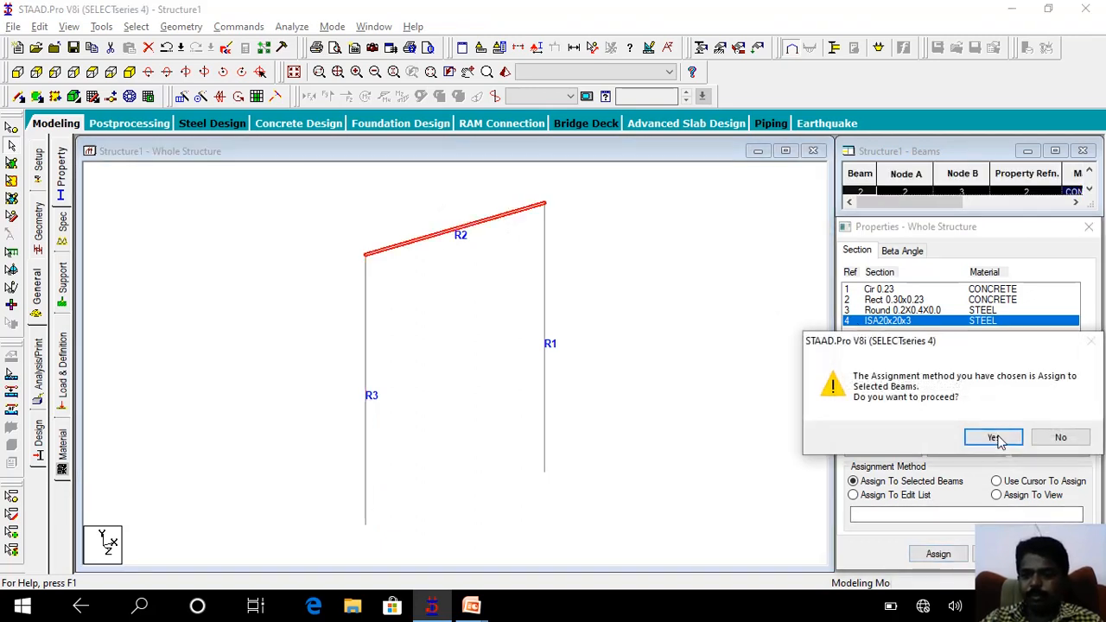
pyautogui.click(994, 438)
pyautogui.click(484, 271)
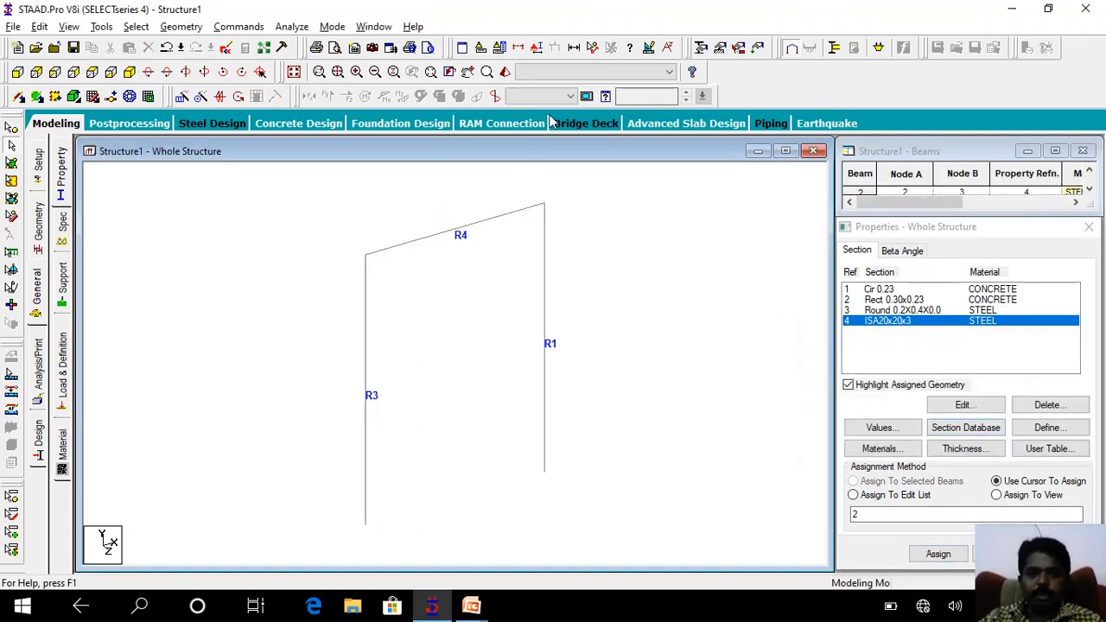
# Inspect the angle beam up close in the 3D rendered view from several directions, then close the view.
pyautogui.click(505, 72)
pyautogui.moveTo(548, 289); pyautogui.dragTo(546, 337)
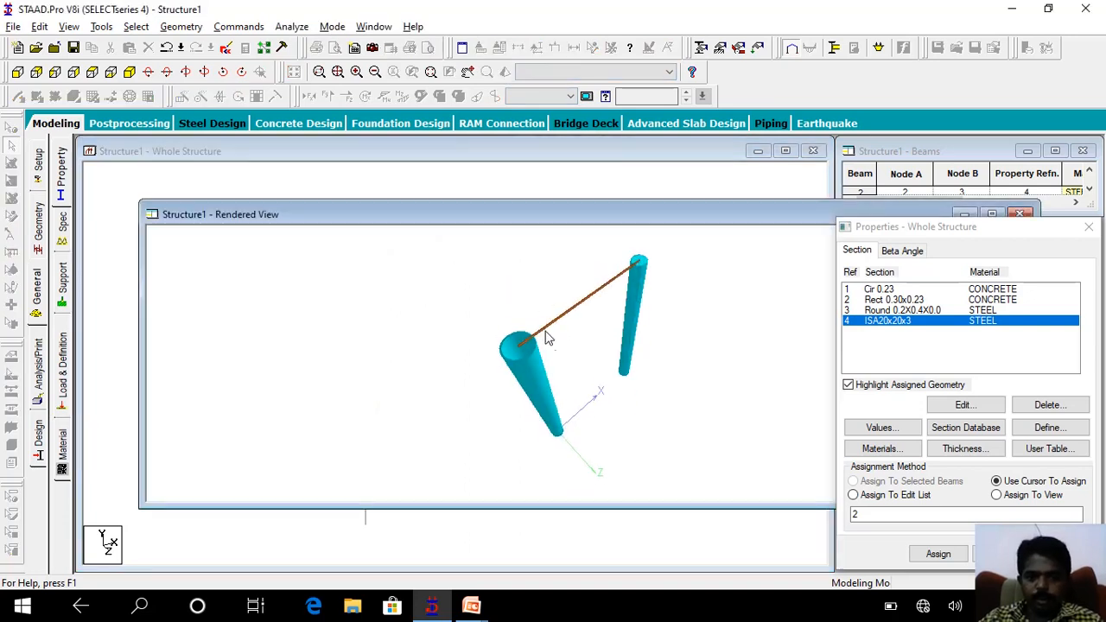
pyautogui.scroll(8, 548, 338)
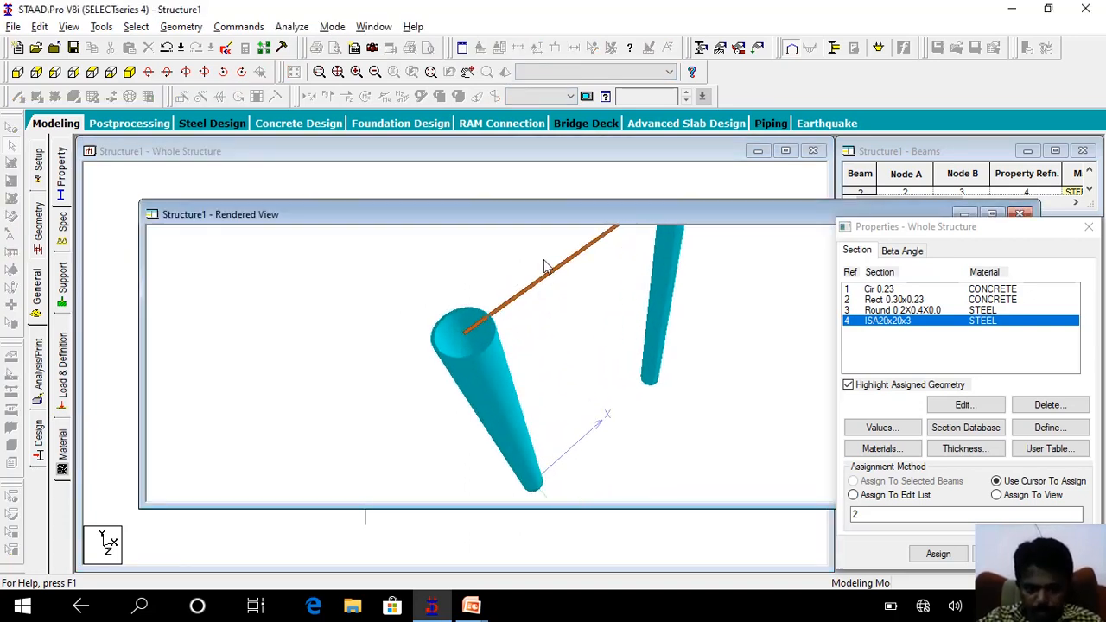
pyautogui.moveTo(544, 266); pyautogui.dragTo(467, 364)
pyautogui.scroll(6, 498, 358)
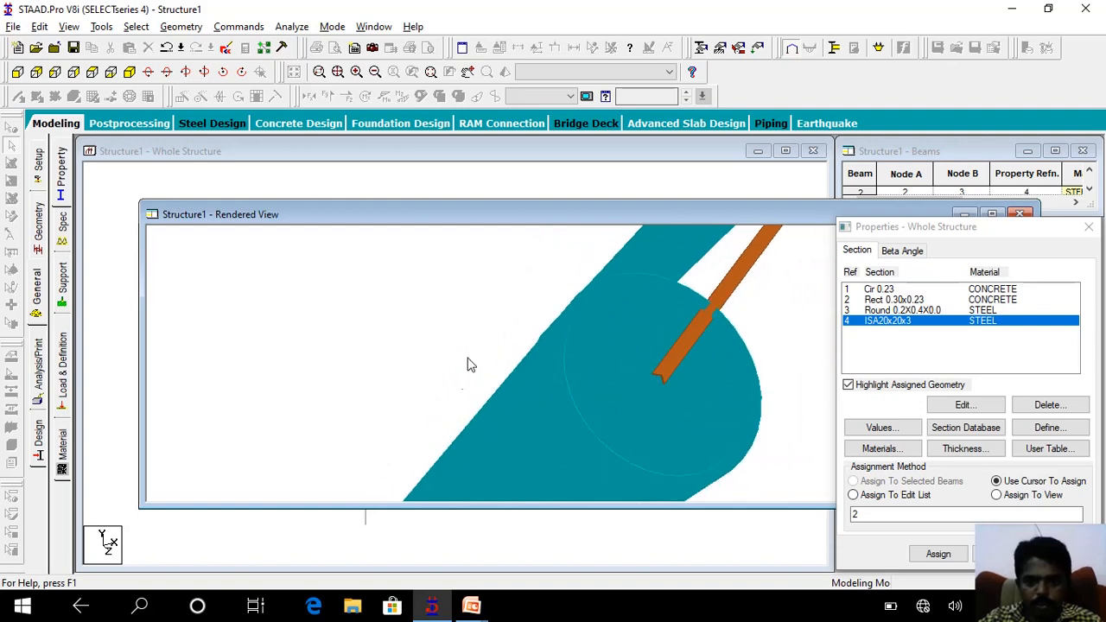
pyautogui.scroll(-5, 429, 419)
pyautogui.click(1020, 213)
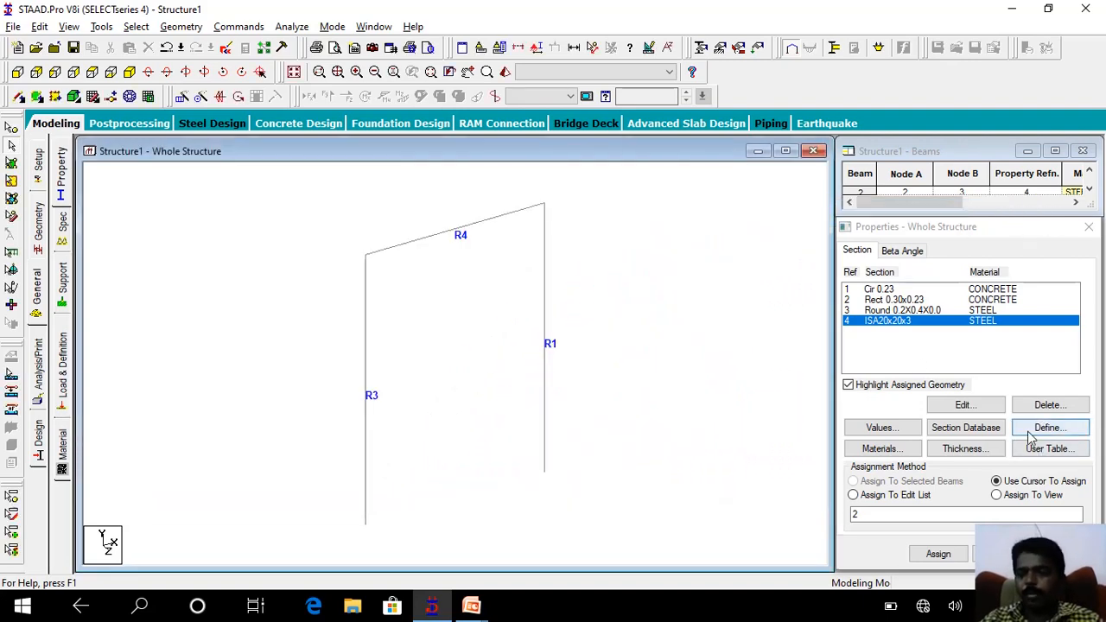
# Reopen the section database and add the Indian S Shape section ISHB150B with STEEL as the material.
pyautogui.click(992, 430)
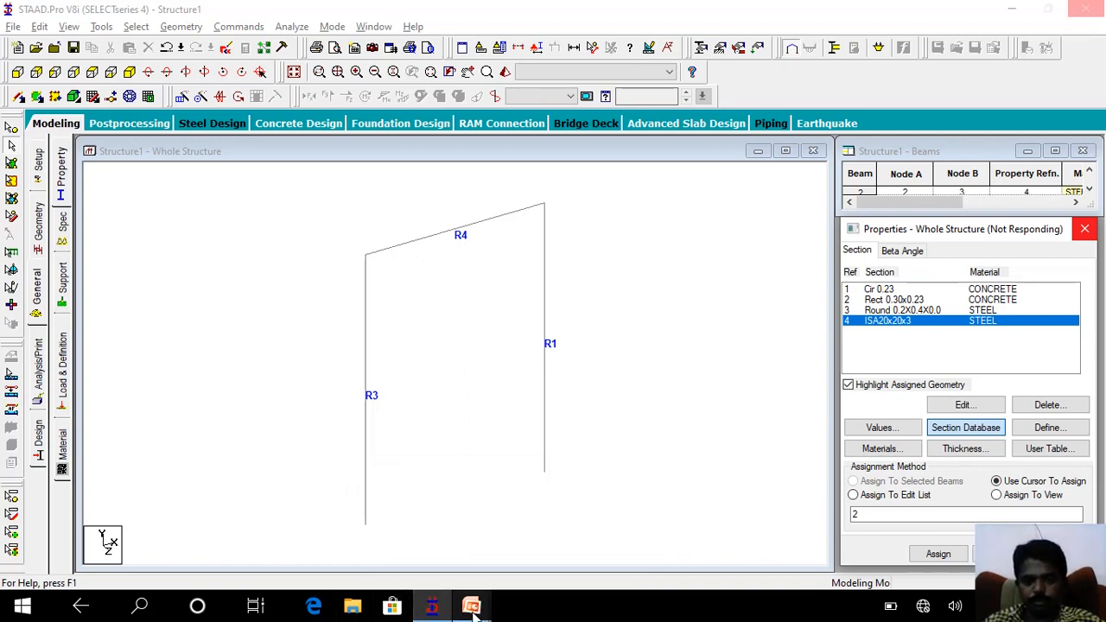
pyautogui.moveTo(471, 608)
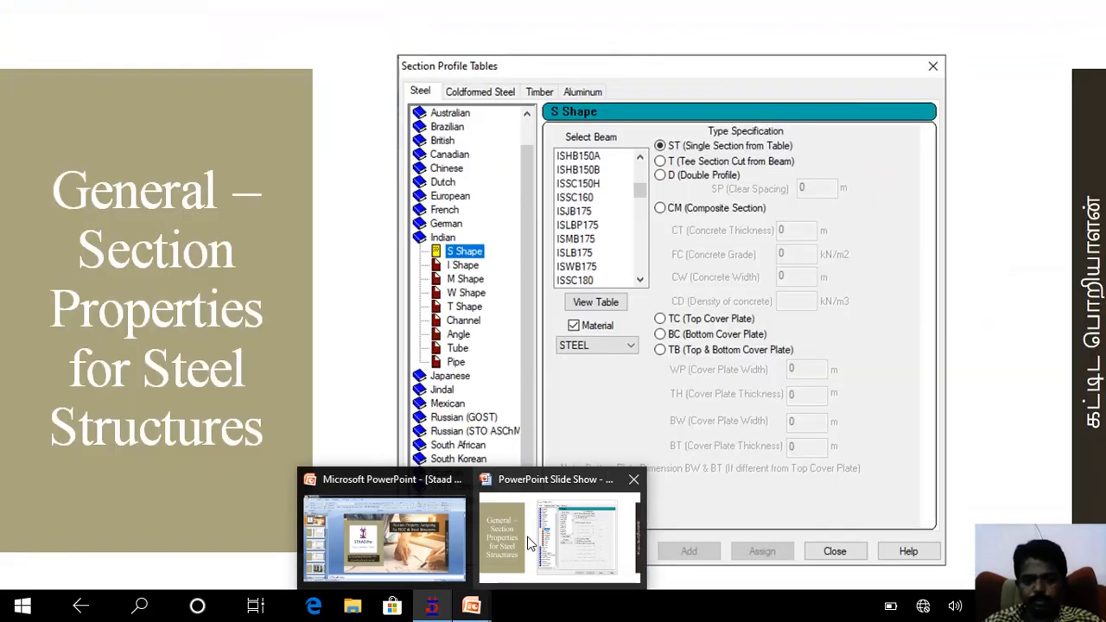
pyautogui.moveTo(432, 608)
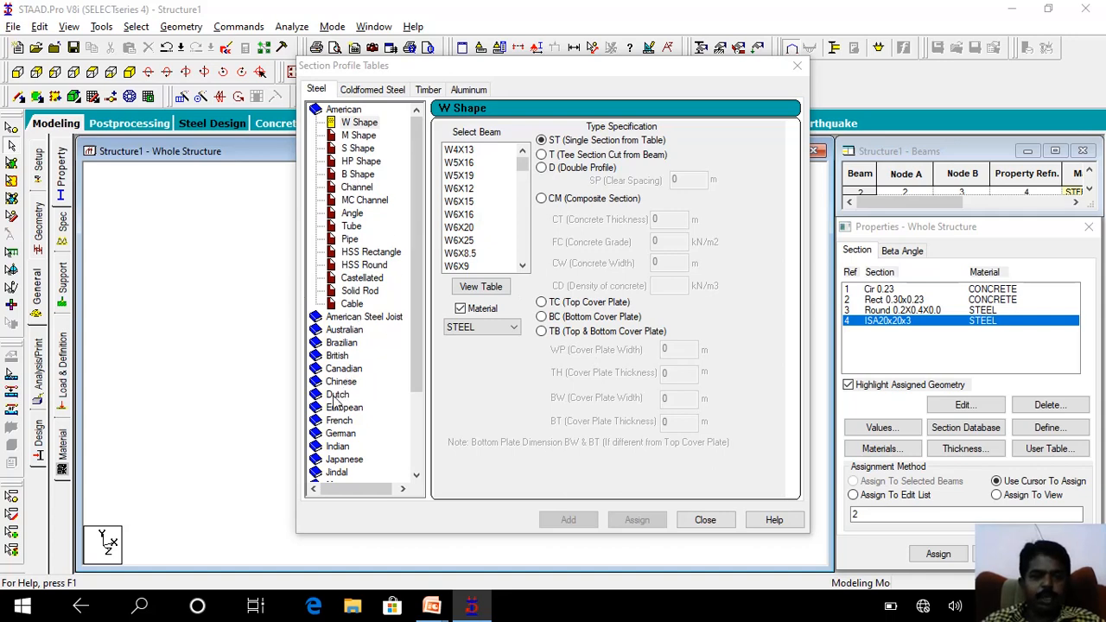
pyautogui.click(354, 446)
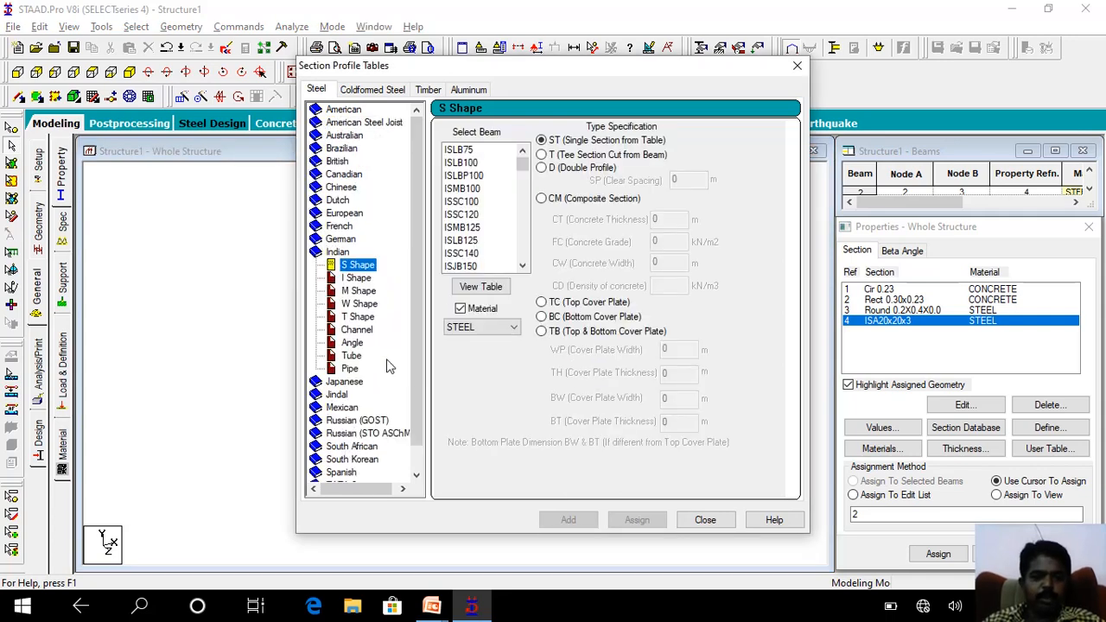
pyautogui.moveTo(523, 163)
pyautogui.mouseDown()
pyautogui.moveTo(523, 182)
pyautogui.moveTo(537, 152)
pyautogui.mouseUp()
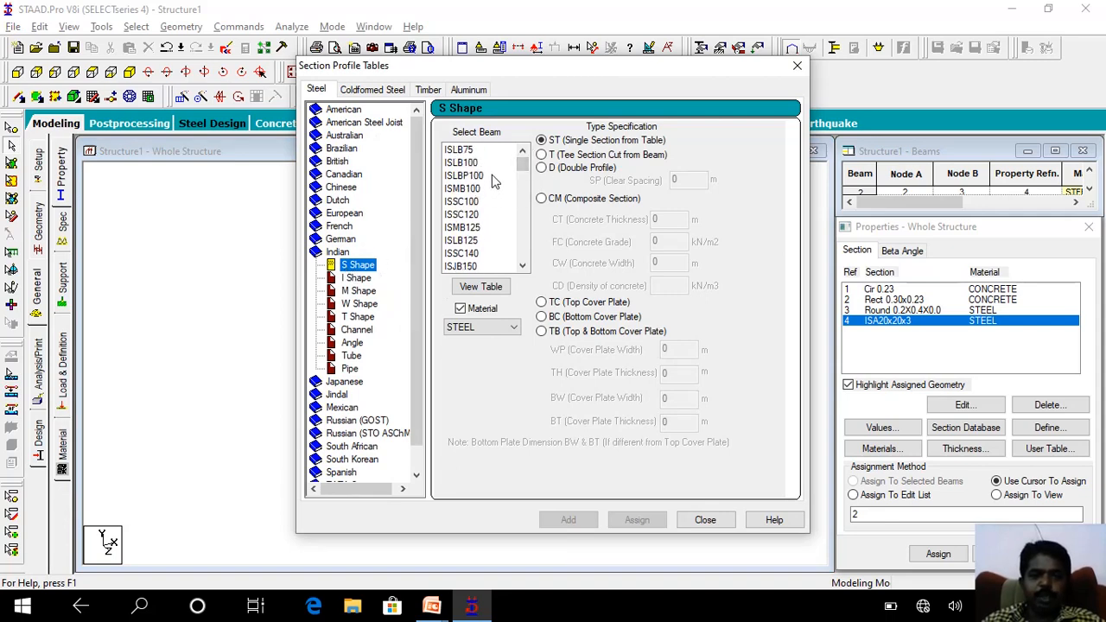
pyautogui.moveTo(523, 164); pyautogui.dragTo(529, 191)
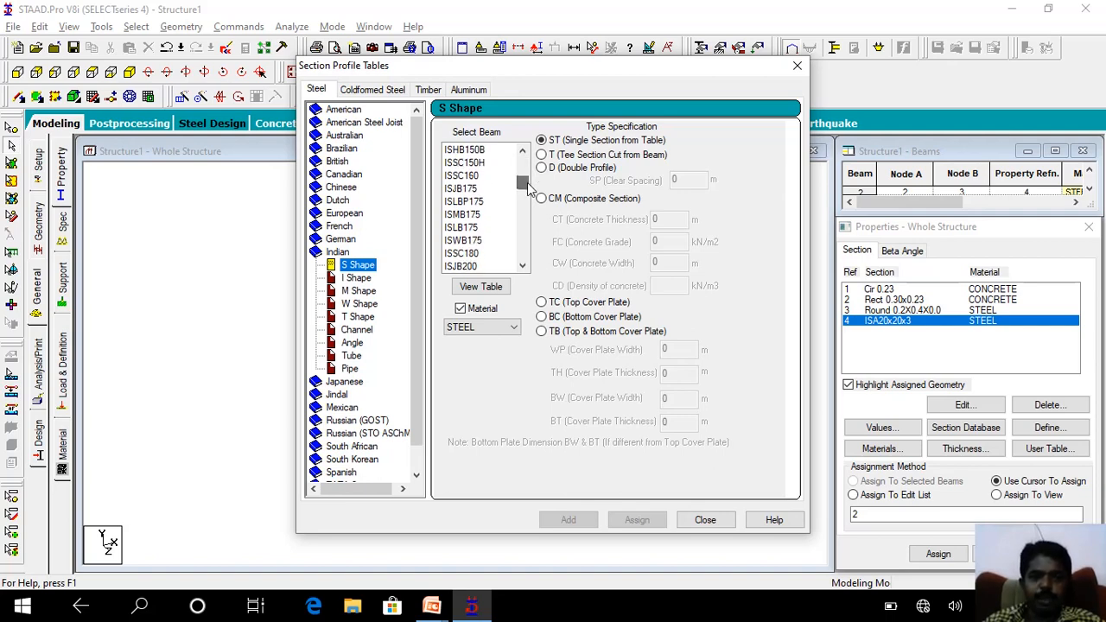
pyautogui.click(471, 152)
pyautogui.click(568, 519)
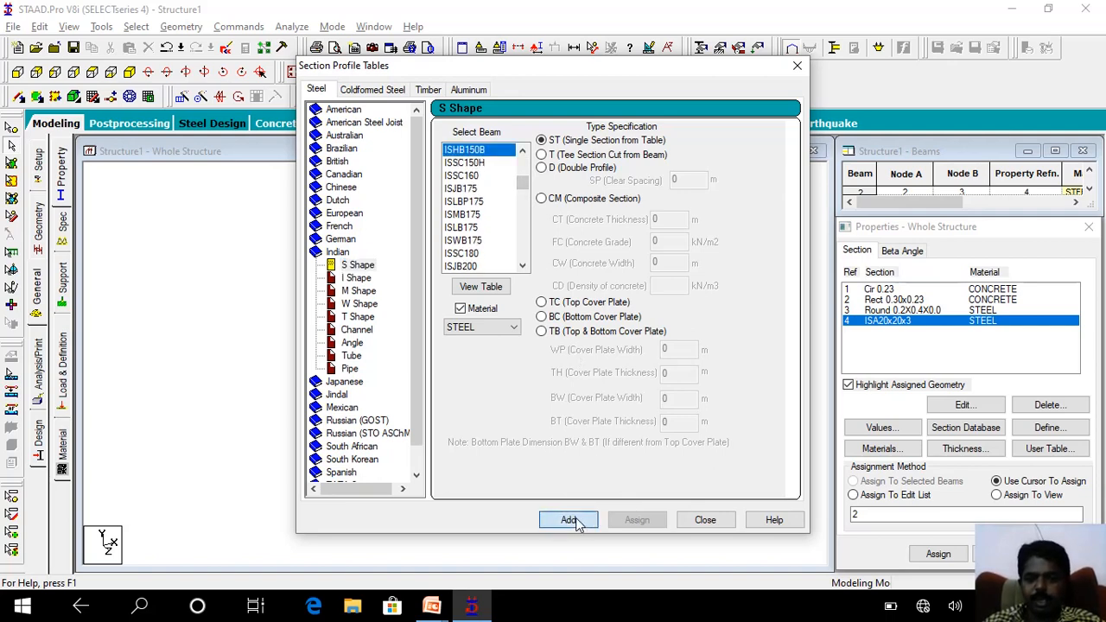
pyautogui.click(705, 519)
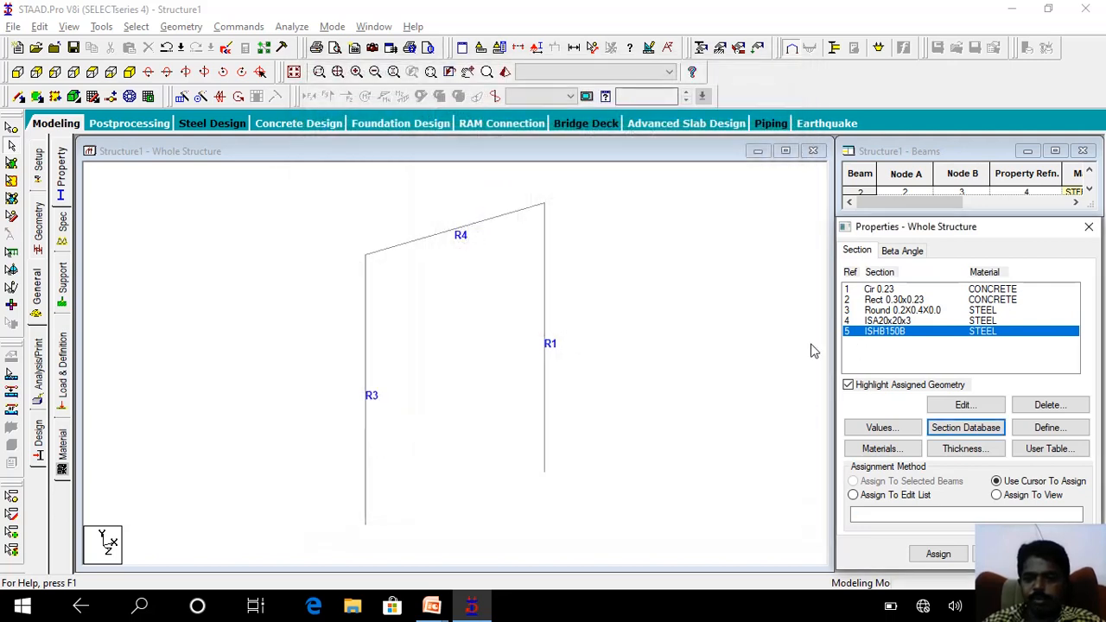
# Assign the ISHB150B section to both columns of the frame and clear the selection.
pyautogui.click(365, 330)
pyautogui.keyDown('ctrl'); pyautogui.click(545, 325); pyautogui.keyUp('ctrl')
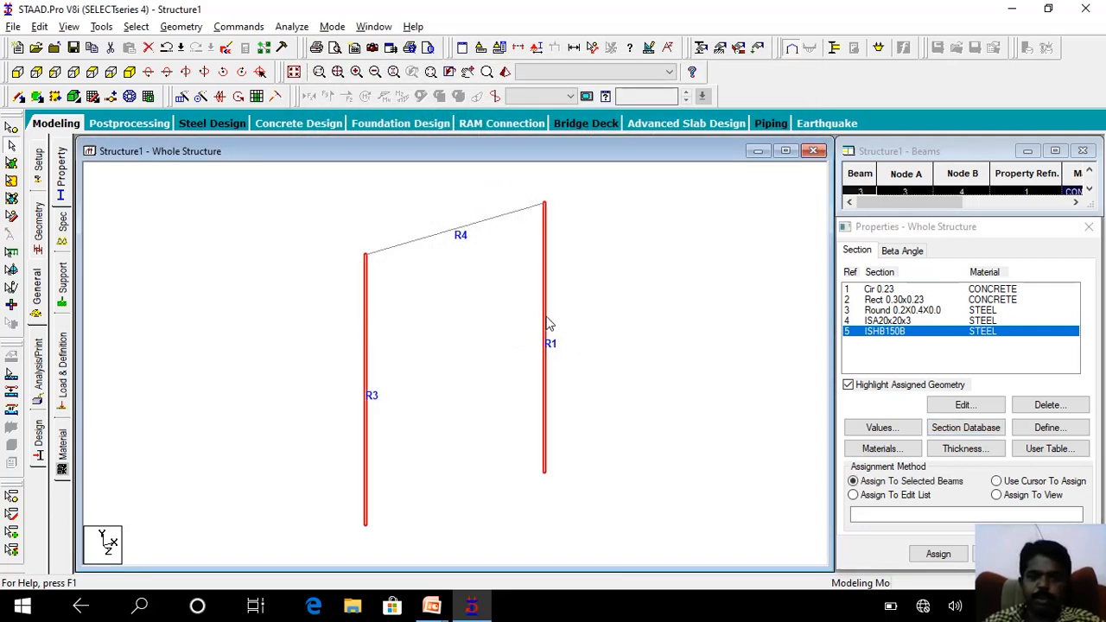
pyautogui.click(941, 554)
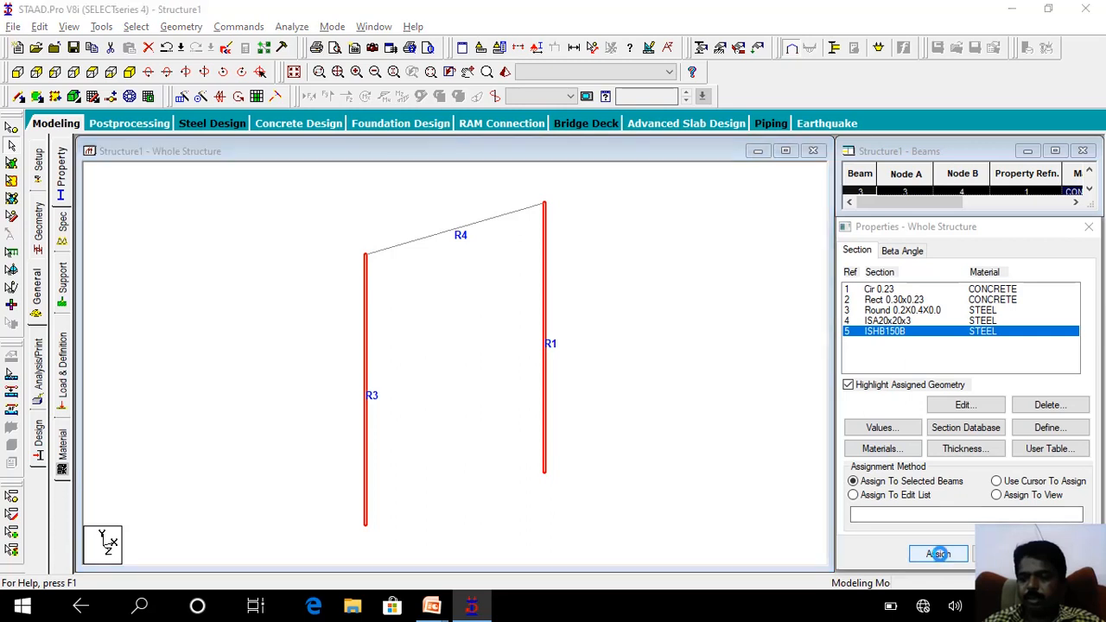
pyautogui.click(969, 441)
pyautogui.click(620, 289)
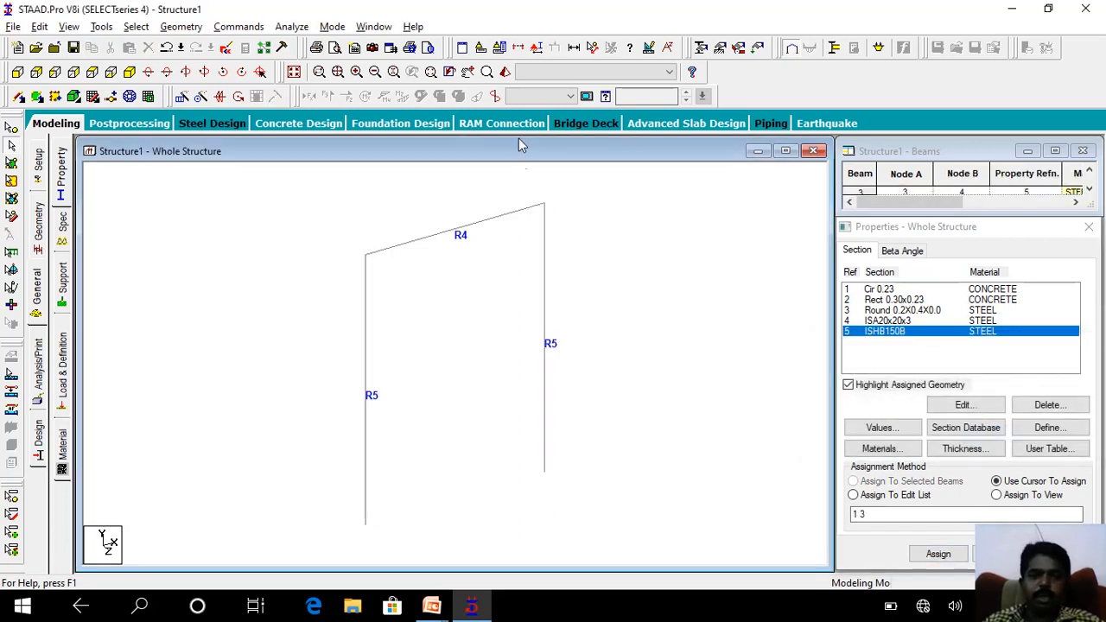
# Check the ISHB150B columns by rotating the 3D rendered view, then close it.
pyautogui.click(505, 71)
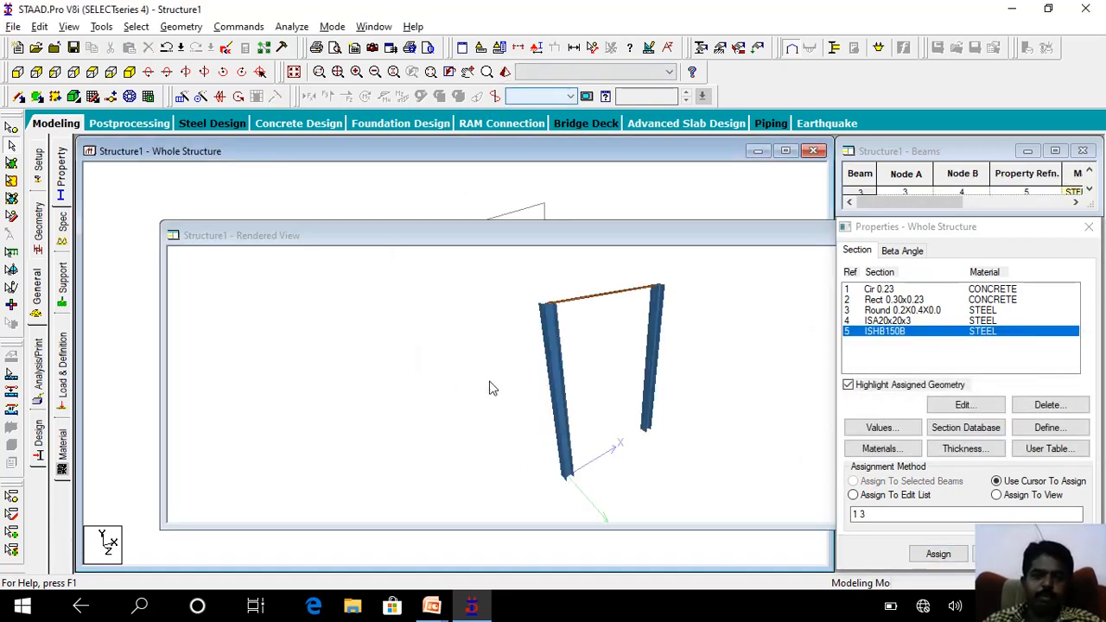
pyautogui.moveTo(548, 374); pyautogui.dragTo(692, 378)
pyautogui.moveTo(713, 237); pyautogui.dragTo(523, 219)
pyautogui.click(754, 218)
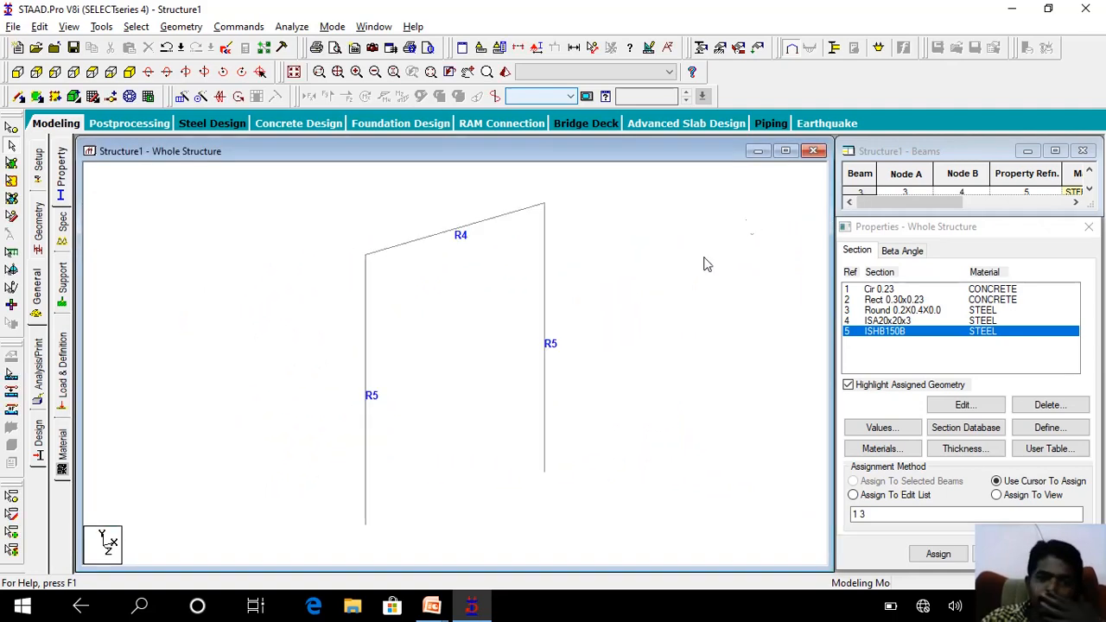
# Review the plate element thickness definition and close it without adding anything.
pyautogui.click(964, 449)
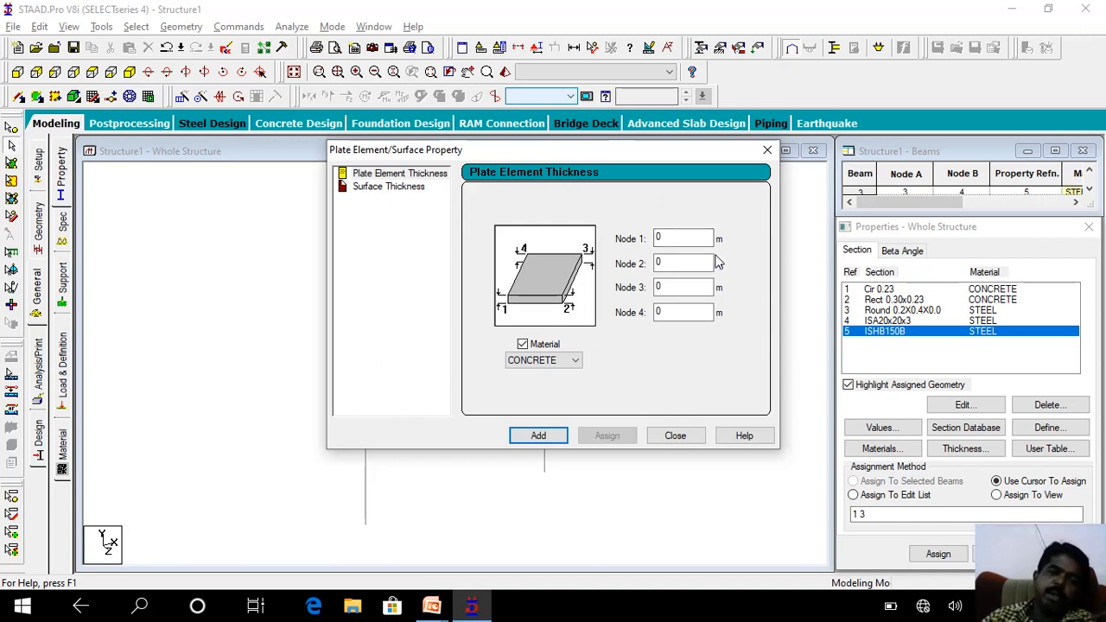
pyautogui.click(675, 435)
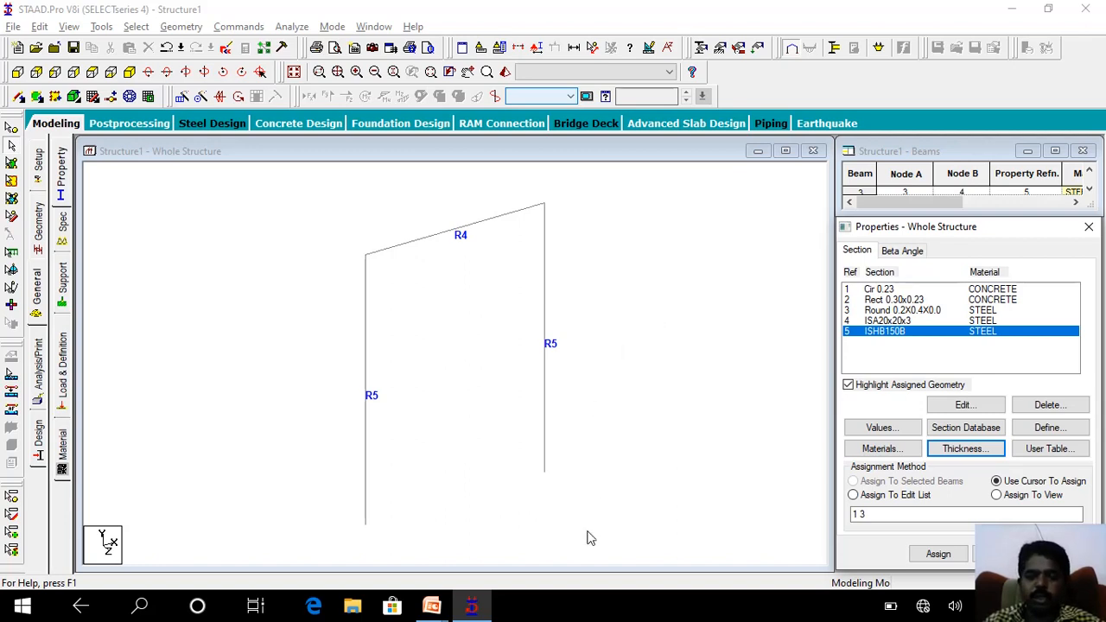
# Switch to the PowerPoint slide show and advance to the Beta Angle slide.
pyautogui.moveTo(444, 614)
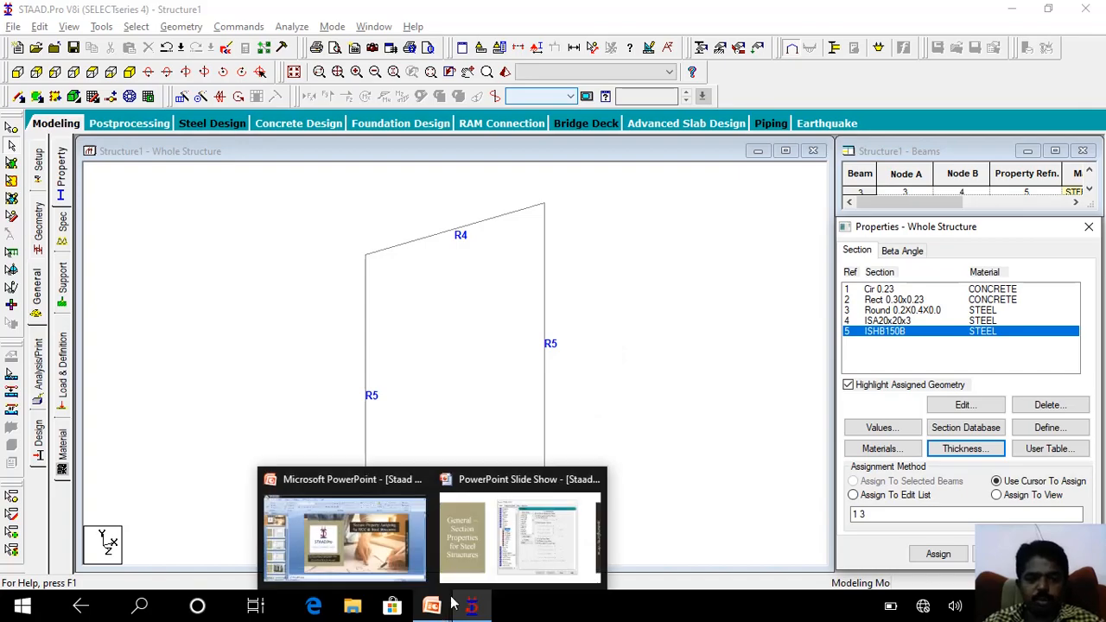
pyautogui.click(503, 524)
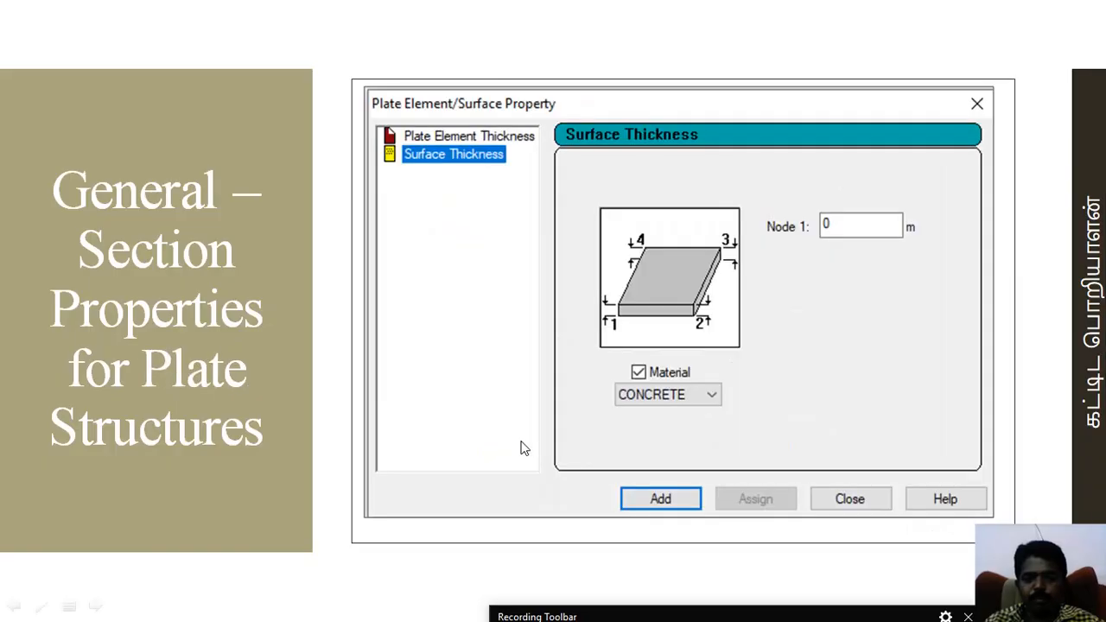
pyautogui.click(521, 441)
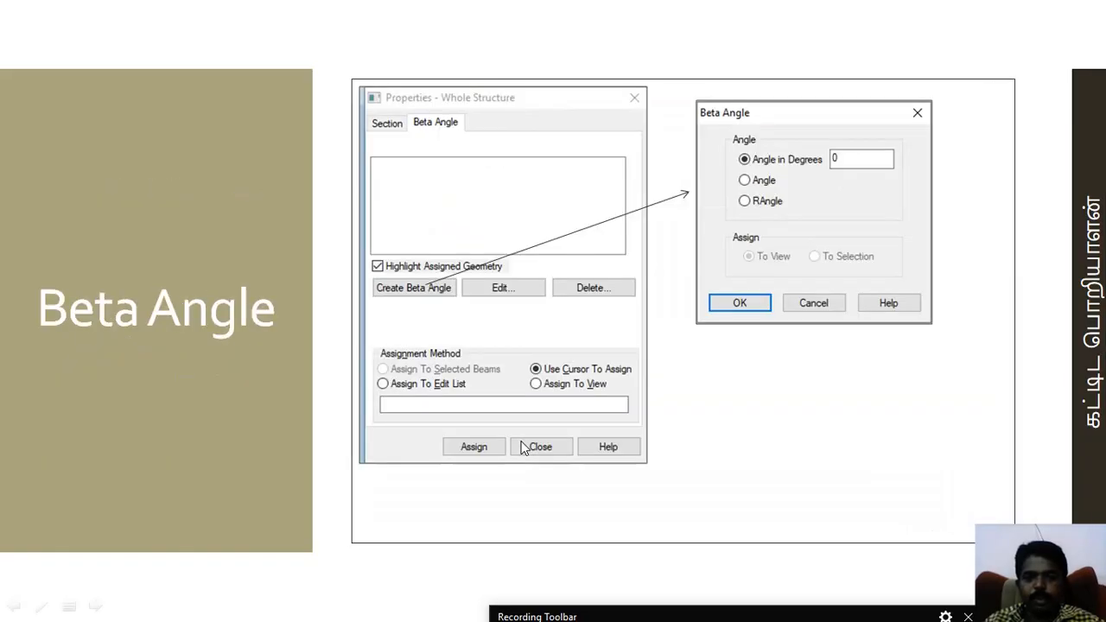
pyautogui.click(522, 442)
pyautogui.scroll(1, 522, 441)
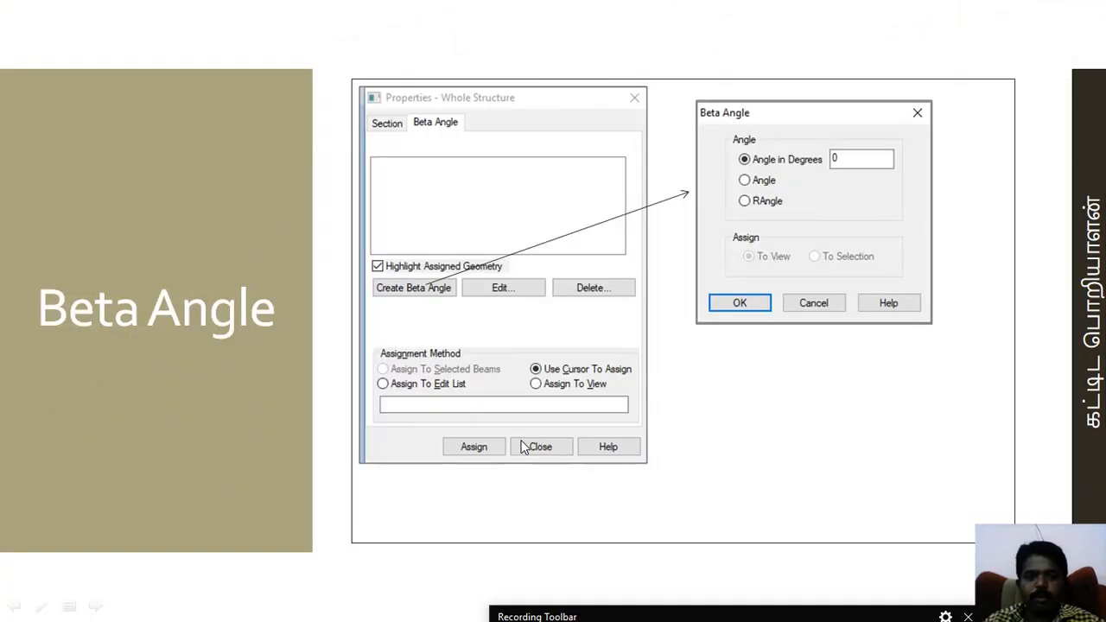
pyautogui.scroll(1, 521, 440)
pyautogui.click(521, 447)
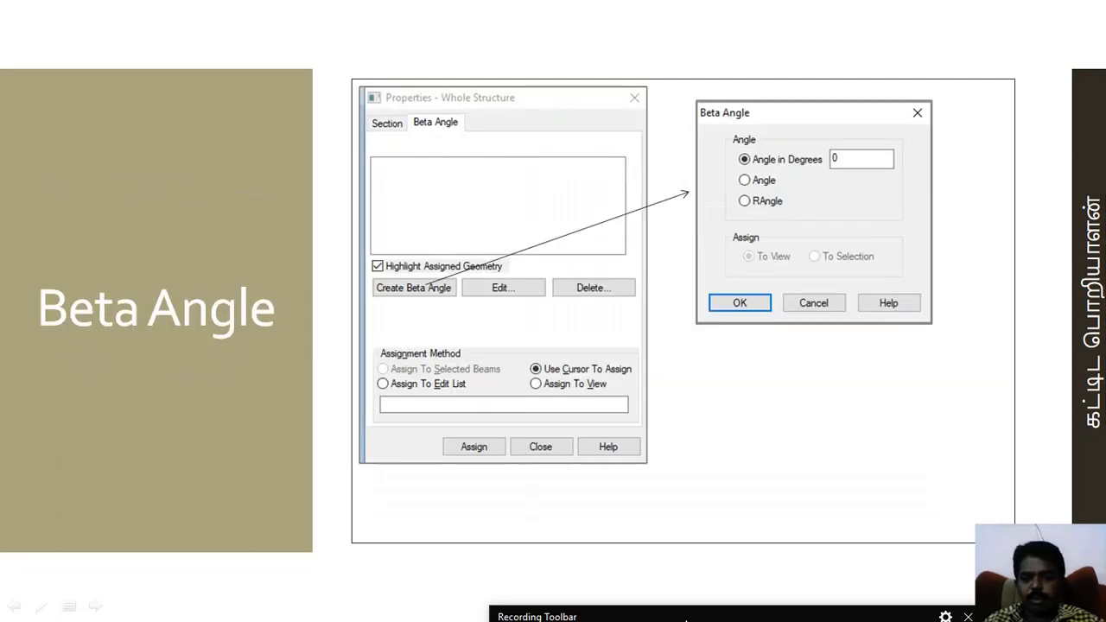
pyautogui.moveTo(698, 521)
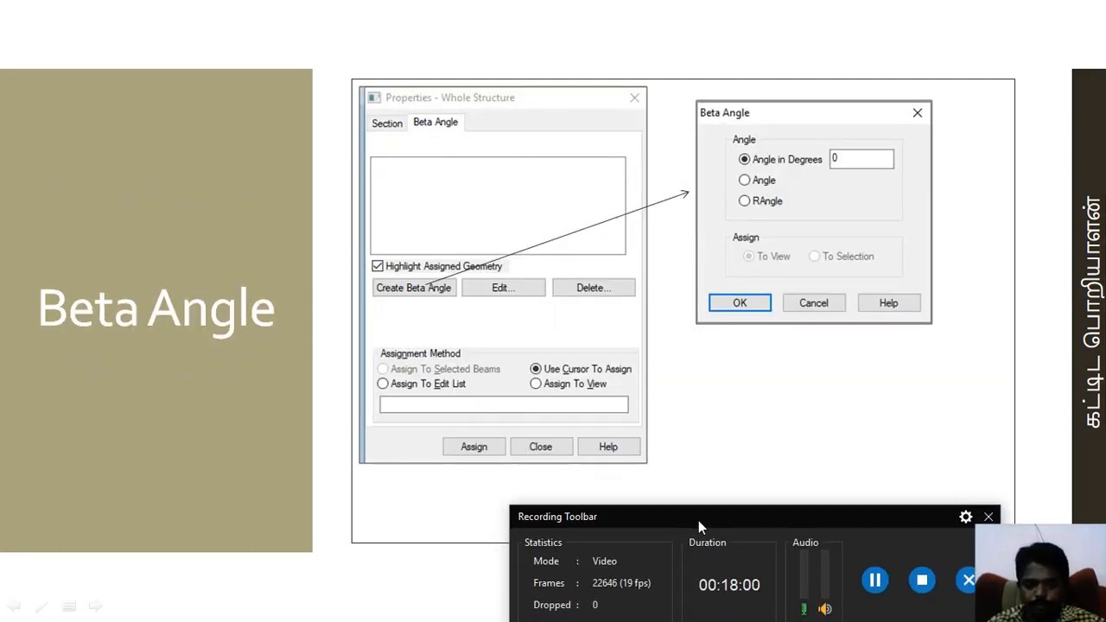